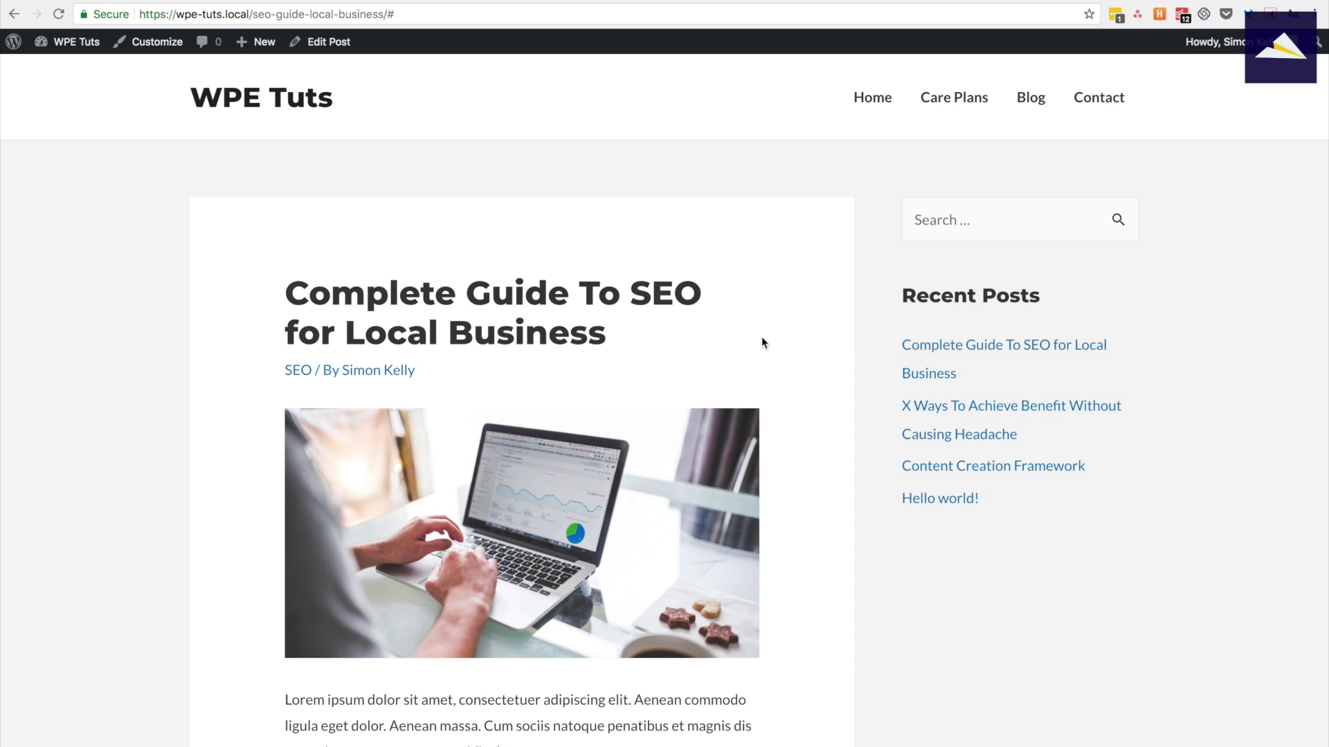
Look through the local SEO blog post down to its checklist download button.
{"action": "scroll", "coordinate": [762, 342], "scroll_direction": "down", "scroll_amount": 4}
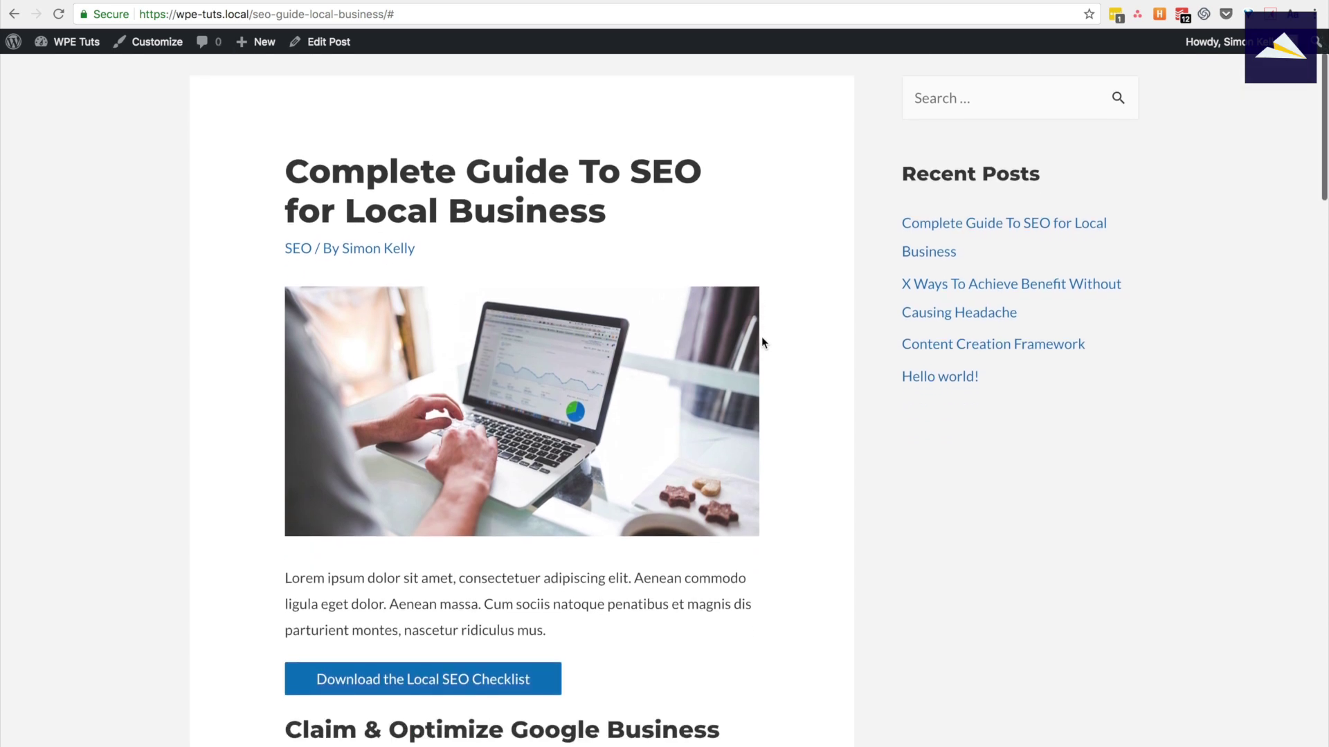
{"action": "scroll", "coordinate": [644, 367], "scroll_direction": "down", "scroll_amount": 4}
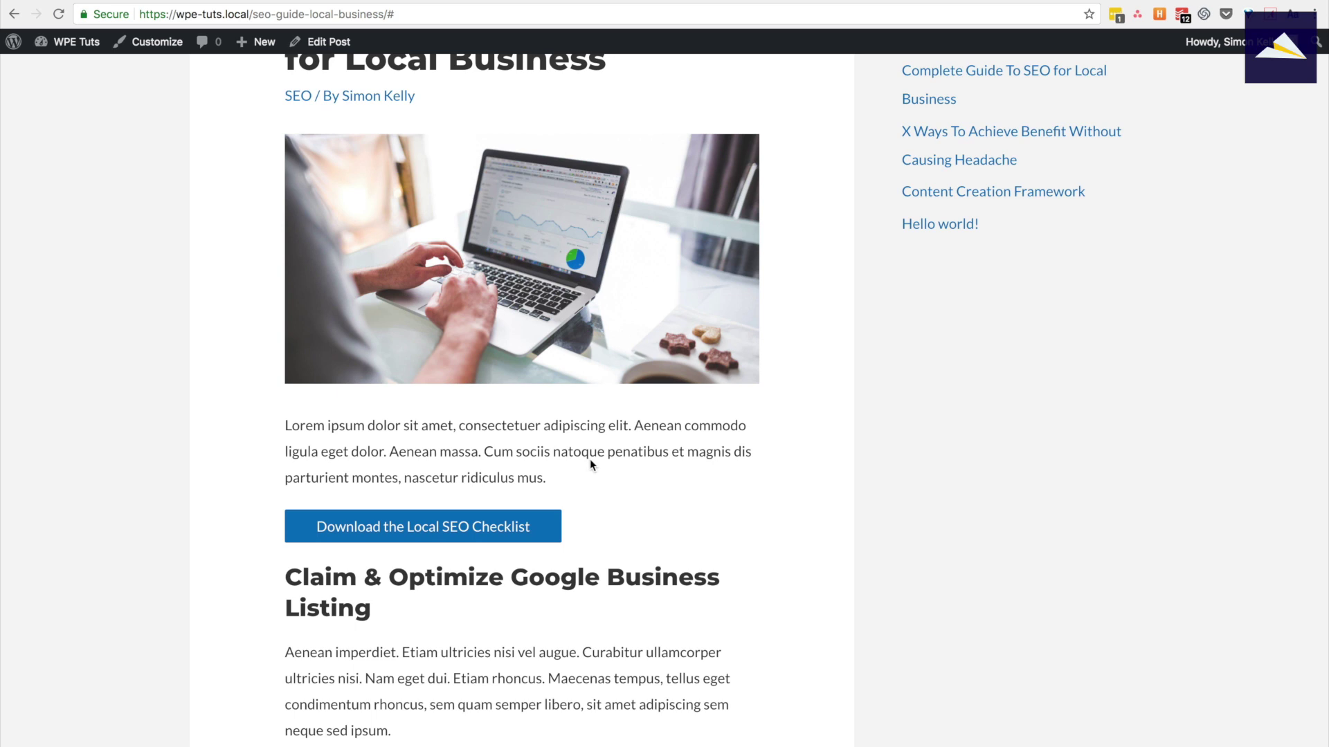
{"action": "scroll", "coordinate": [591, 457], "scroll_direction": "down", "scroll_amount": 2}
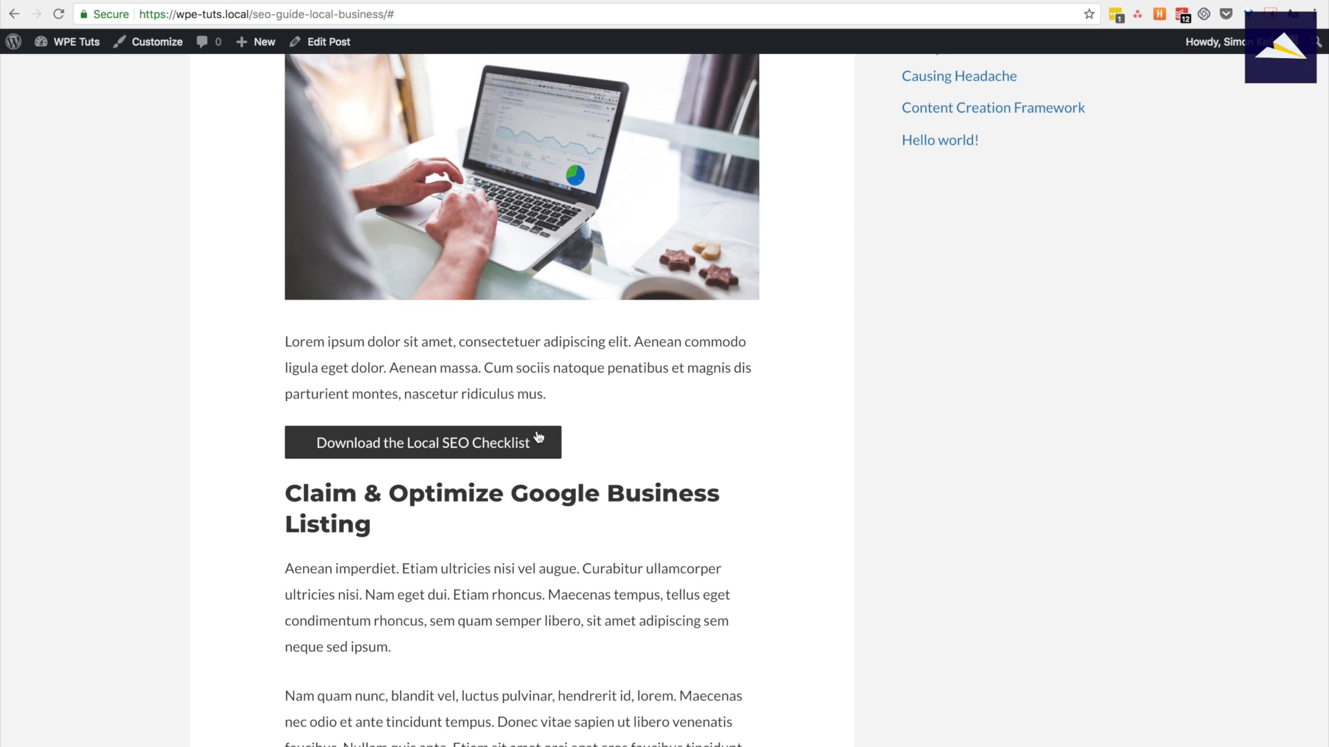
{"action": "scroll", "coordinate": [567, 408], "scroll_direction": "up", "scroll_amount": 5}
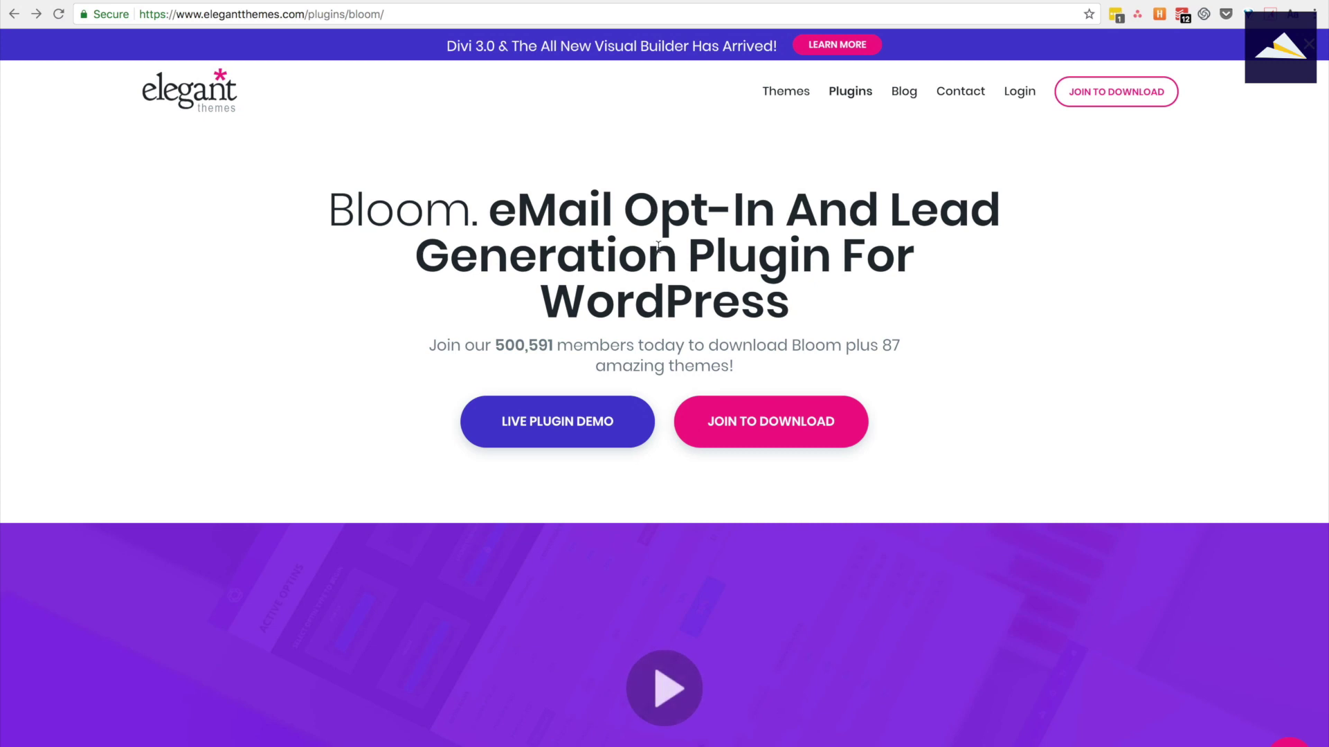
Review the Bloom plugin's page on the Elegant Themes website, including its opt-in form examples and download option.
{"action": "scroll", "coordinate": [659, 257], "scroll_direction": "down", "scroll_amount": 5}
{"action": "scroll", "coordinate": [659, 257], "scroll_direction": "down", "scroll_amount": 7}
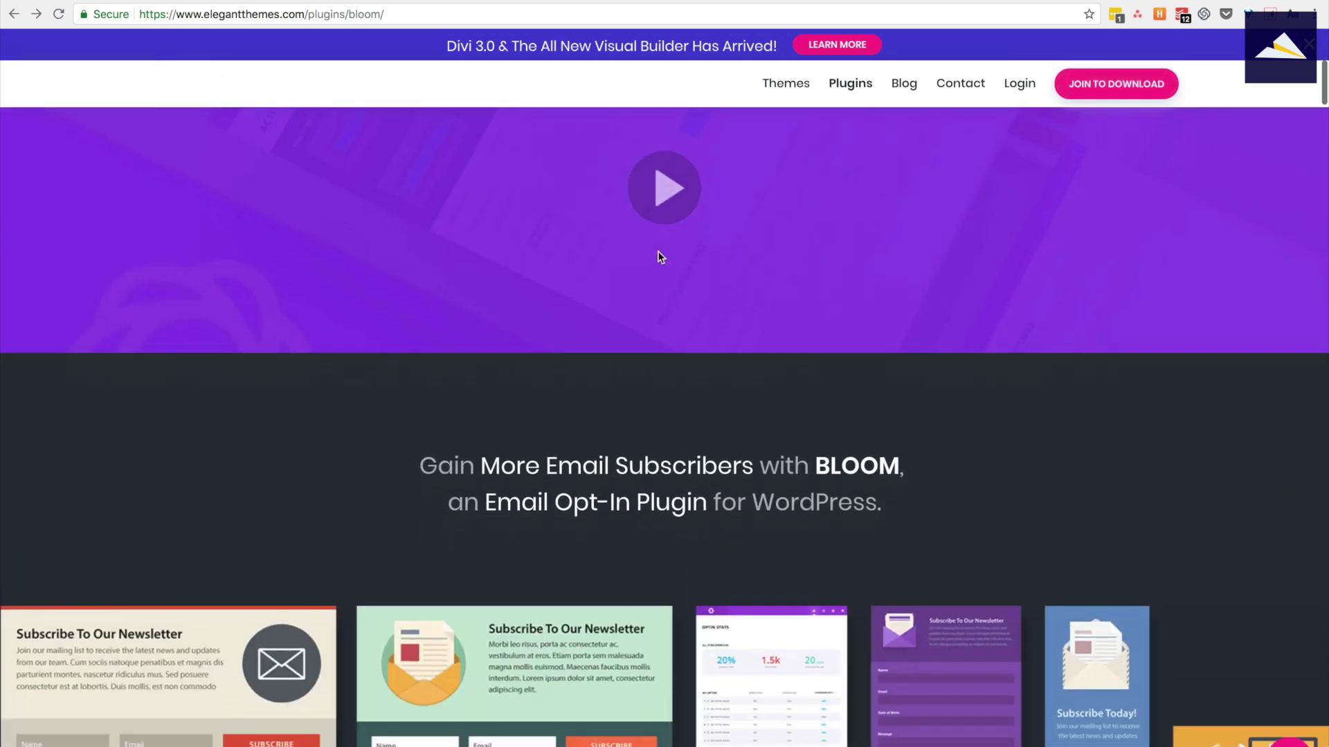
{"action": "scroll", "coordinate": [658, 257], "scroll_direction": "down", "scroll_amount": 4}
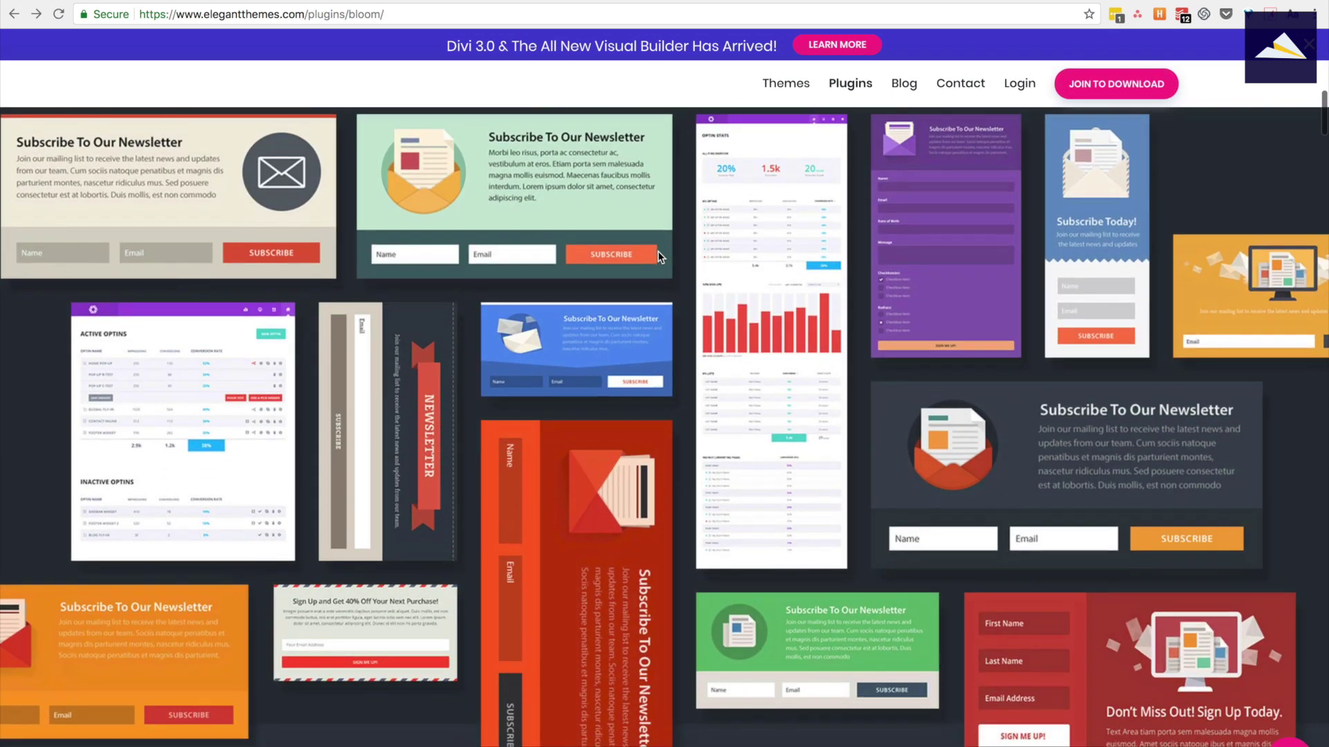
{"action": "scroll", "coordinate": [657, 250], "scroll_direction": "up", "scroll_amount": 15}
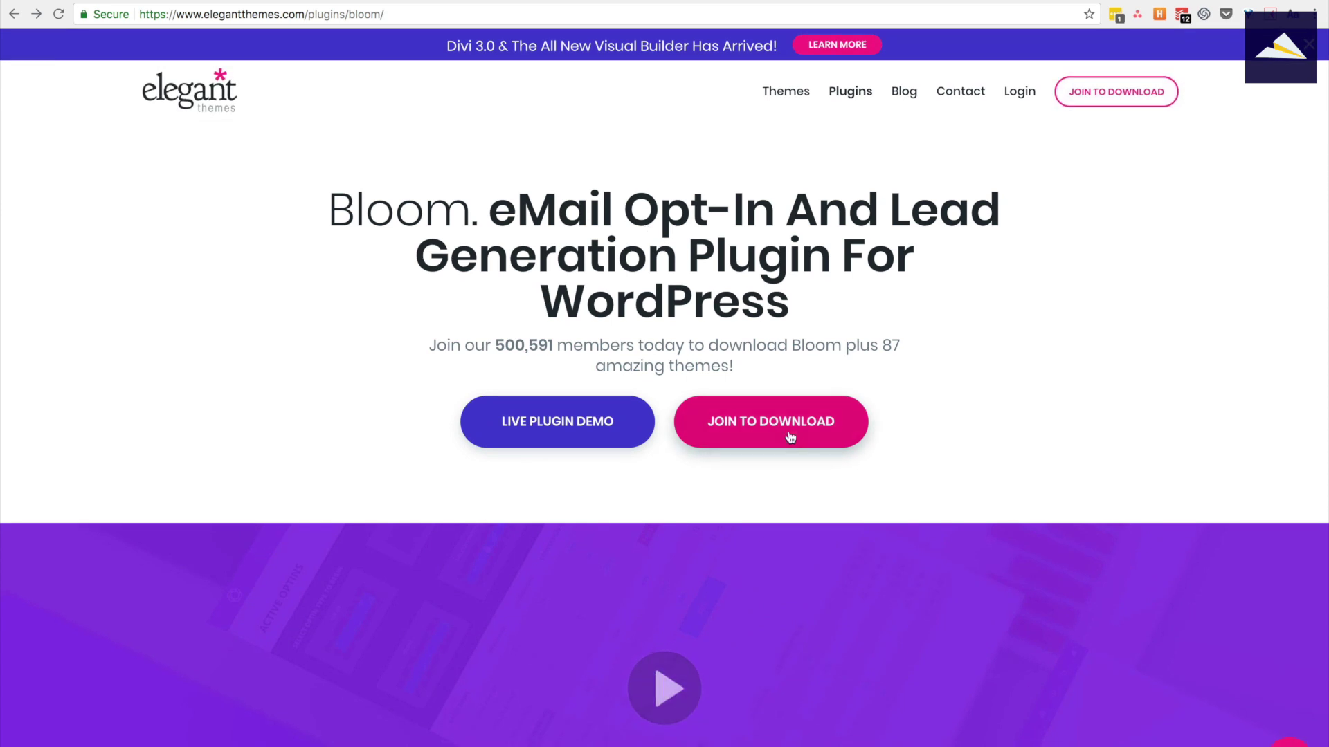
{"action": "left_click", "coordinate": [737, 420]}
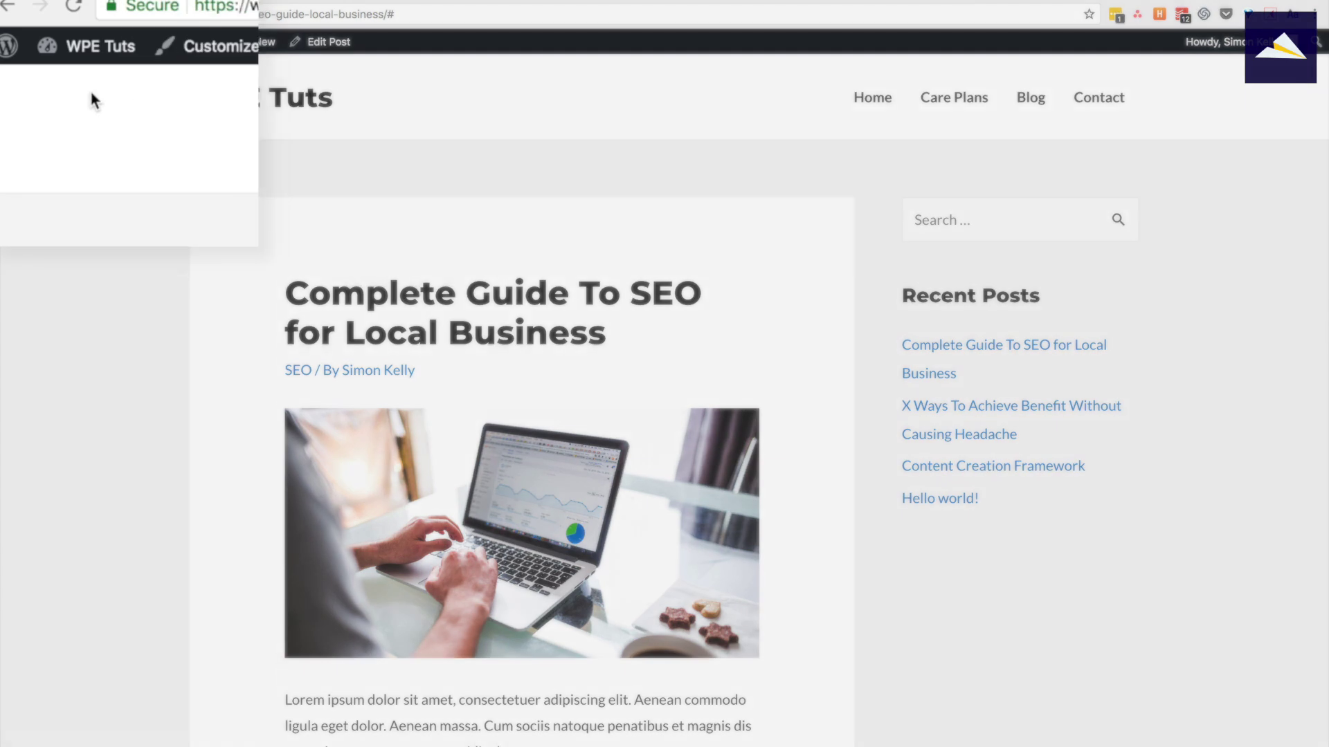
In the WordPress admin, view the form for uploading a .zip plugin, and find Bloom among the installed plugins.
{"action": "mouse_move", "coordinate": [69, 45]}
{"action": "left_click", "coordinate": [75, 71]}
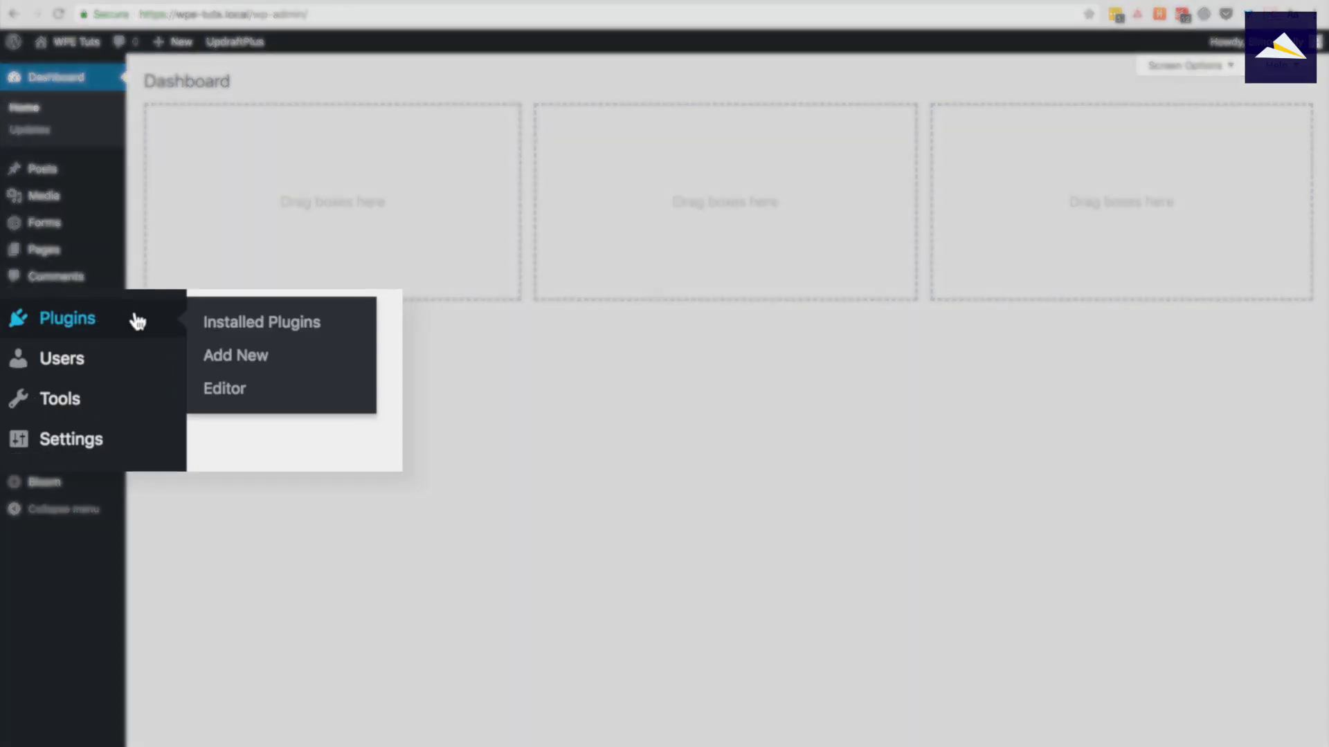
{"action": "left_click", "coordinate": [94, 339]}
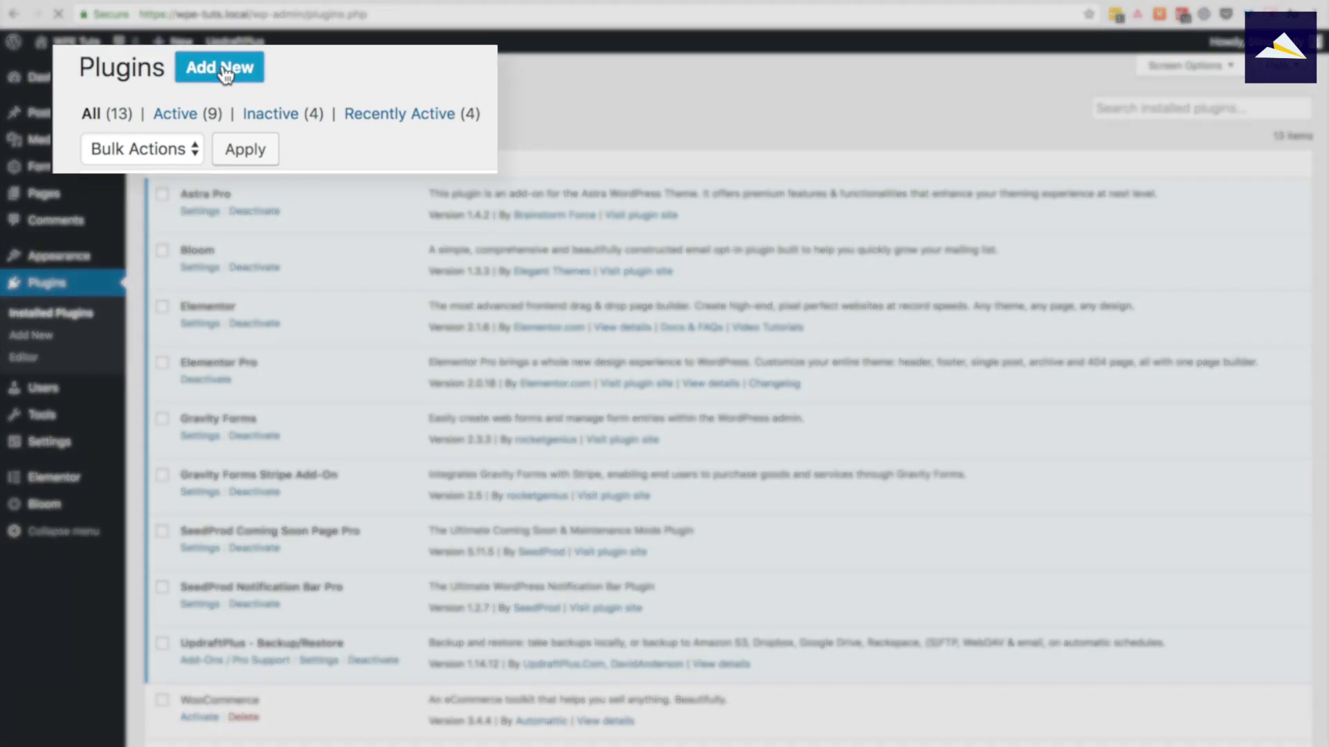
{"action": "left_click", "coordinate": [241, 85]}
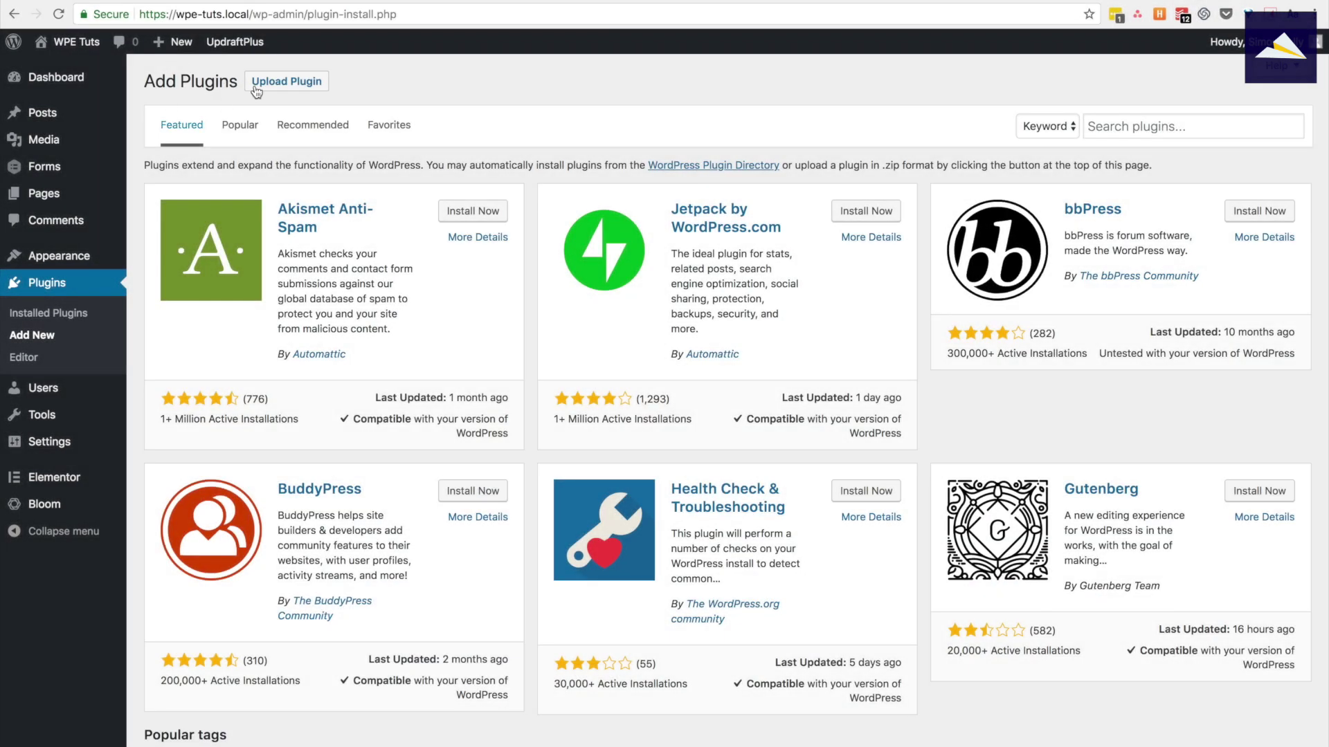
{"action": "left_click", "coordinate": [273, 85]}
{"action": "left_click", "coordinate": [609, 221]}
{"action": "left_click", "coordinate": [612, 247]}
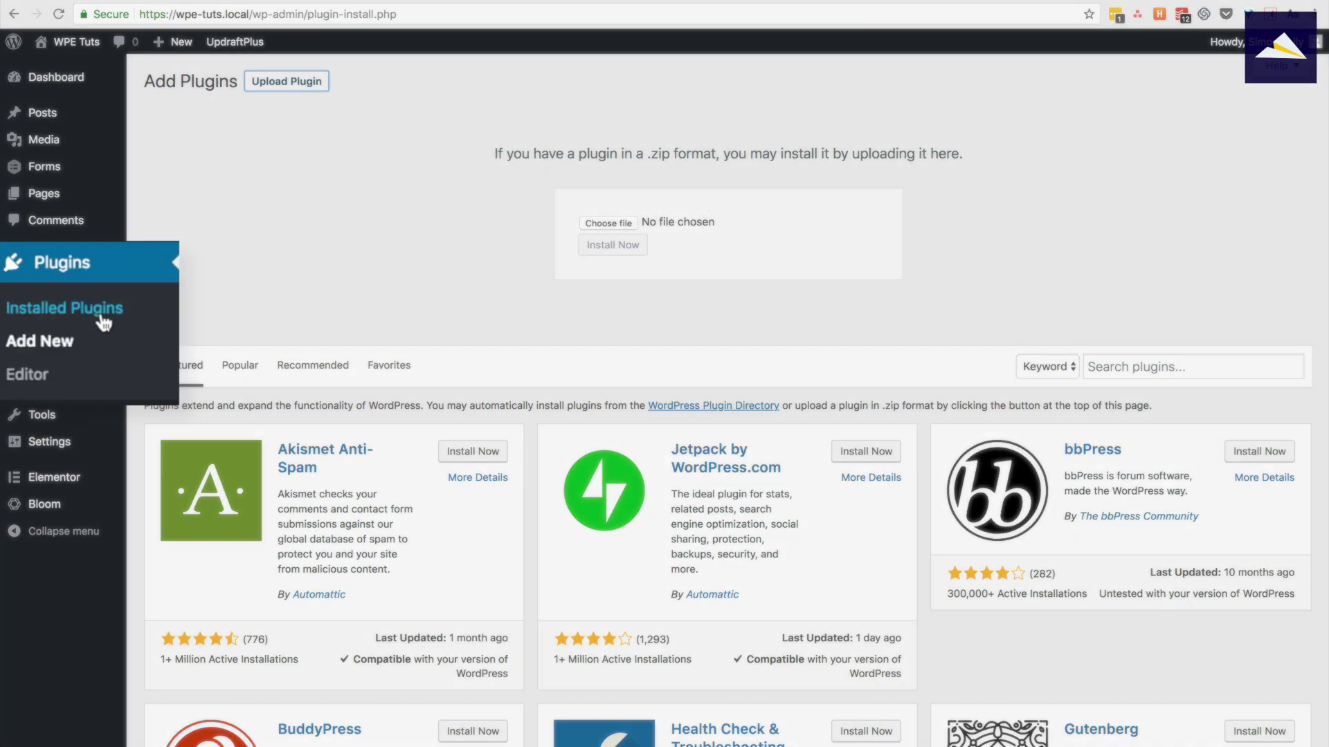
{"action": "left_click", "coordinate": [103, 321]}
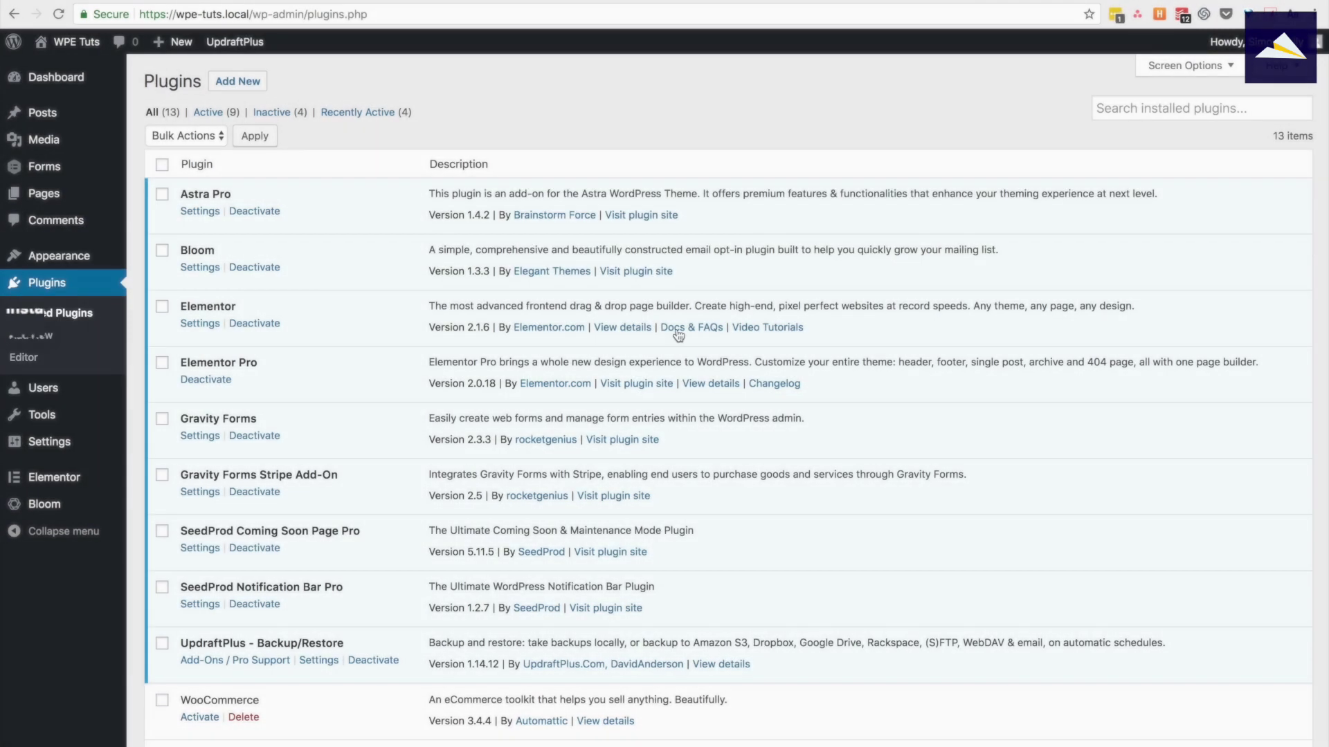
{"action": "left_click", "coordinate": [195, 270]}
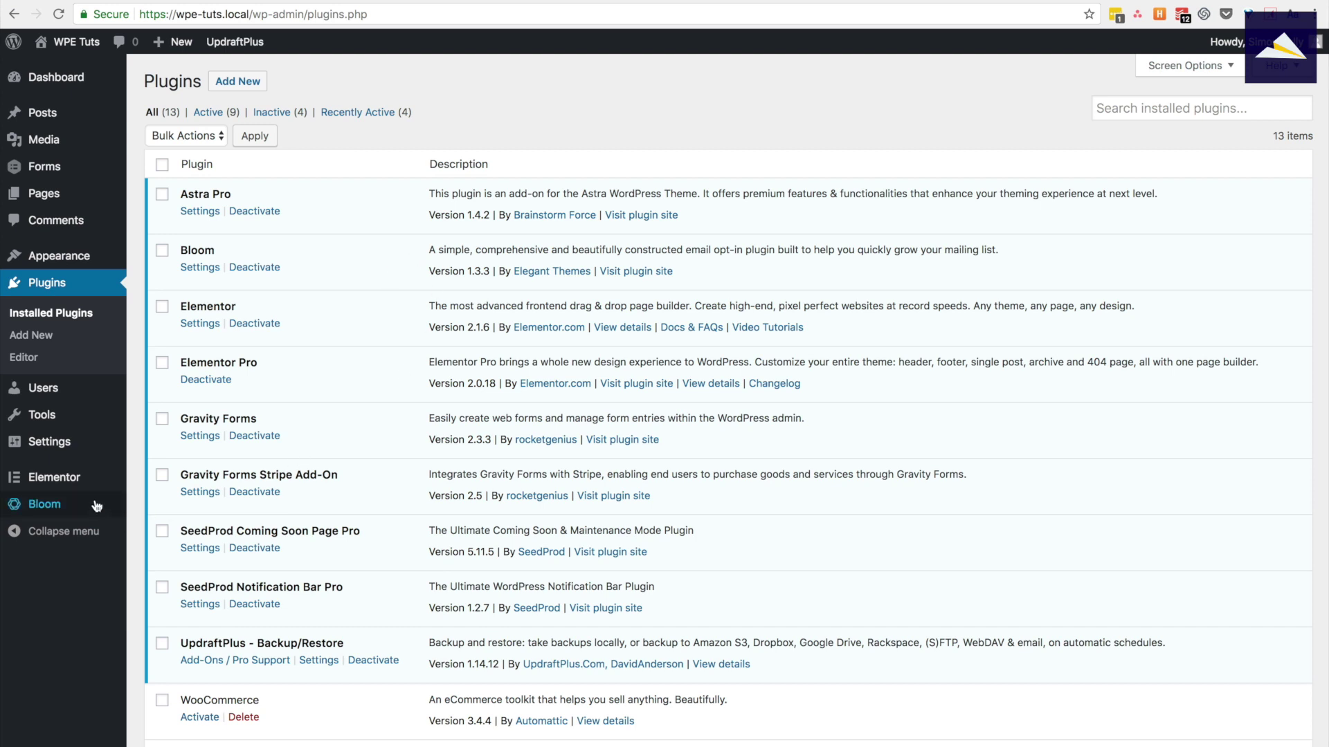
{"action": "mouse_move", "coordinate": [94, 503]}
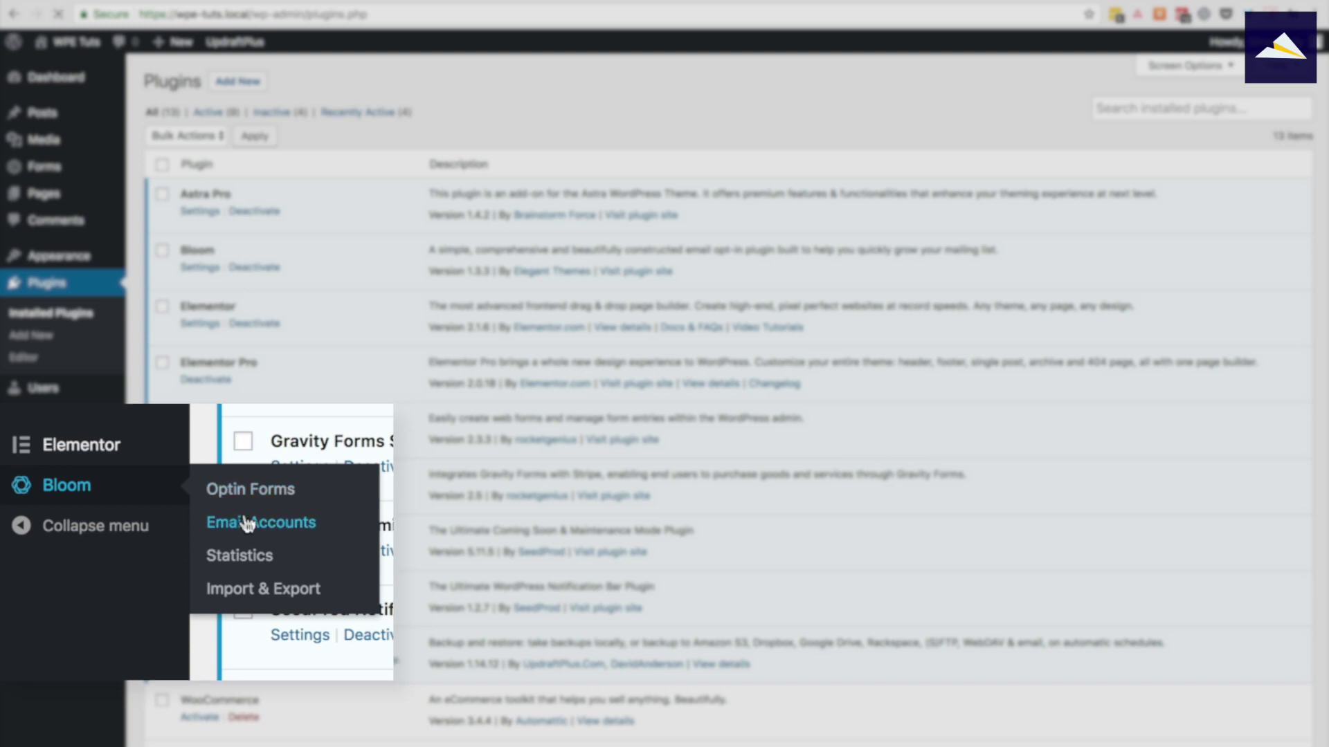
{"action": "left_click", "coordinate": [163, 530]}
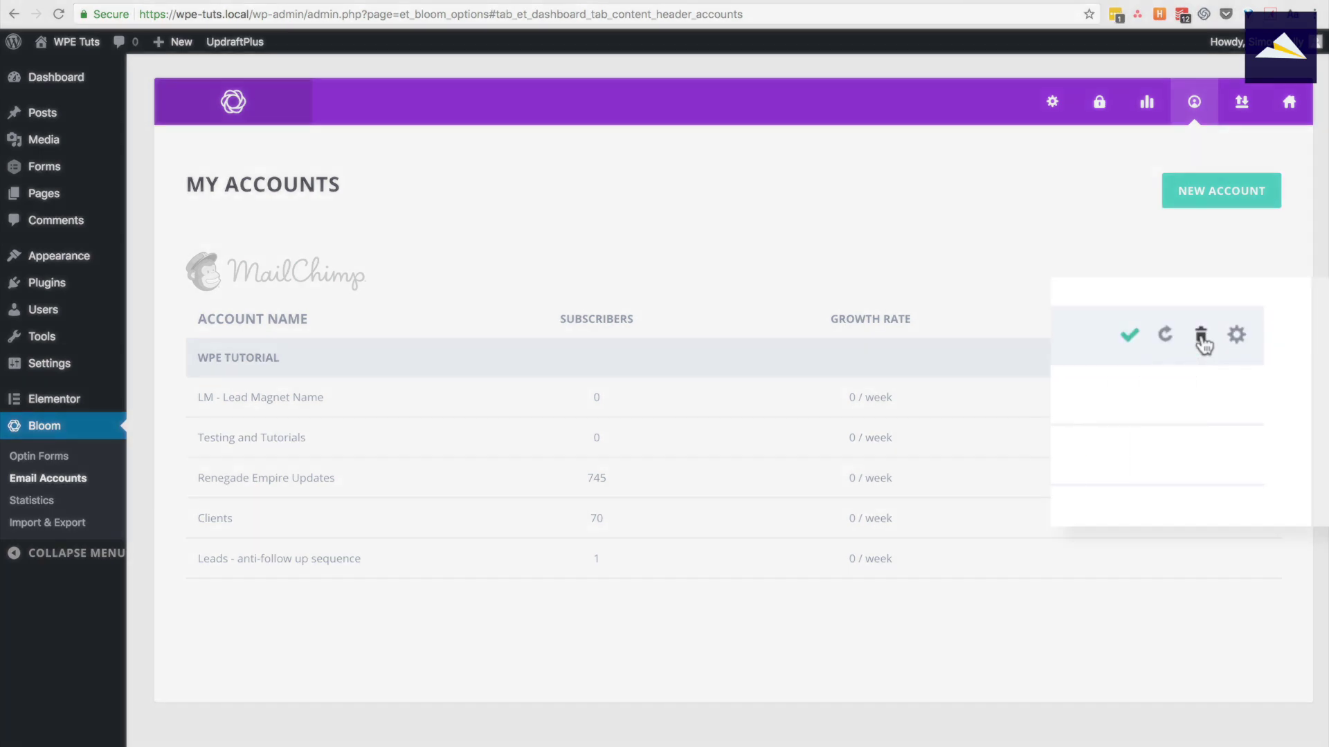
{"action": "left_click", "coordinate": [1238, 357]}
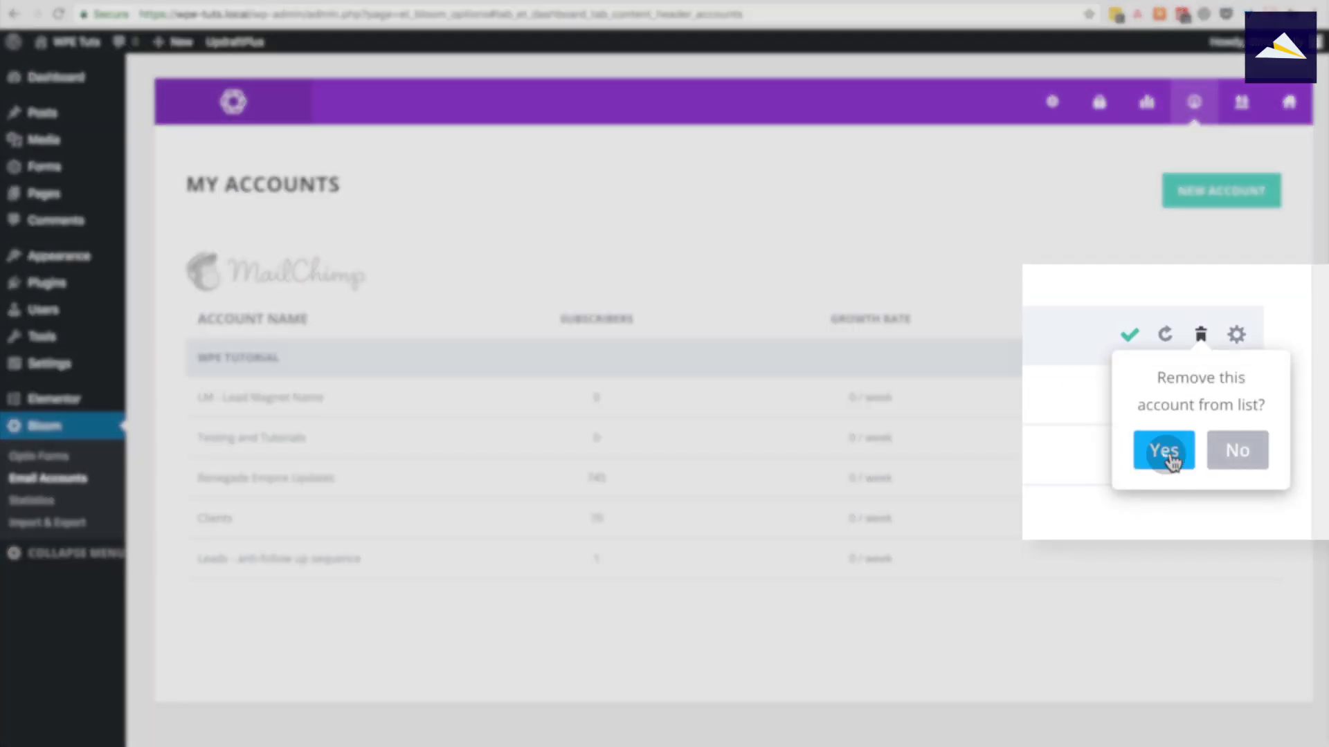
{"action": "left_click", "coordinate": [1216, 437]}
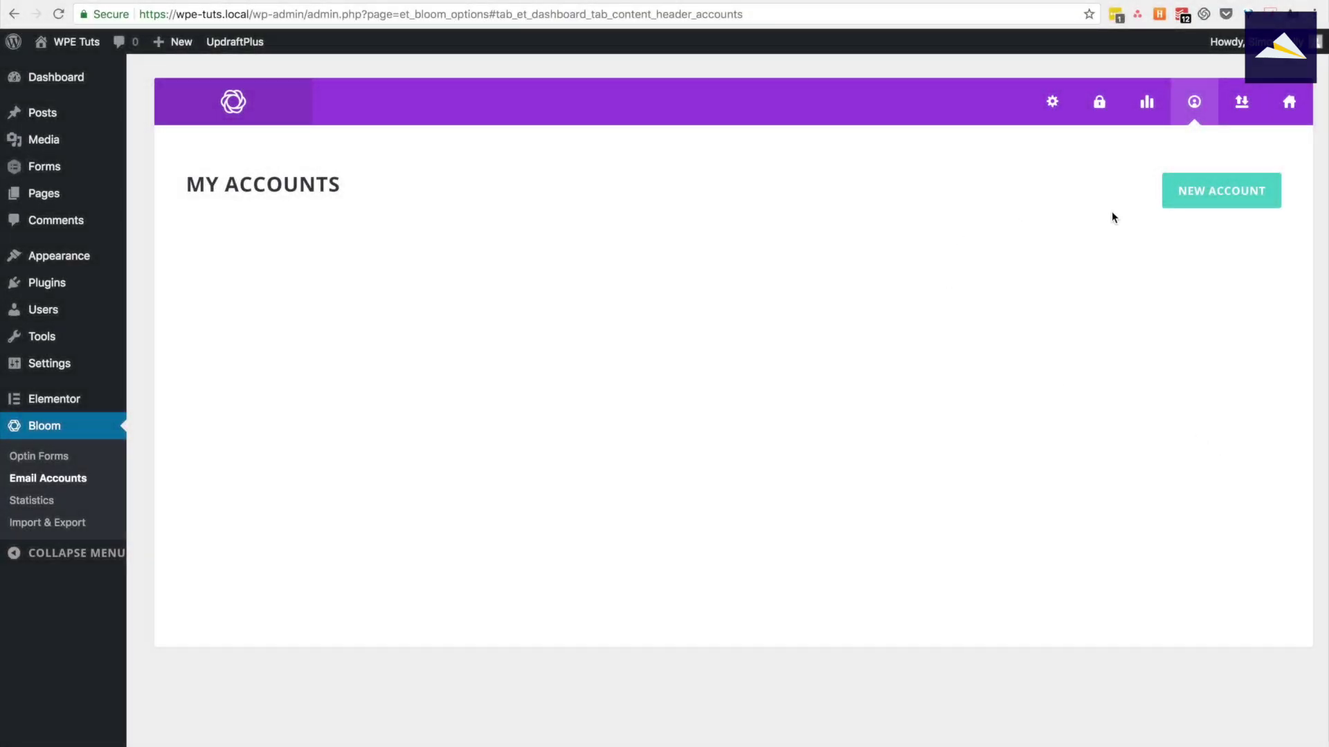
Set up a new Bloom email account with MailChimp as the provider and WPE Tut as the account name.
{"action": "left_click", "coordinate": [1183, 189]}
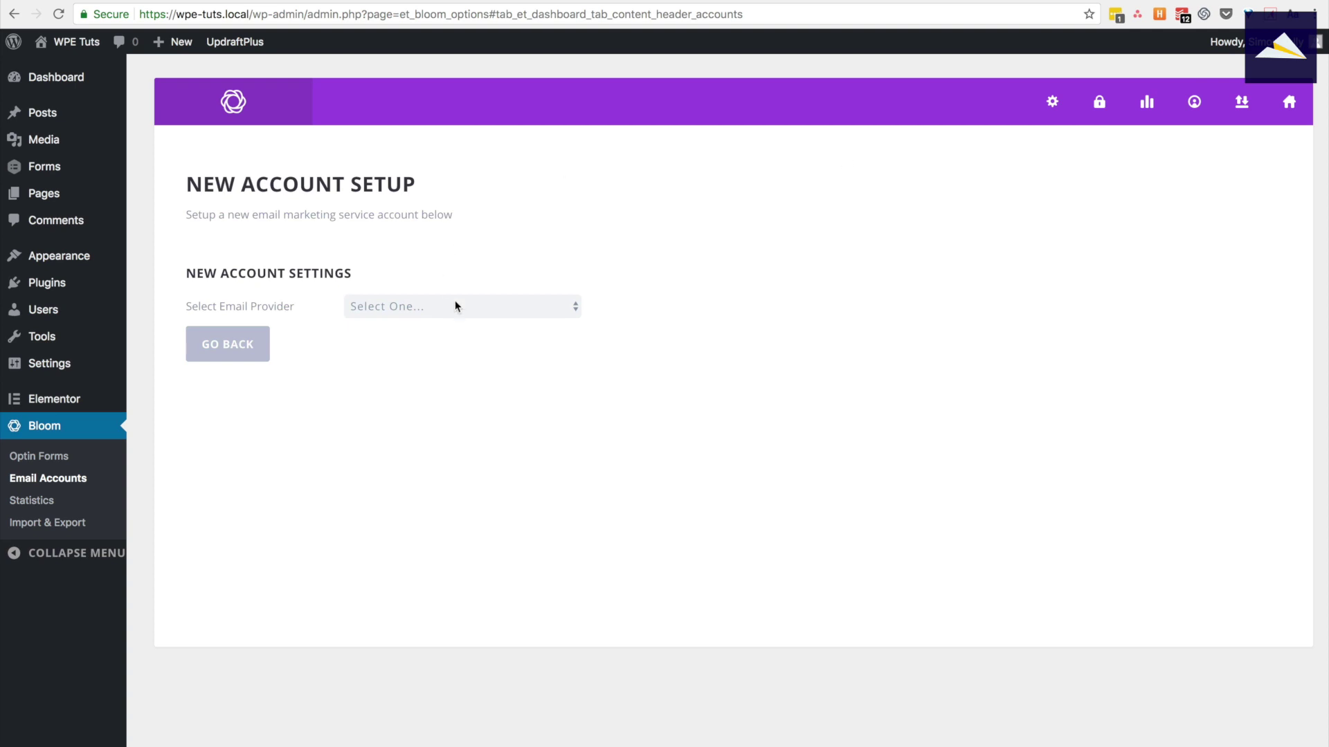
{"action": "left_click", "coordinate": [454, 306]}
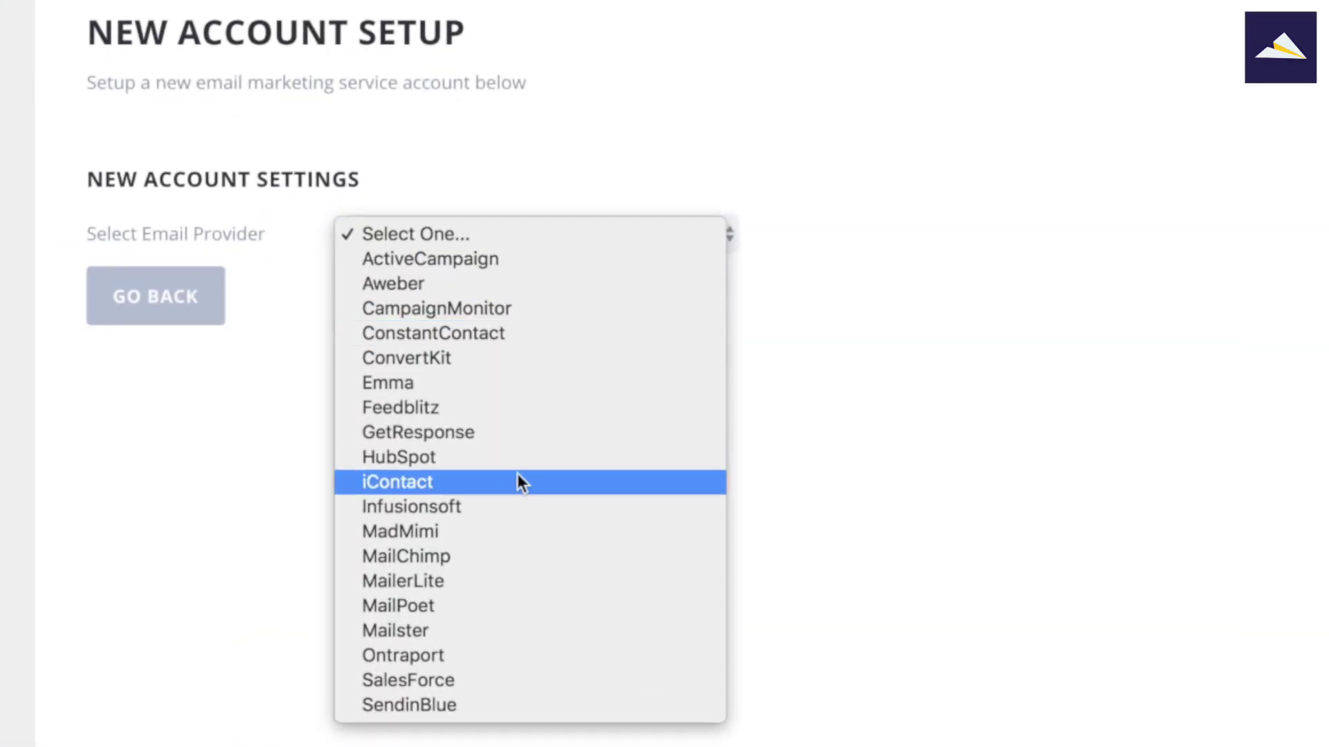
{"action": "left_click", "coordinate": [465, 558]}
{"action": "left_click", "coordinate": [509, 281]}
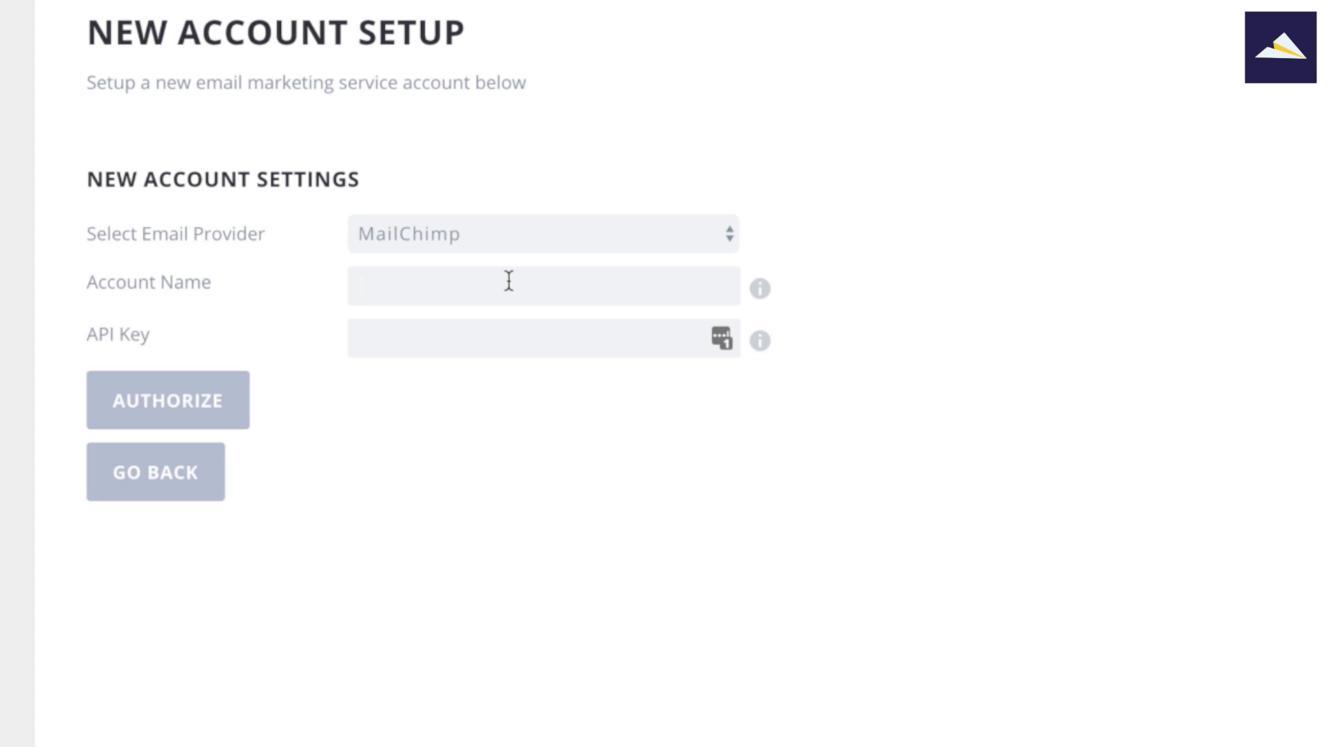
{"action": "type", "text": "WPE Tut"}
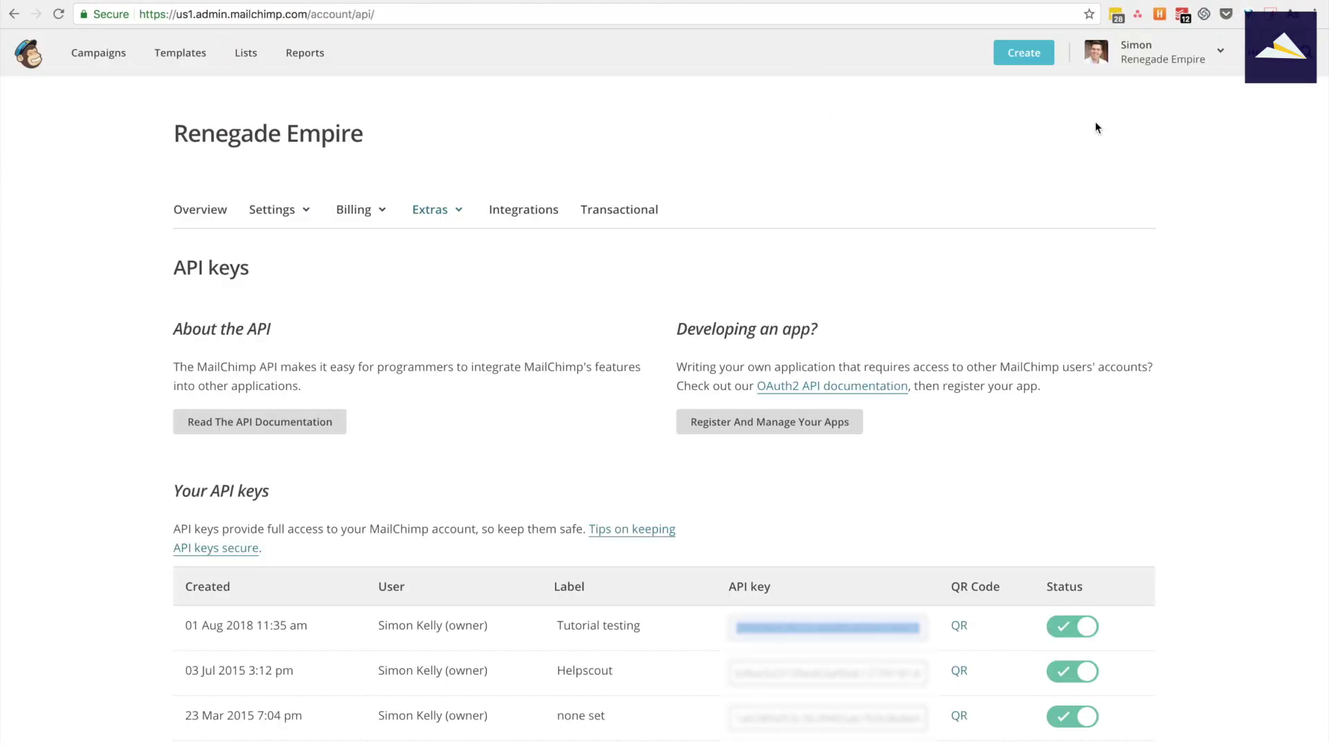
Copy the API key from MailChimp's API keys page into the new Bloom account's API Key field and authorize the account.
{"action": "left_click", "coordinate": [436, 211]}
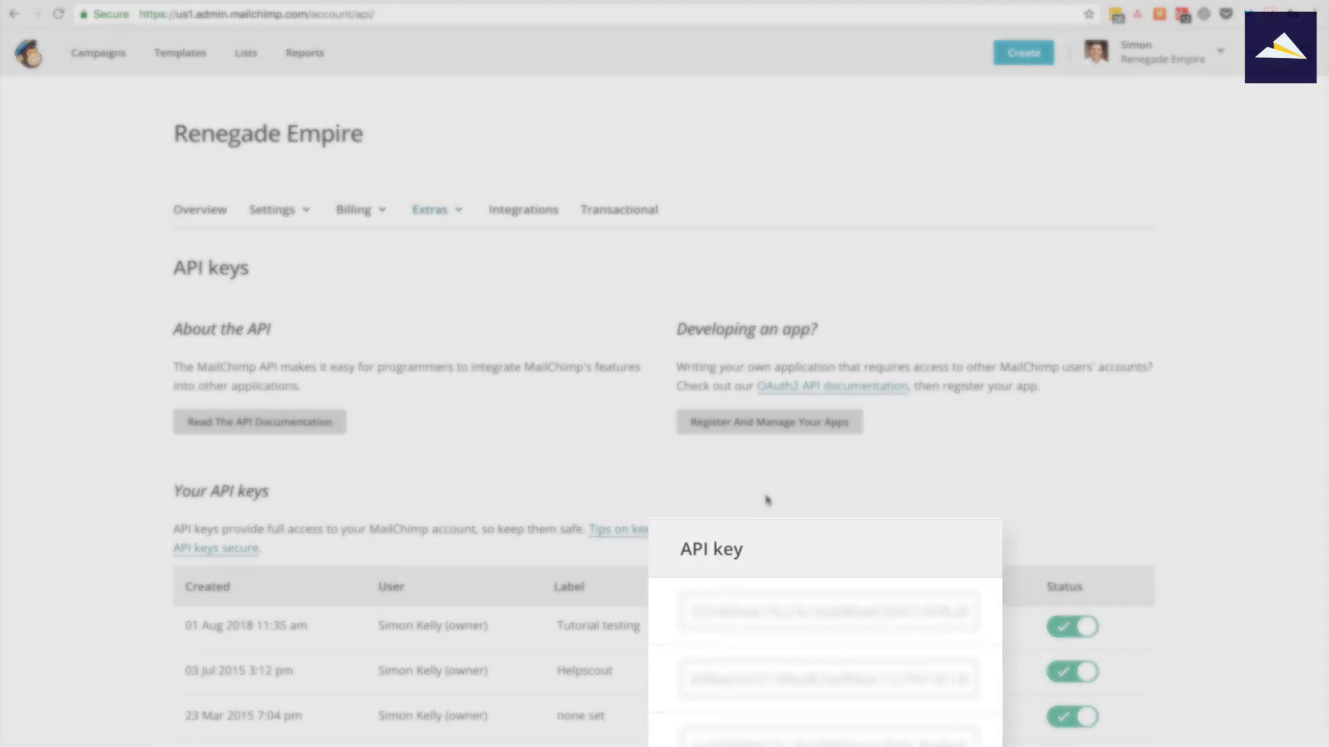
{"action": "left_click", "coordinate": [752, 612]}
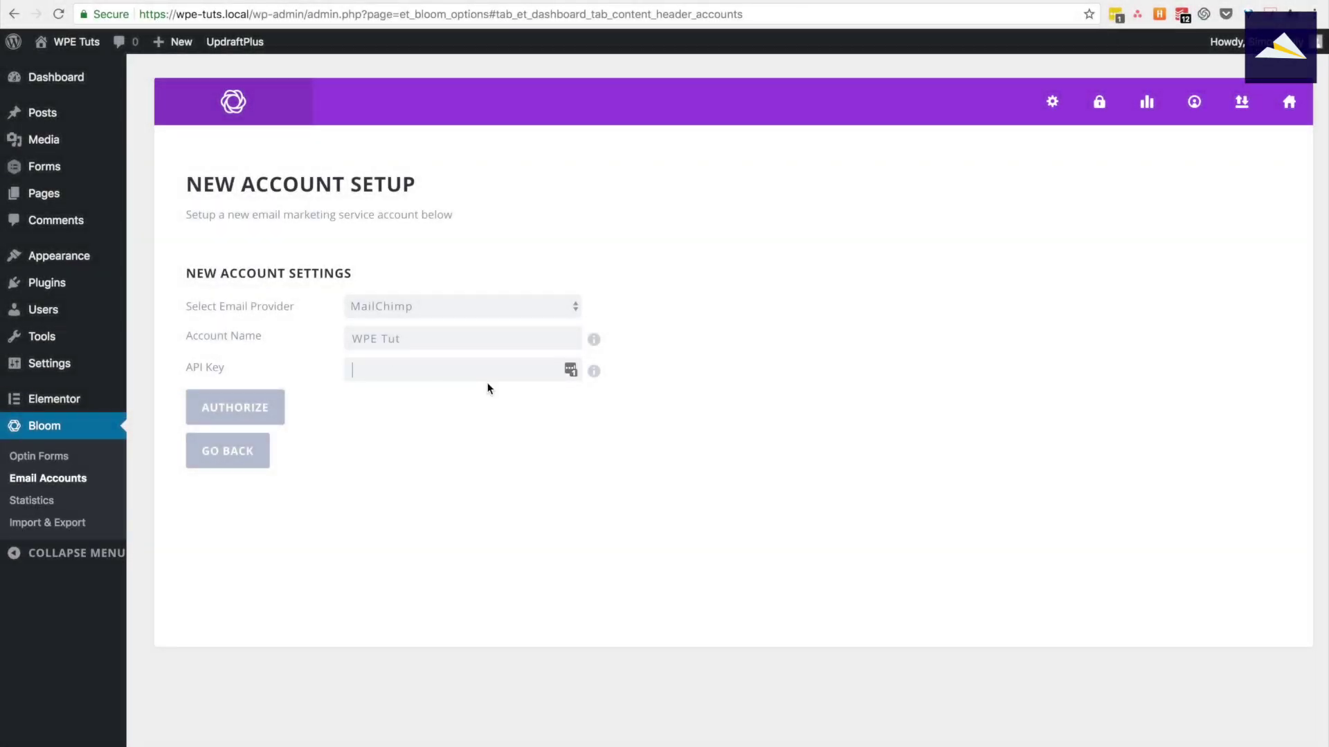
{"action": "key", "text": "ctrl+v"}
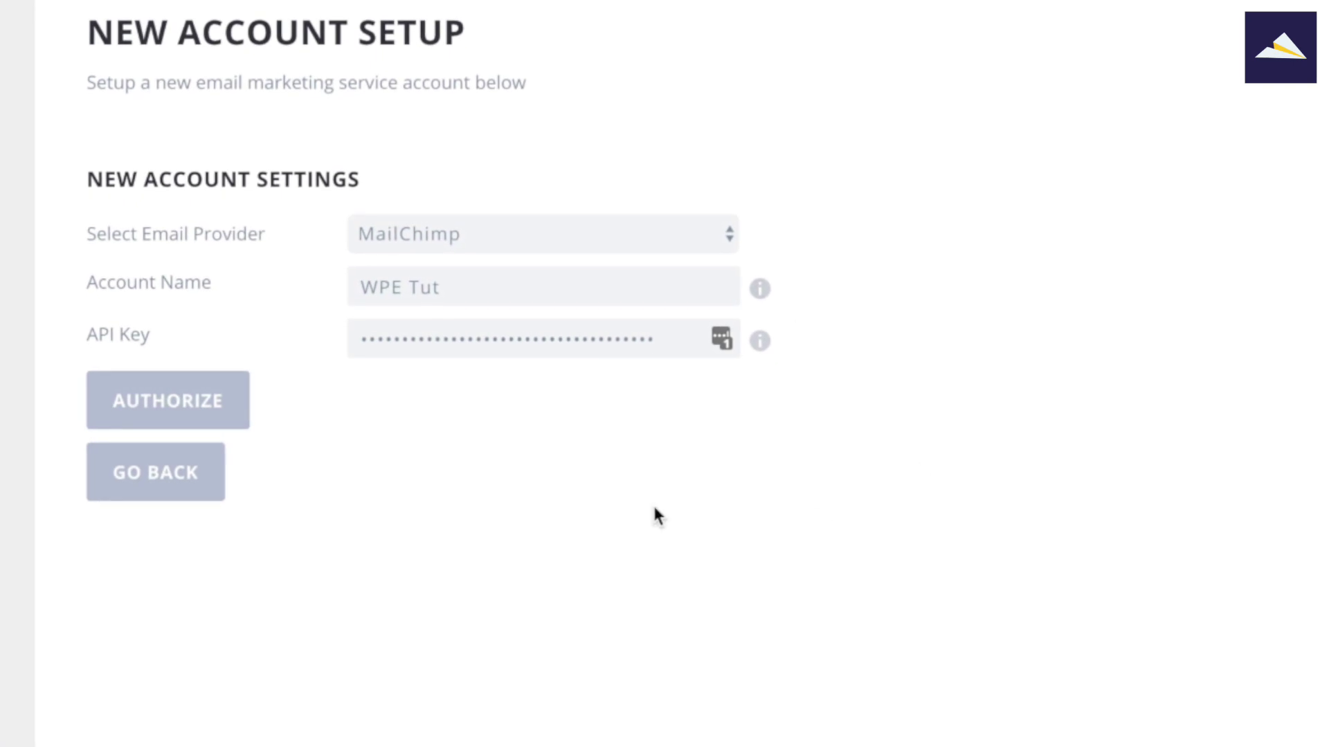
{"action": "left_click", "coordinate": [187, 403]}
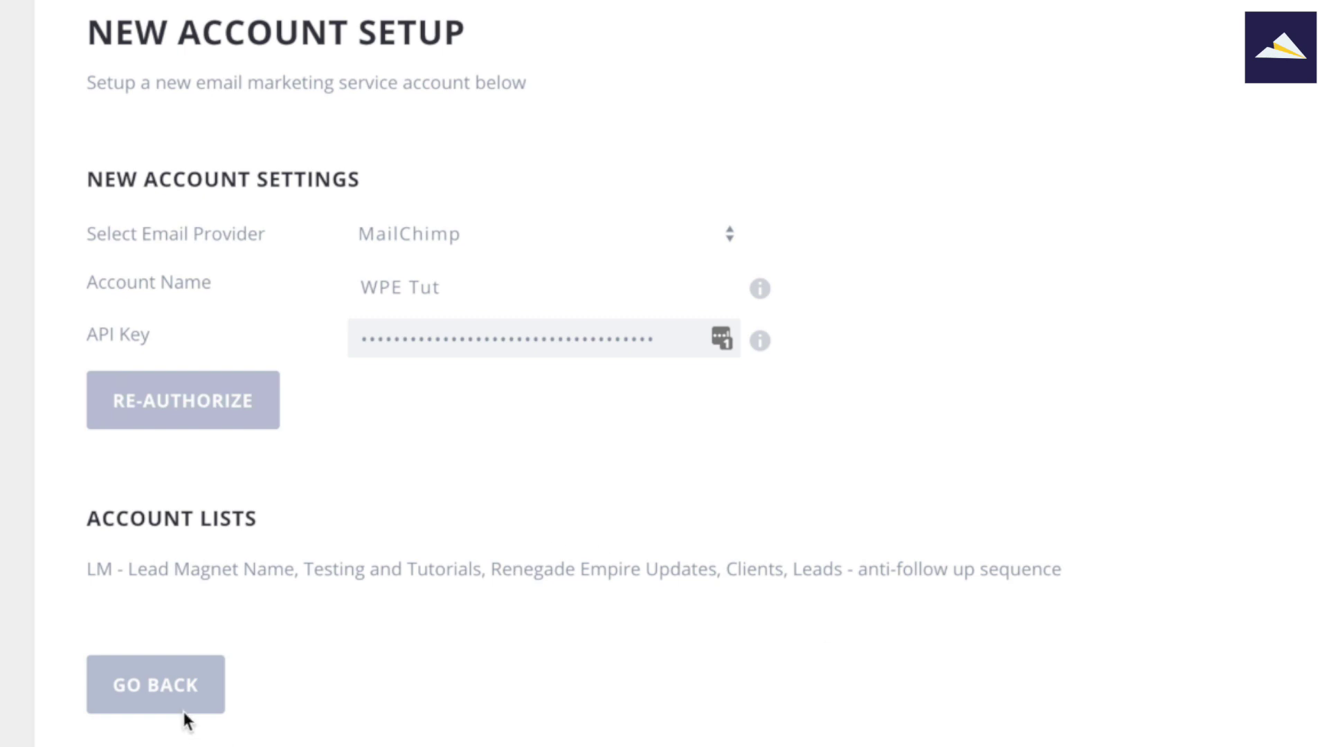
{"action": "left_click", "coordinate": [183, 690]}
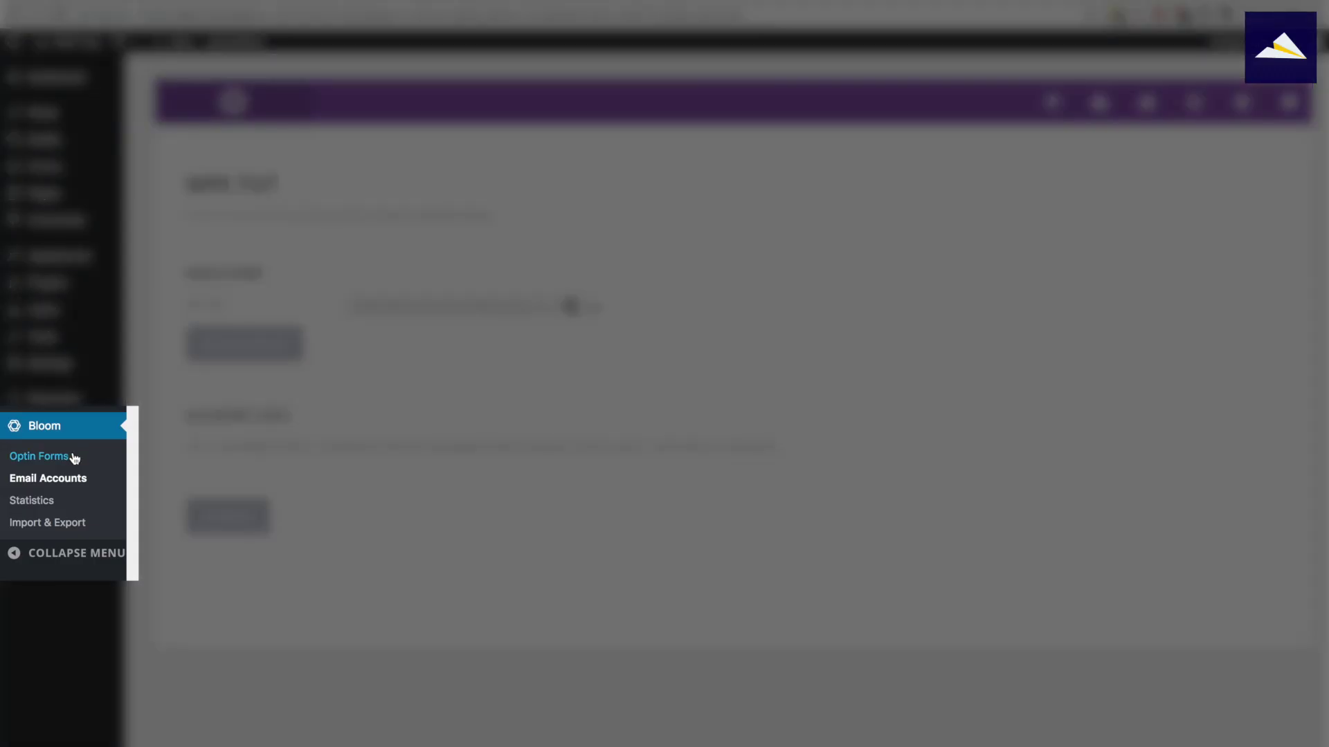
Create a new pop-up optin form in Bloom and name it Local SEO Checklist - Popup.
{"action": "left_click", "coordinate": [74, 457]}
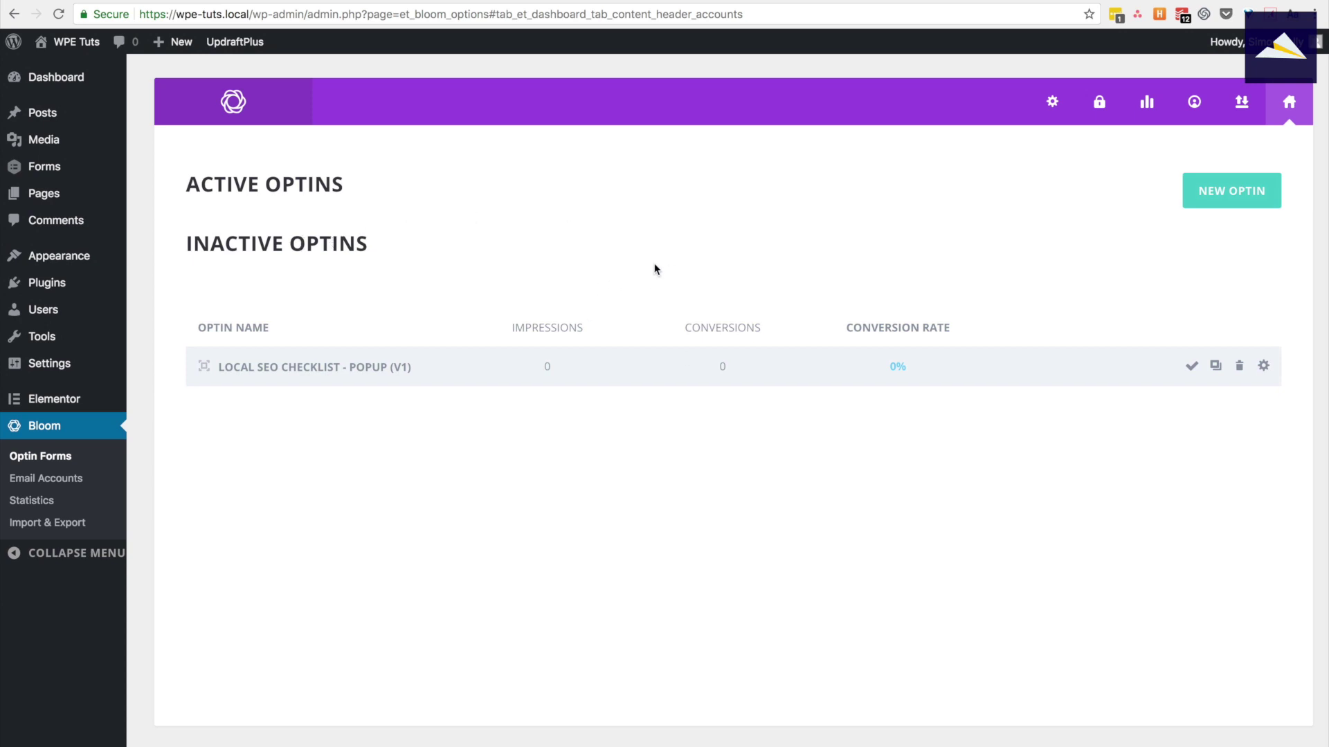
{"action": "left_click", "coordinate": [1204, 196]}
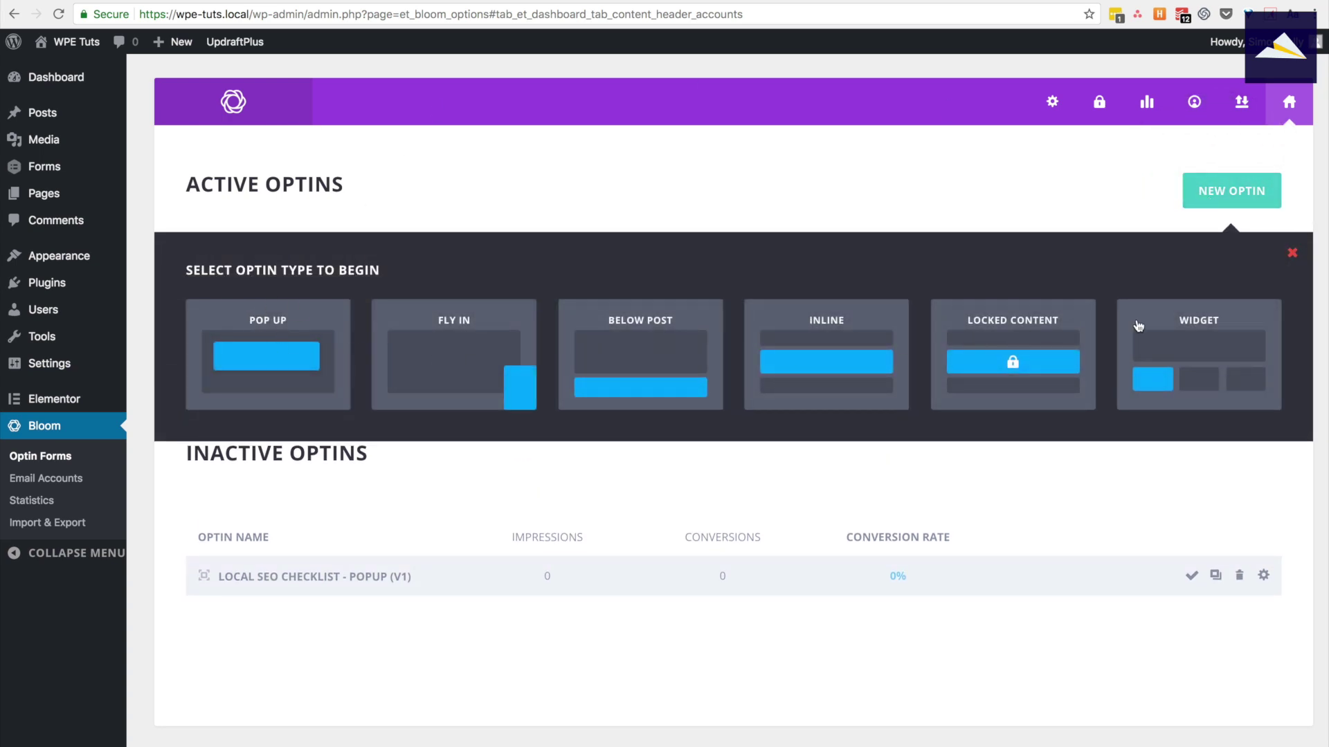
{"action": "left_click", "coordinate": [267, 361]}
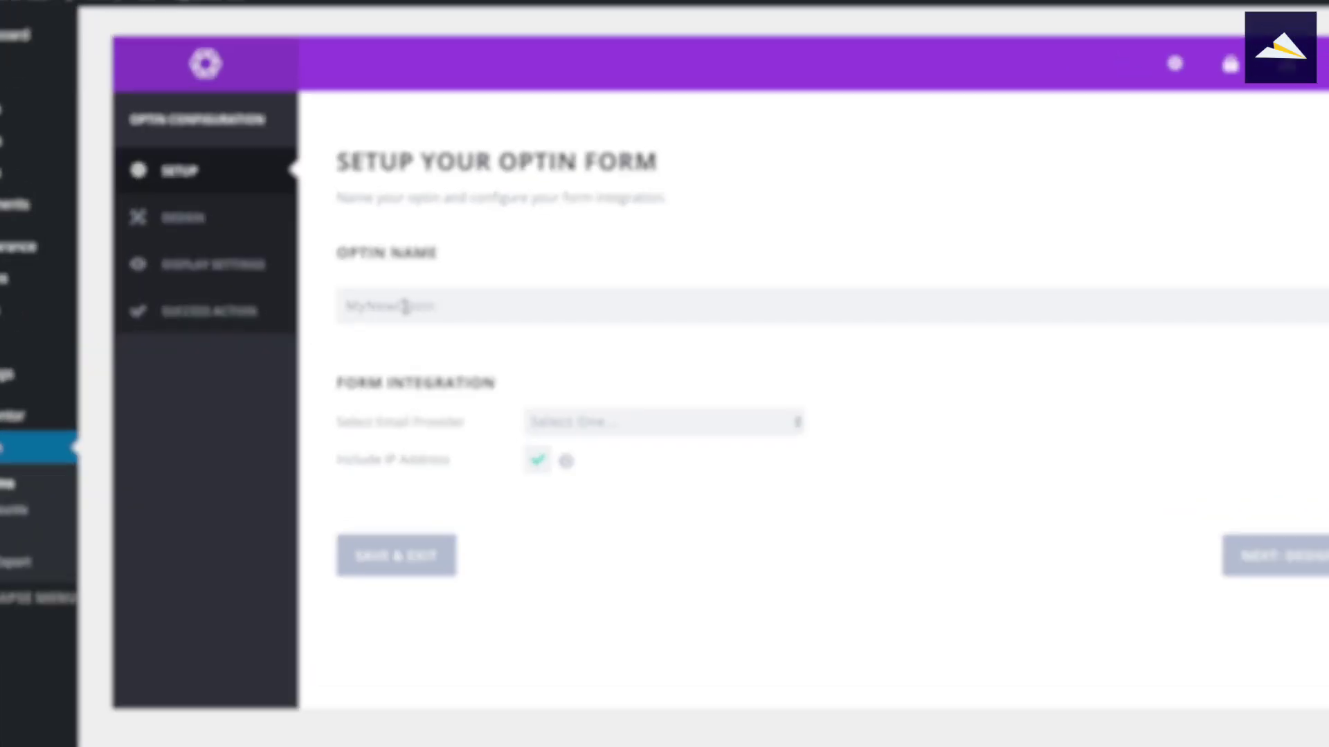
{"action": "double_click", "coordinate": [400, 305]}
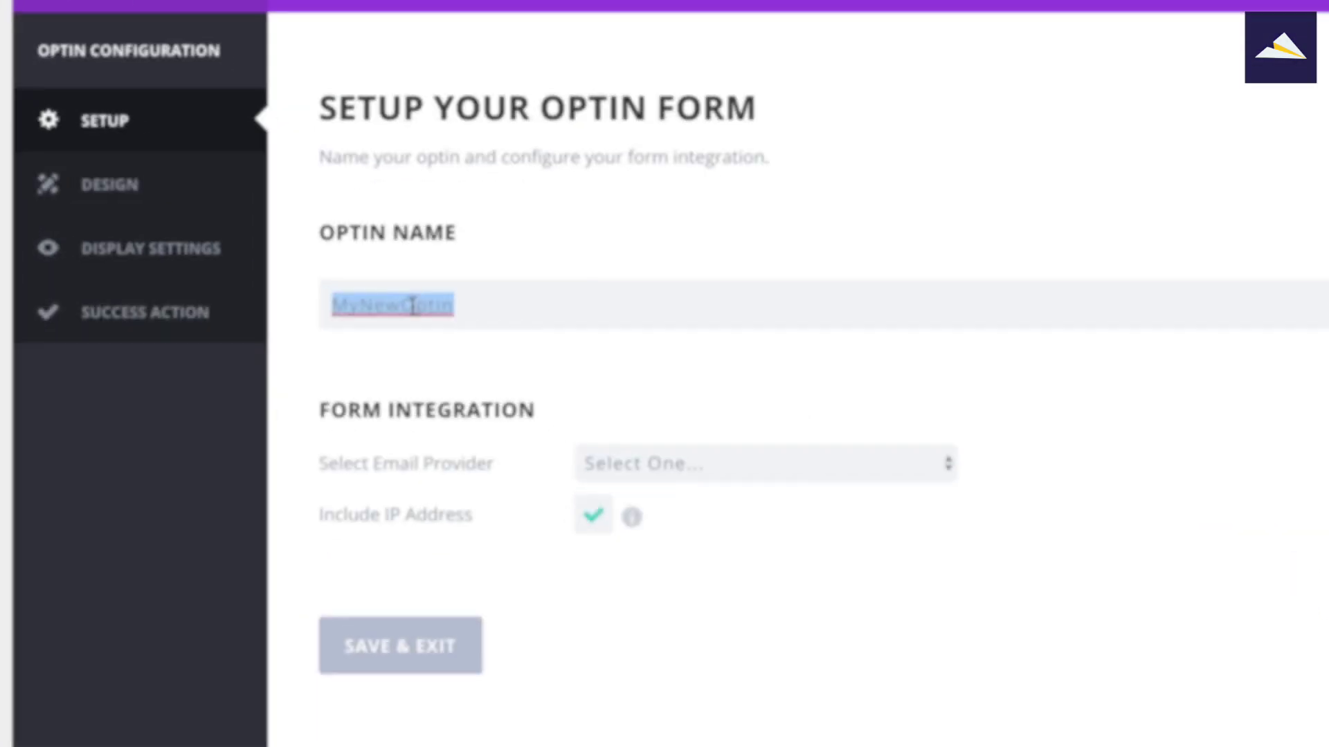
{"action": "type", "text": "Local S"}
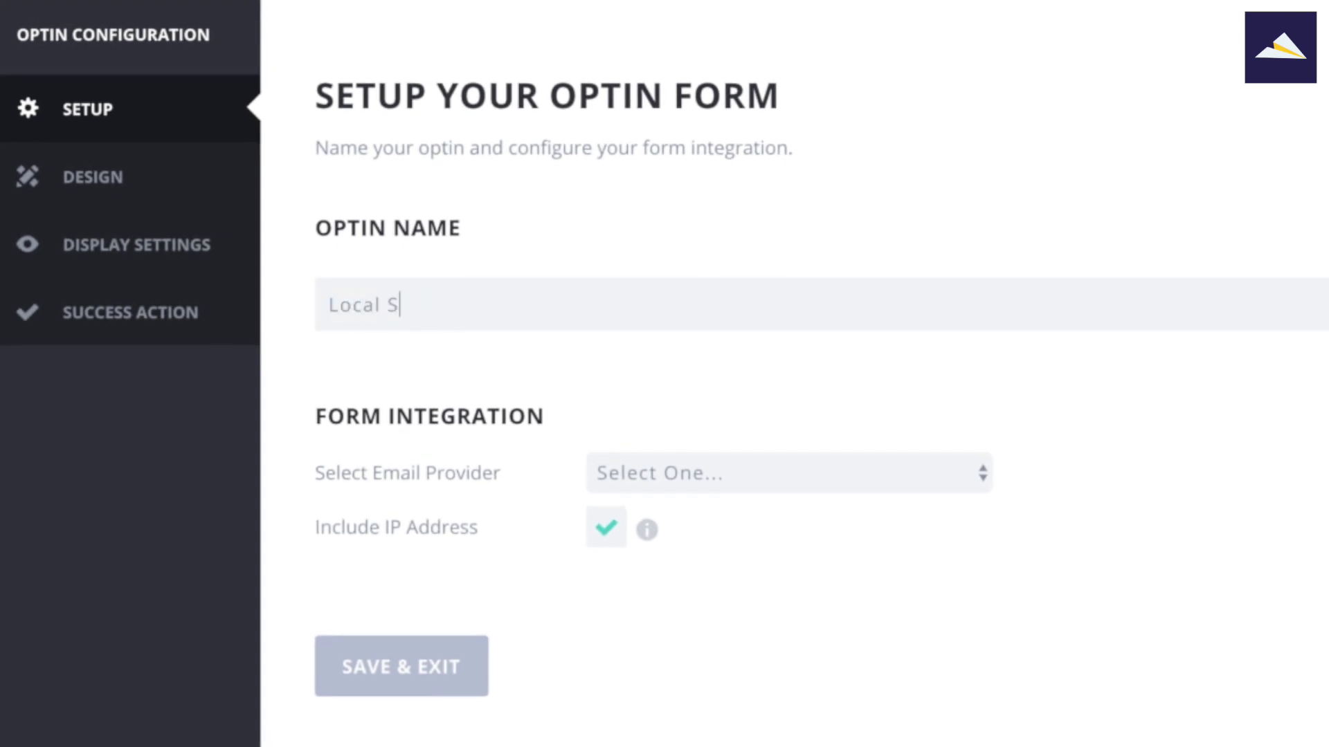
{"action": "type", "text": "EO Checklist -"}
{"action": "type", "text": "Pop"}
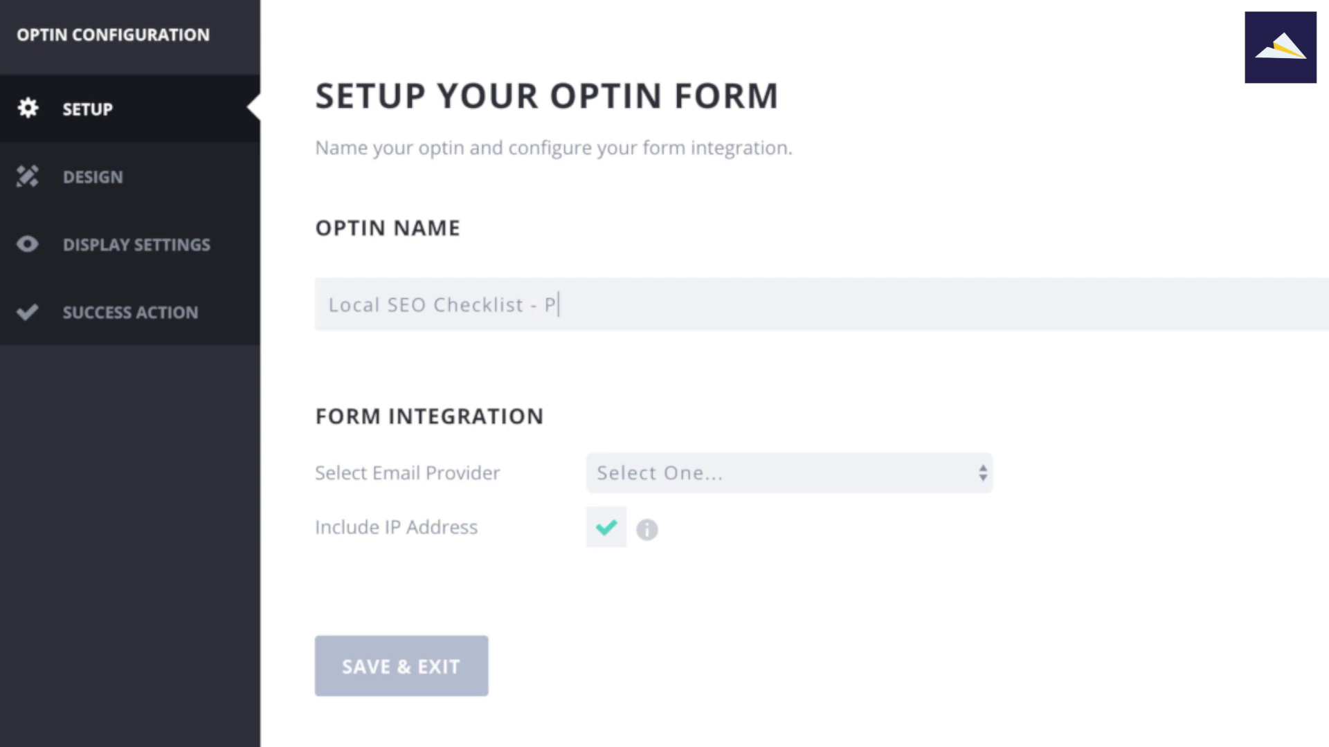
{"action": "type", "text": "up"}
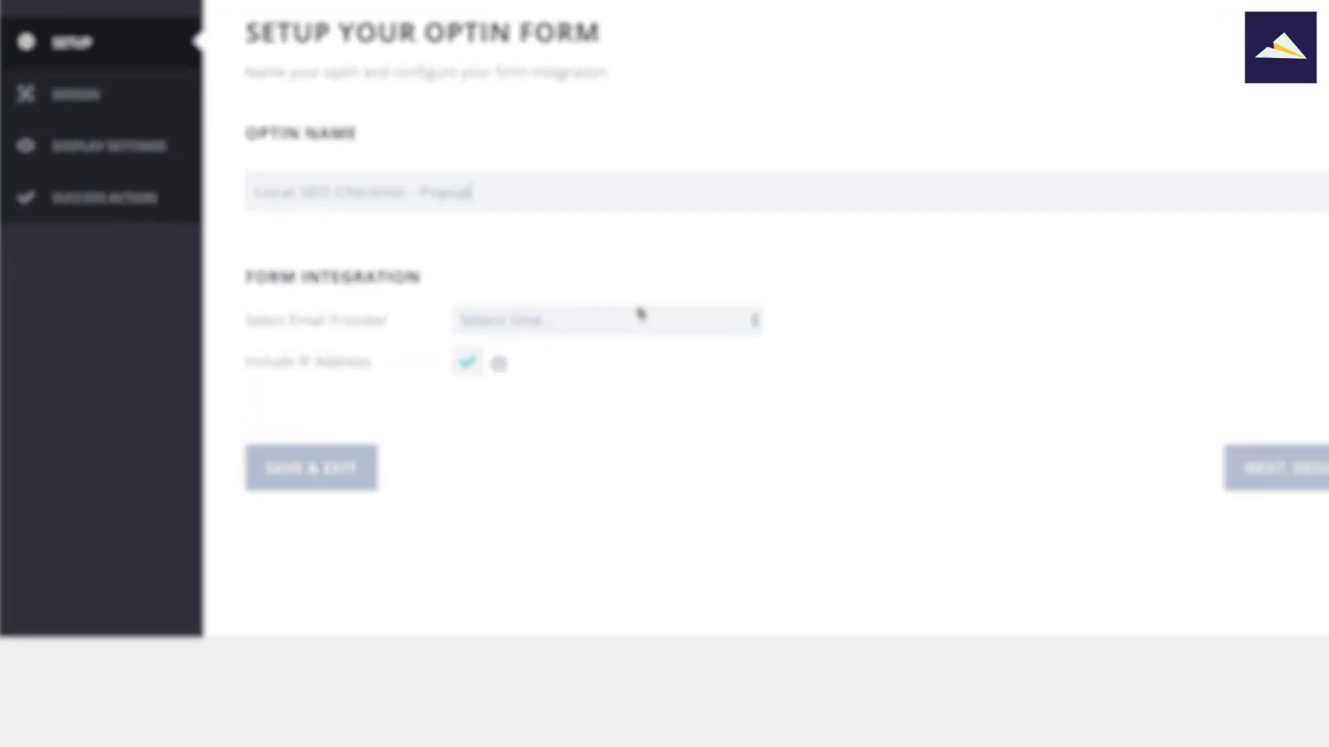
Integrate the optin form with MailChimp, using the WPE Tut account and the Testing and Tutorials email list.
{"action": "left_click", "coordinate": [754, 444]}
{"action": "left_click", "coordinate": [510, 543]}
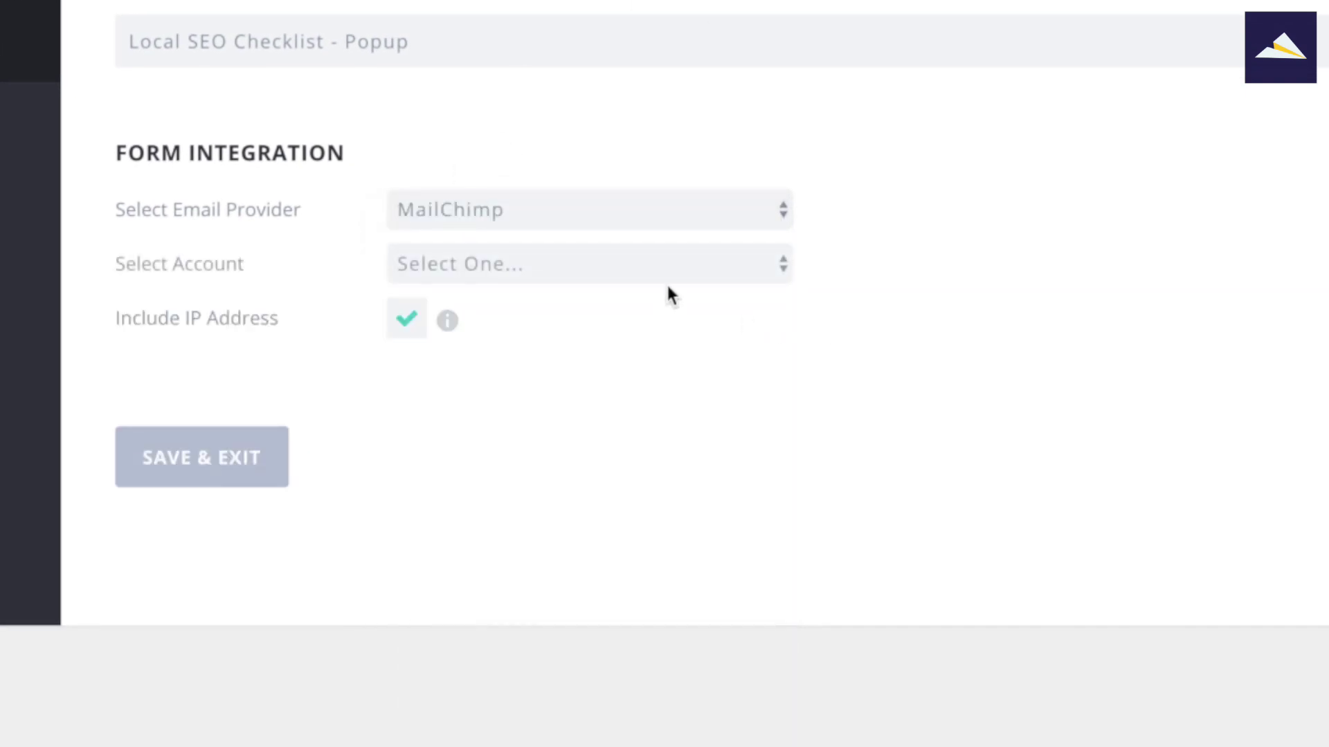
{"action": "left_click", "coordinate": [664, 263]}
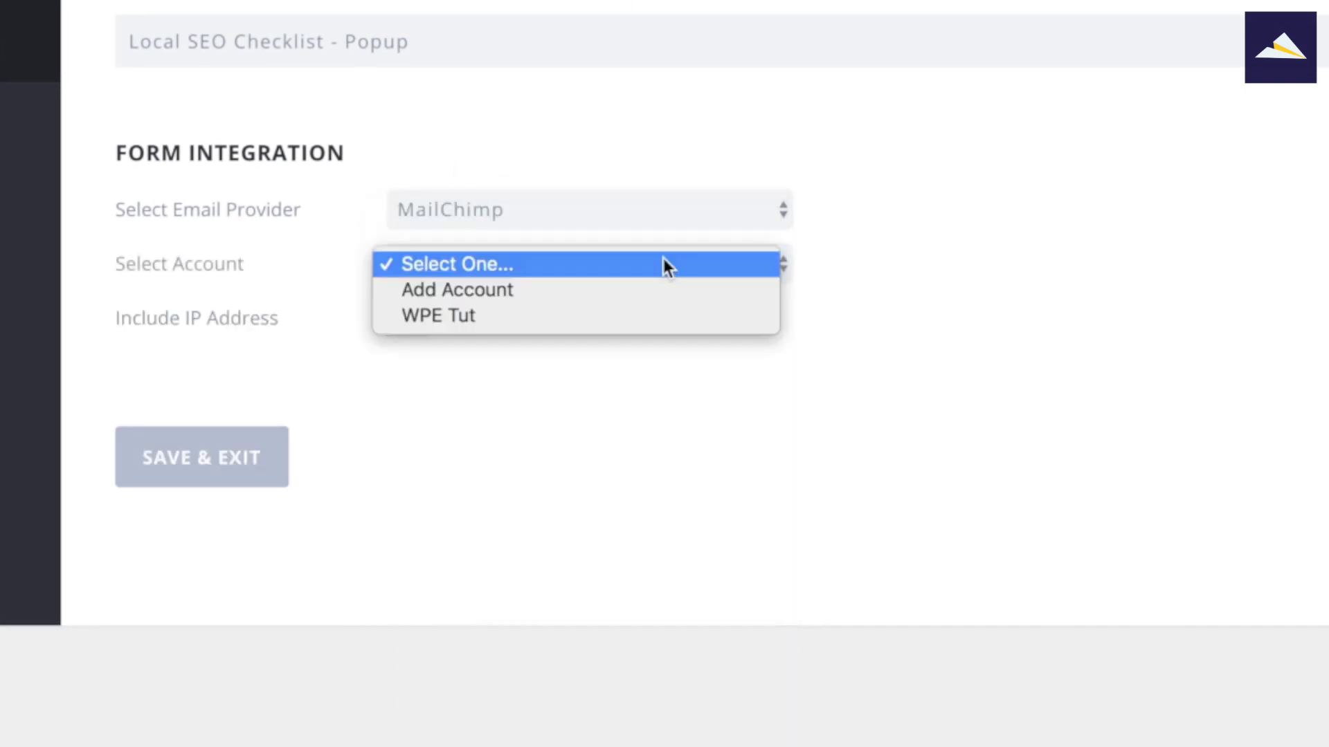
{"action": "left_click", "coordinate": [598, 315]}
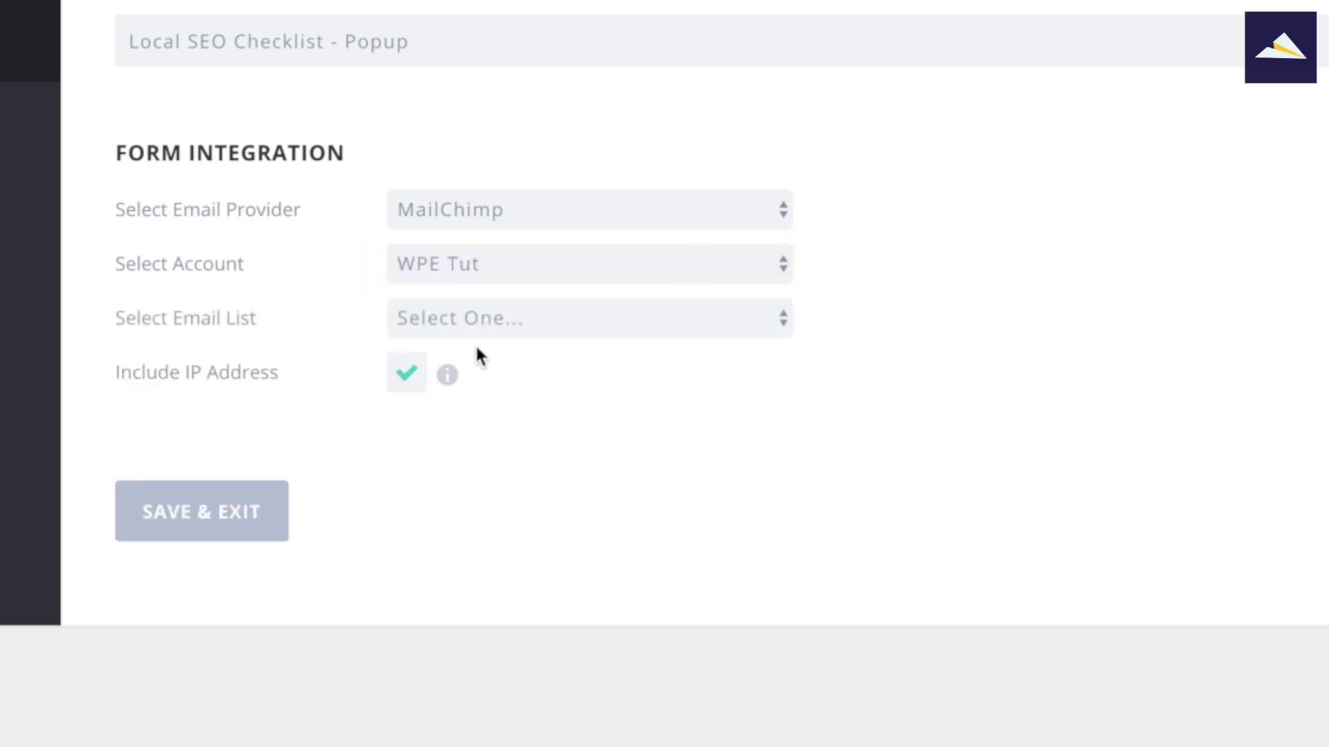
{"action": "left_click", "coordinate": [562, 321]}
{"action": "left_click", "coordinate": [511, 370]}
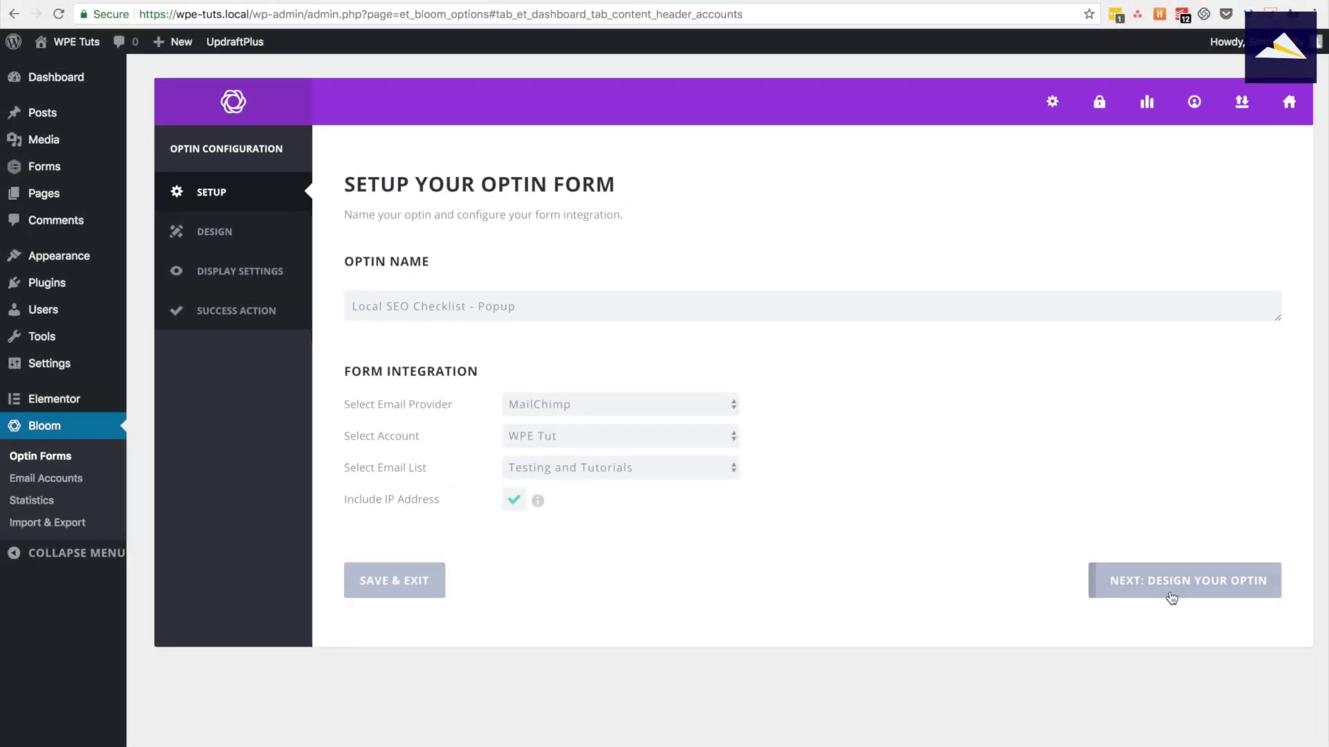
Proceed to the optin design, review the templates, keep the preselected first template and continue to its customization.
{"action": "left_click", "coordinate": [1249, 570]}
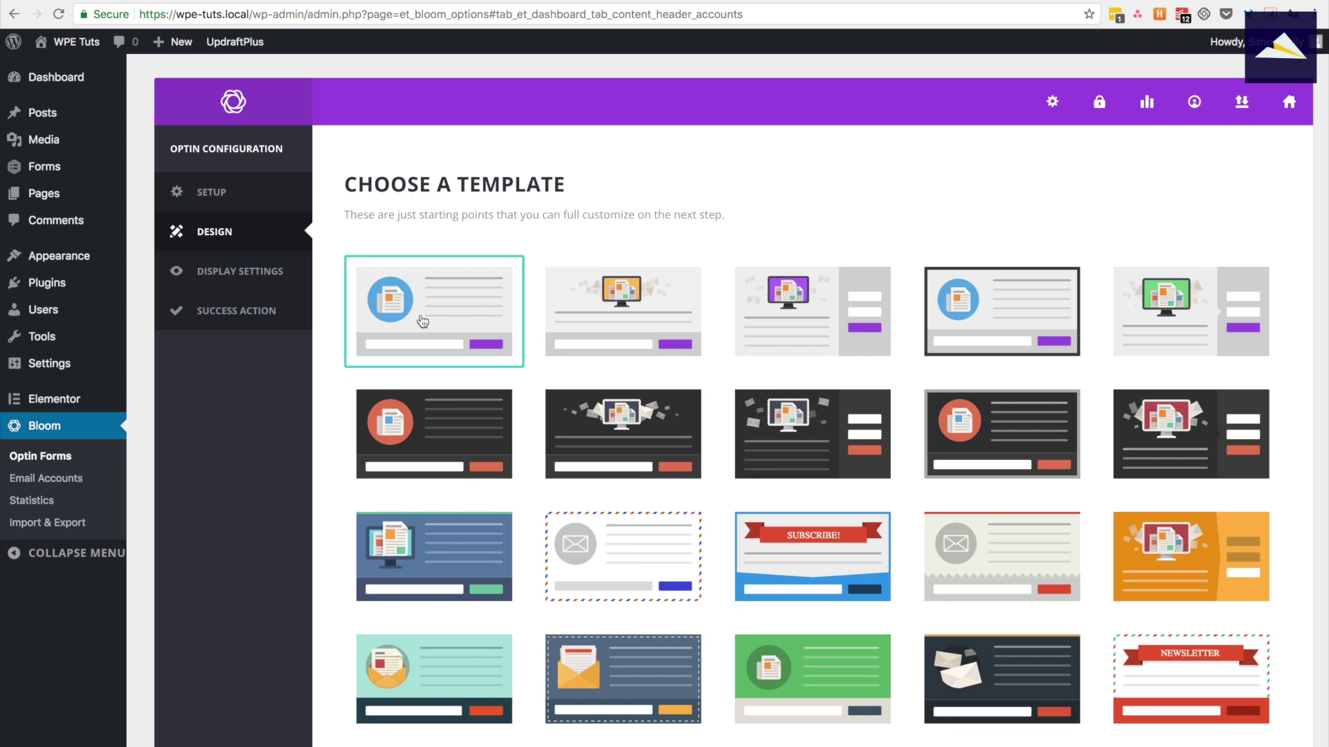
{"action": "scroll", "coordinate": [609, 391], "scroll_direction": "down", "scroll_amount": 8}
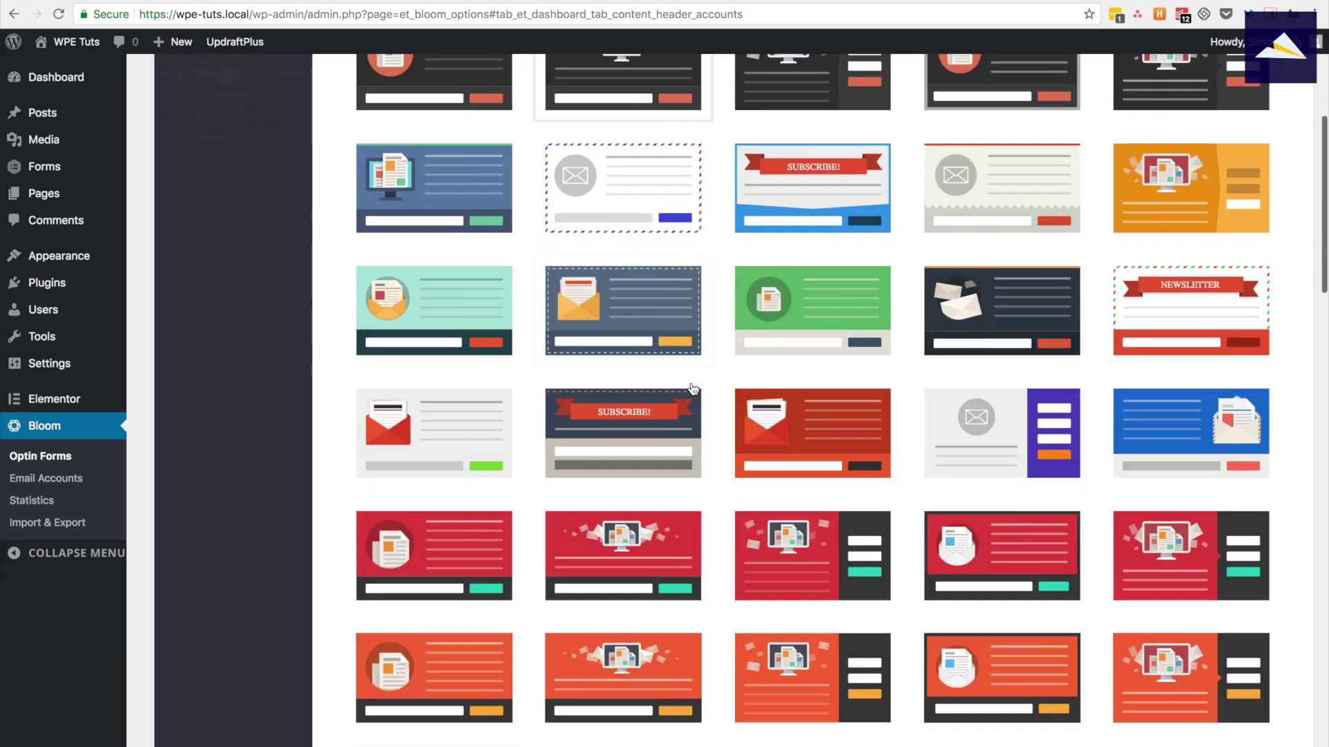
{"action": "scroll", "coordinate": [699, 386], "scroll_direction": "down", "scroll_amount": 20}
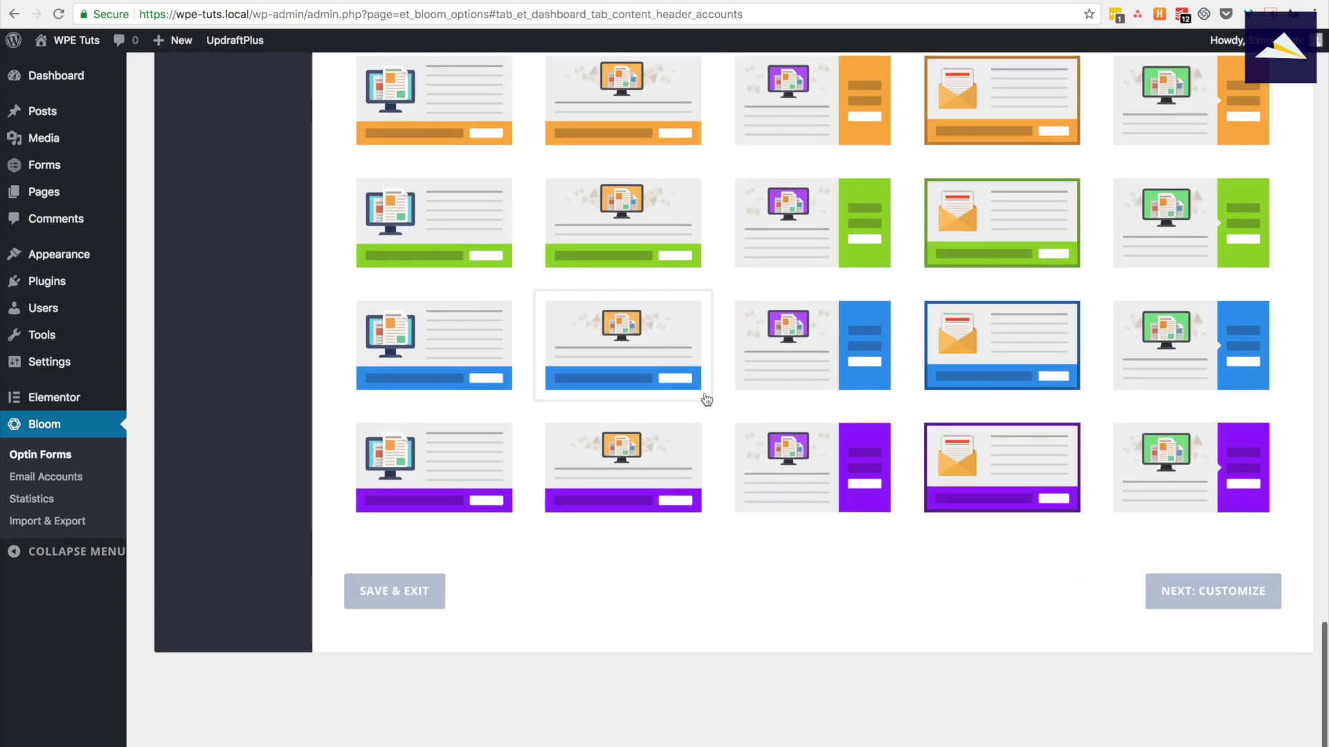
{"action": "left_click", "coordinate": [1176, 592]}
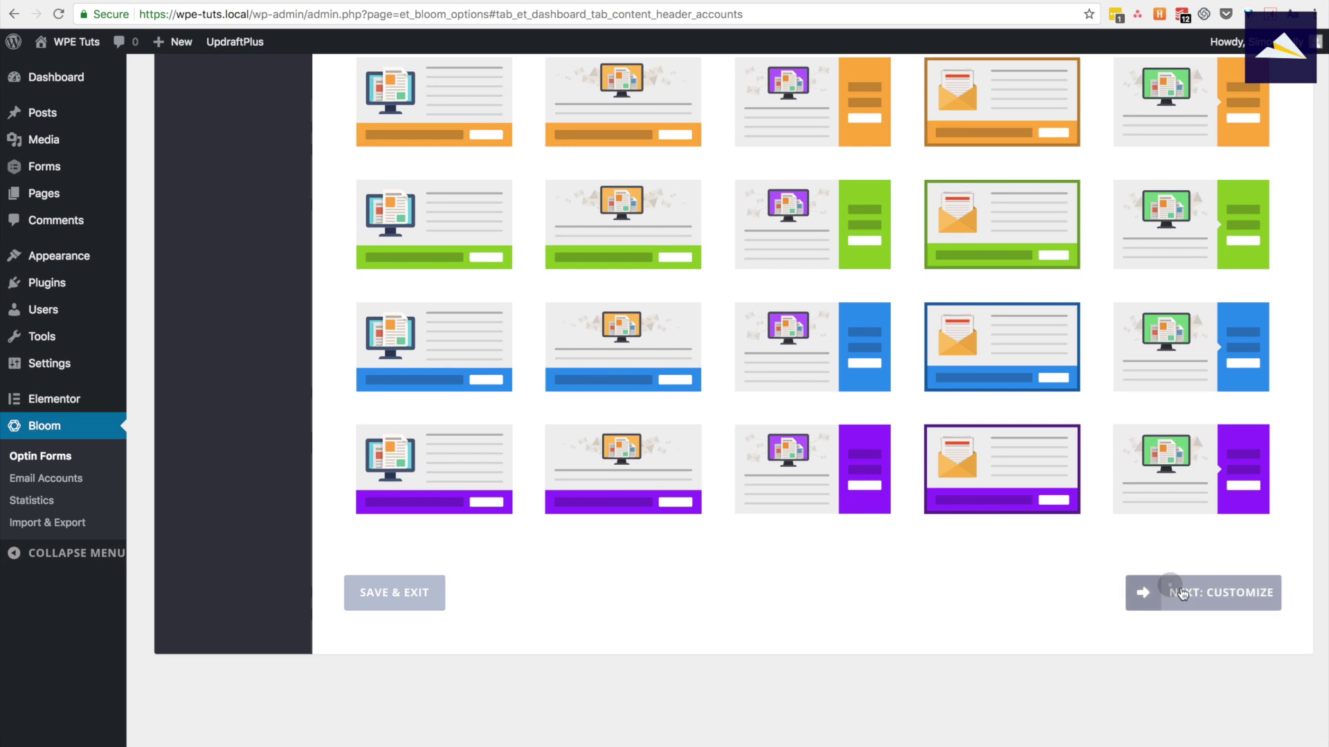
Preview the optin pop-up with its default title and message, then close the preview.
{"action": "left_click", "coordinate": [585, 358]}
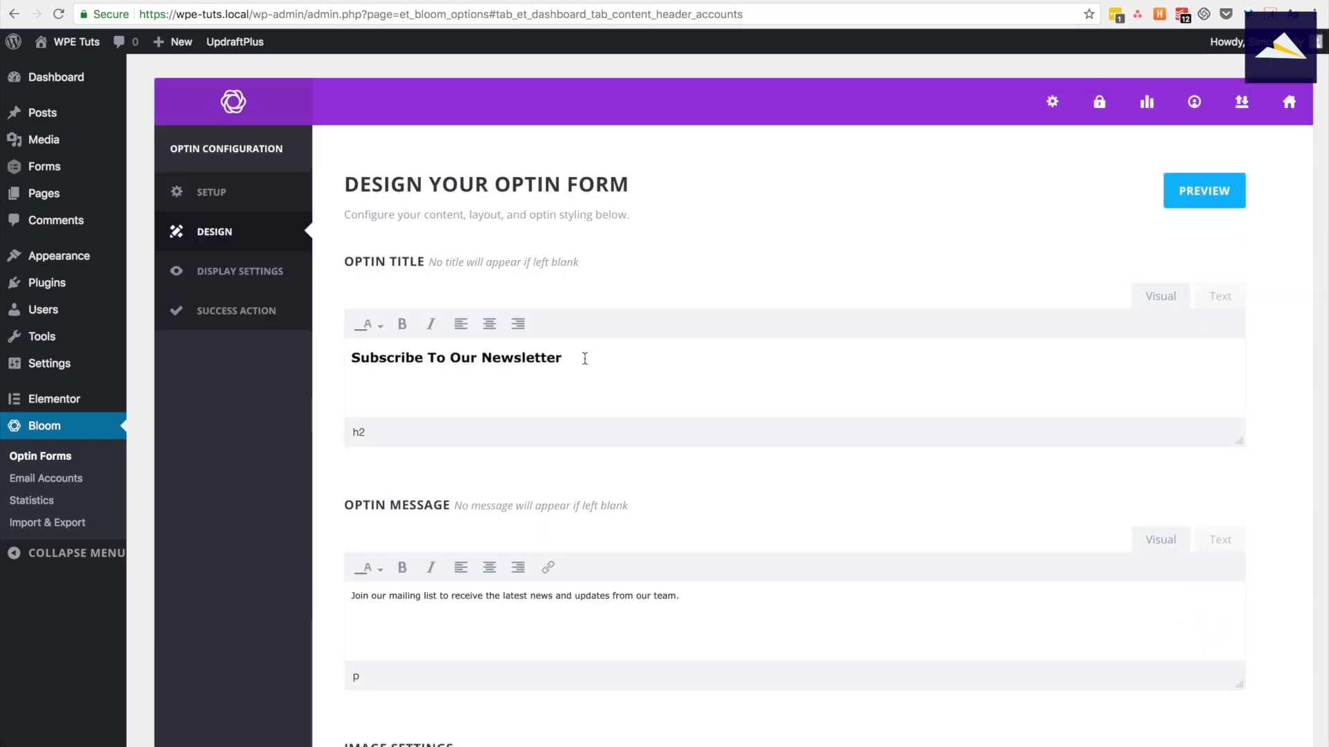
{"action": "left_click", "coordinate": [1200, 196]}
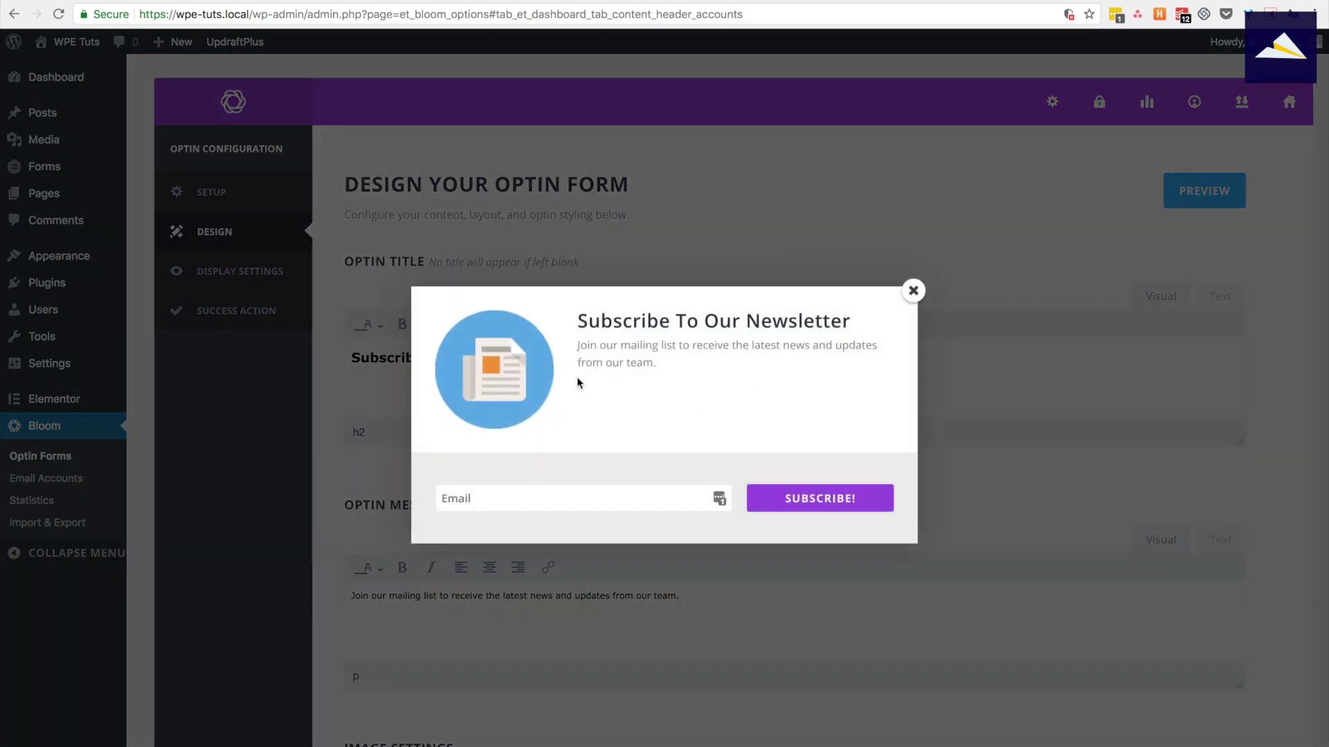
{"action": "left_click", "coordinate": [913, 291]}
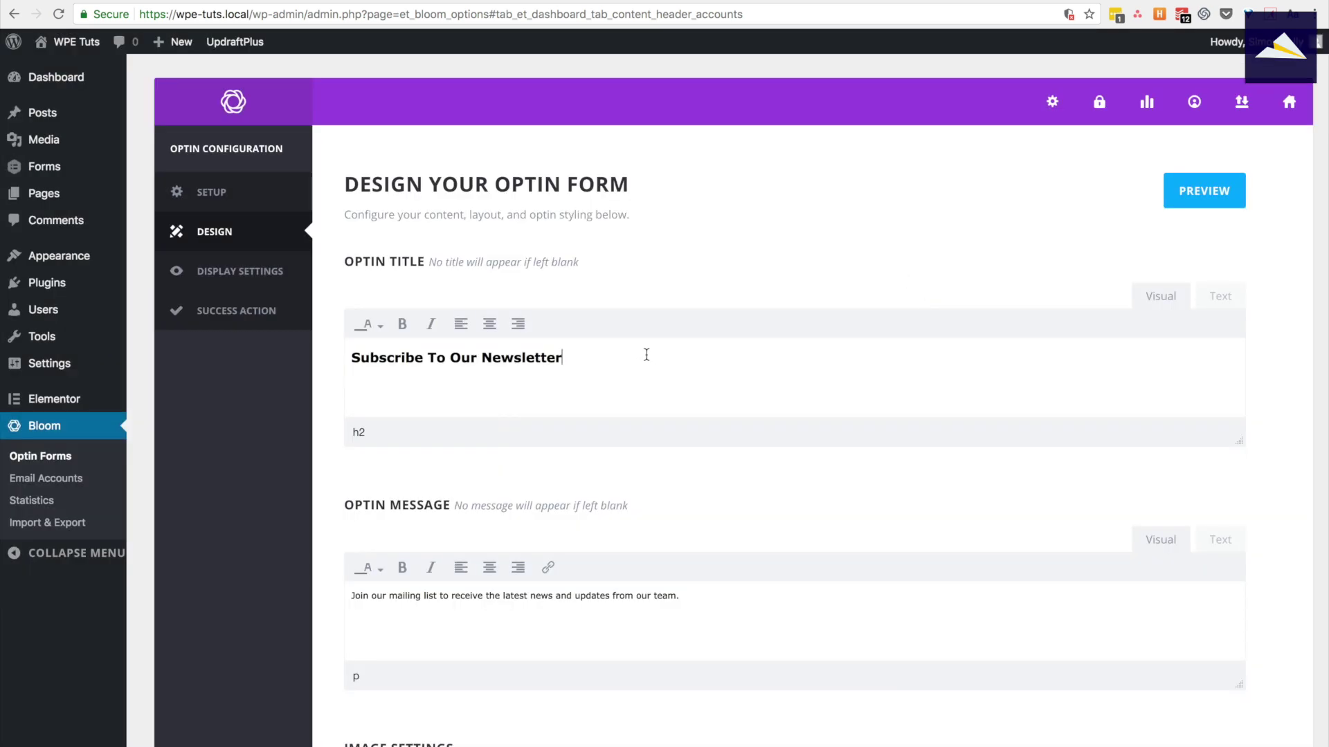
Replace the optin title's HTML with the saved snippet "<h2>Download the Local Business SEO Checklist</h2>" and return to the visual view.
{"action": "left_click", "coordinate": [1209, 299]}
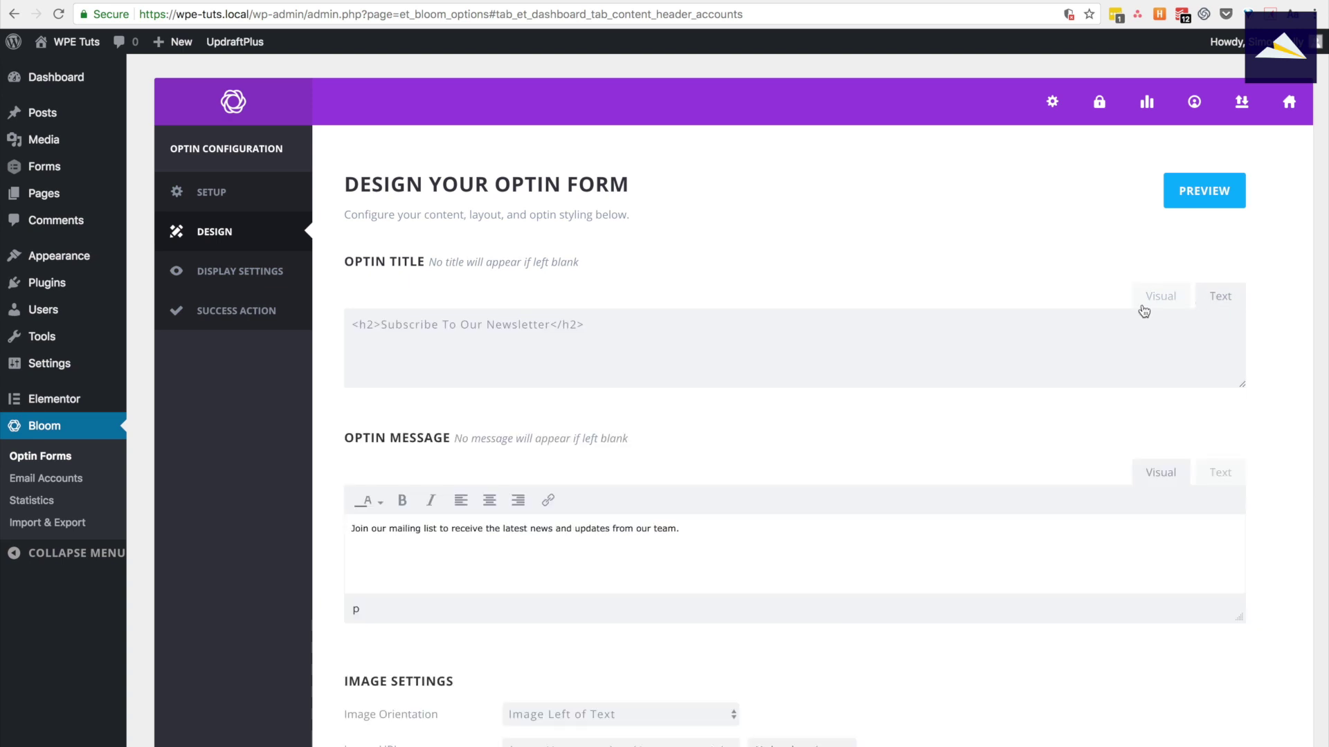
{"action": "left_click", "coordinate": [609, 332]}
{"action": "key", "text": "super+shift+v"}
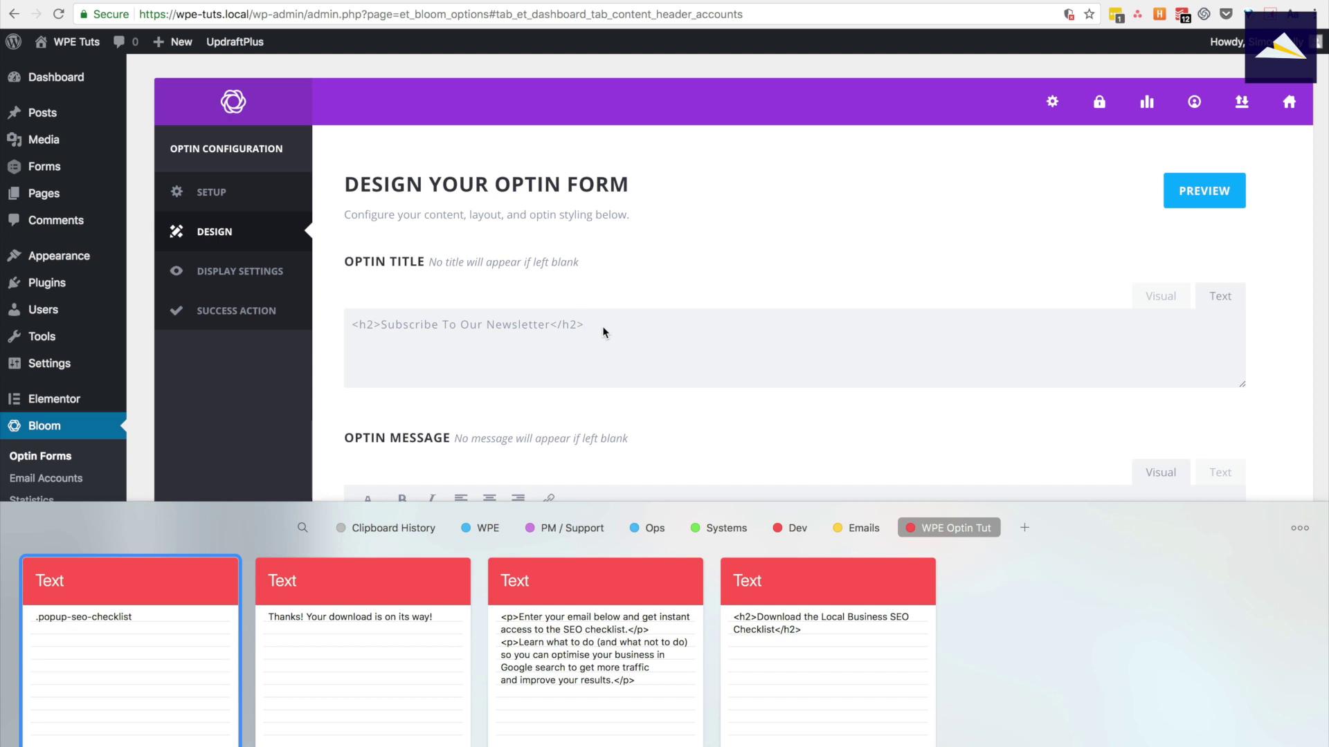
{"action": "key", "text": "super+a"}
{"action": "key", "text": "Escape"}
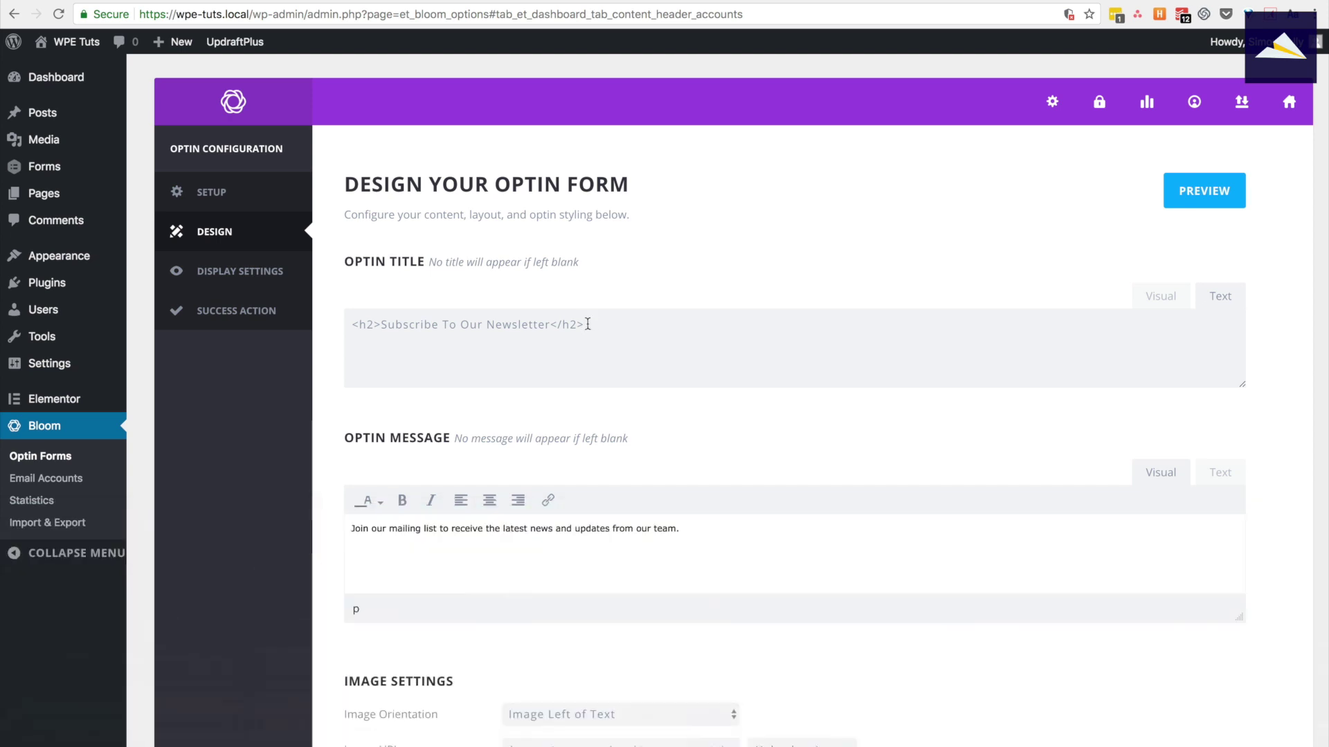
{"action": "key", "text": "super+a"}
{"action": "key", "text": "BackSpace"}
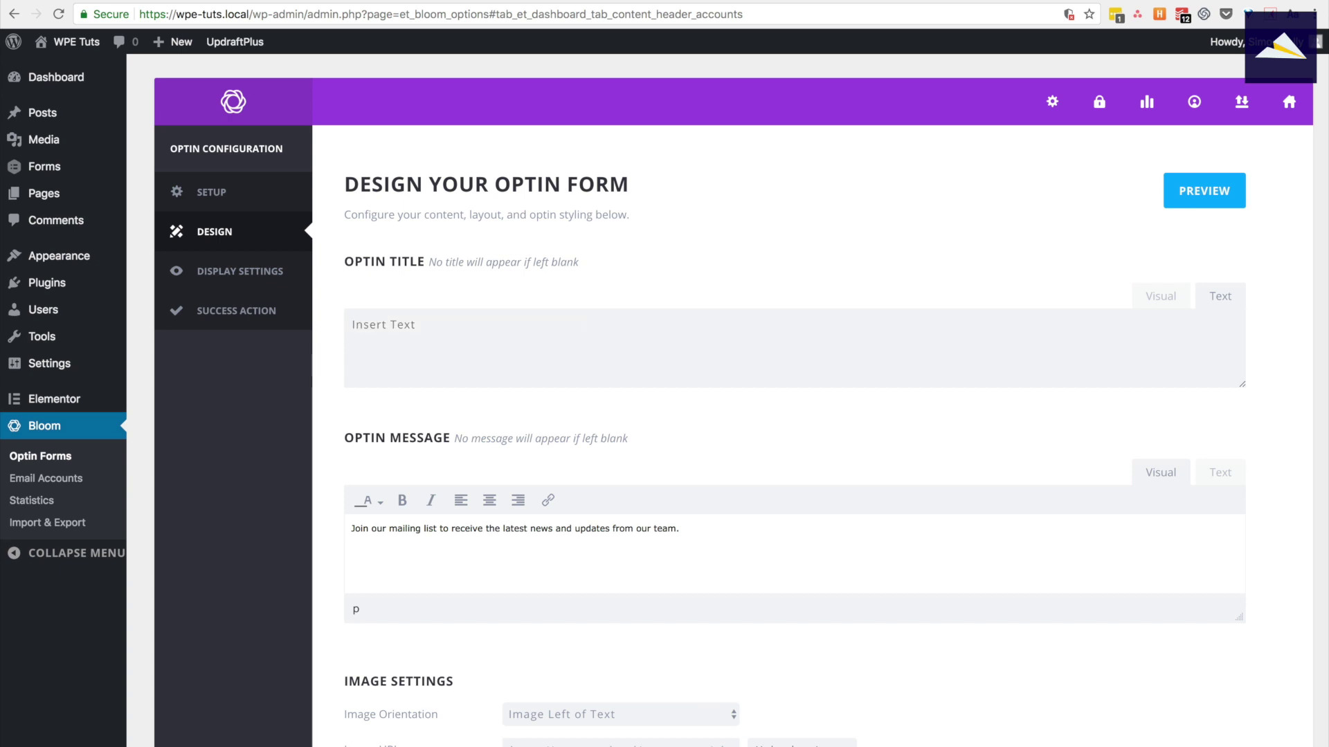
{"action": "key", "text": "shift+super+v"}
{"action": "double_click", "coordinate": [793, 643]}
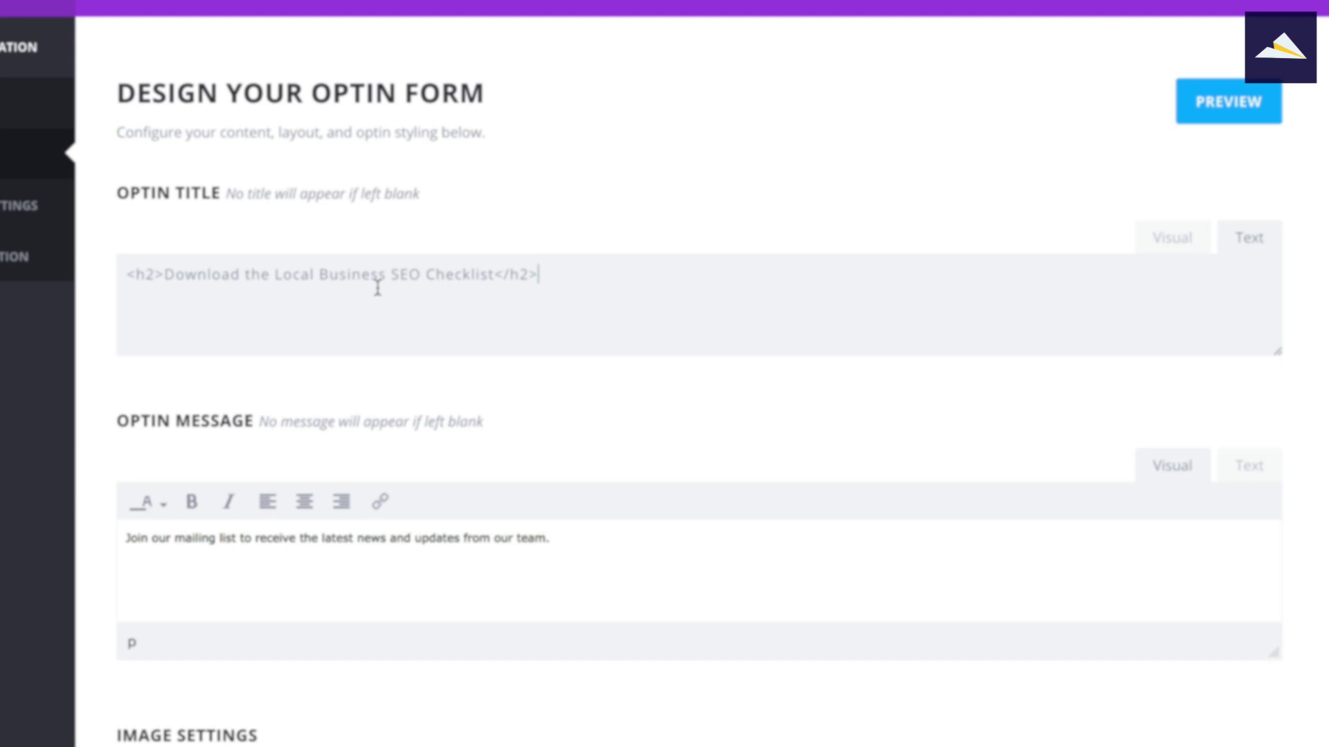
{"action": "left_click", "coordinate": [1143, 223]}
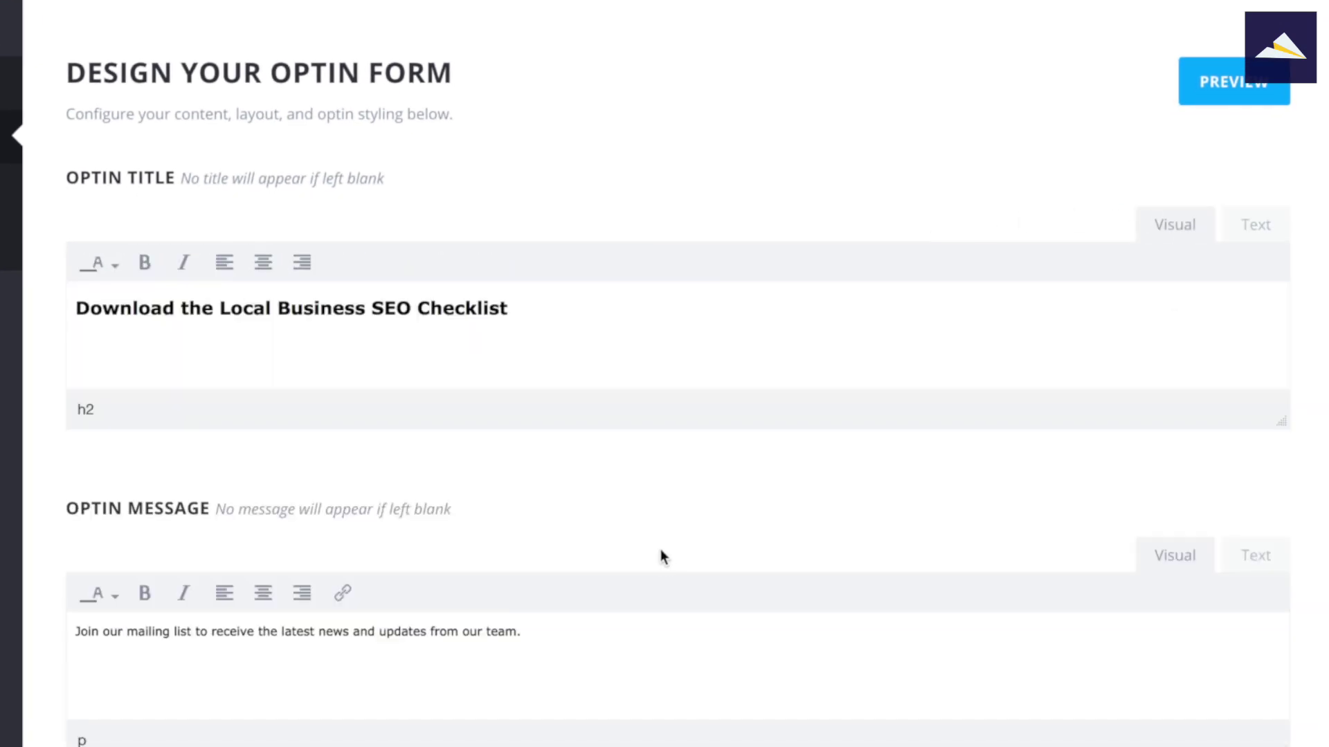
Replace the optin message's HTML with the saved two-paragraph snippet beginning "Enter your email below and get instant access to the SEO checklist.".
{"action": "scroll", "coordinate": [583, 576], "scroll_direction": "down", "scroll_amount": 3}
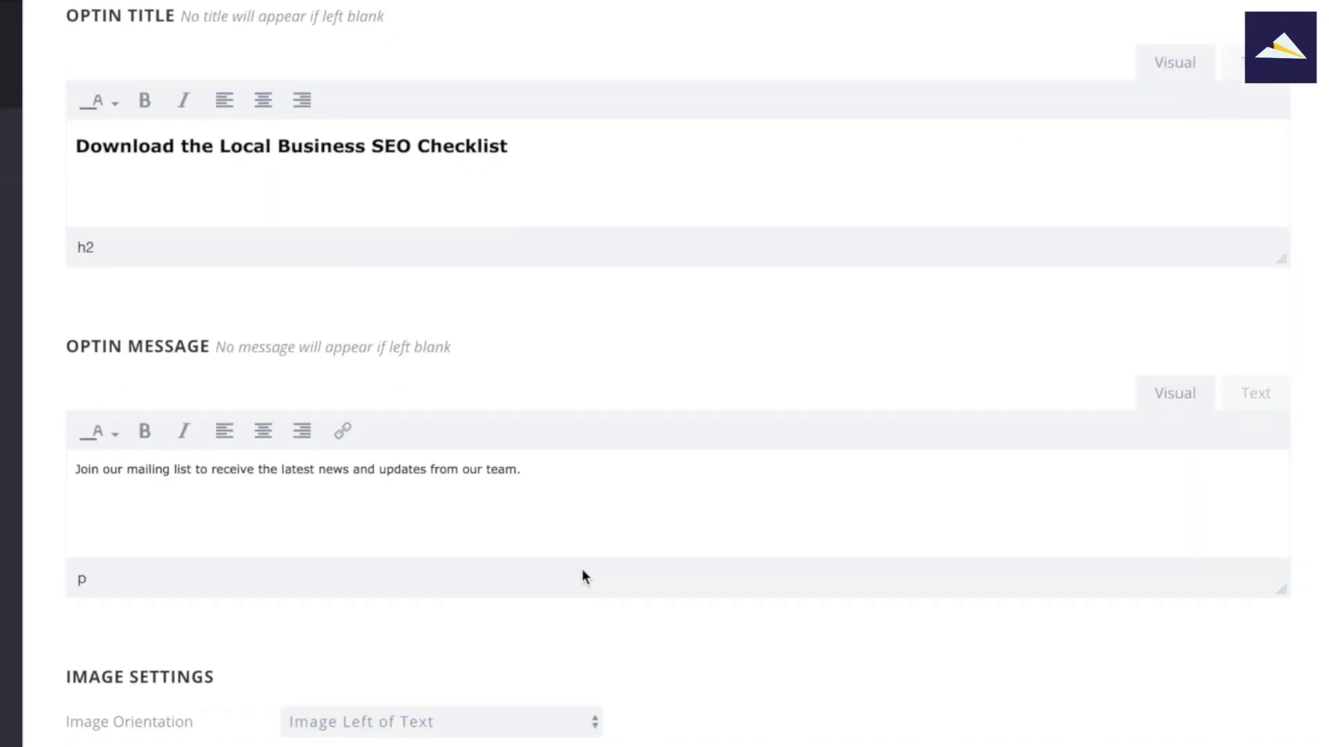
{"action": "left_click", "coordinate": [1253, 393]}
{"action": "key", "text": "ctrl+a"}
{"action": "key", "text": "BackSpace"}
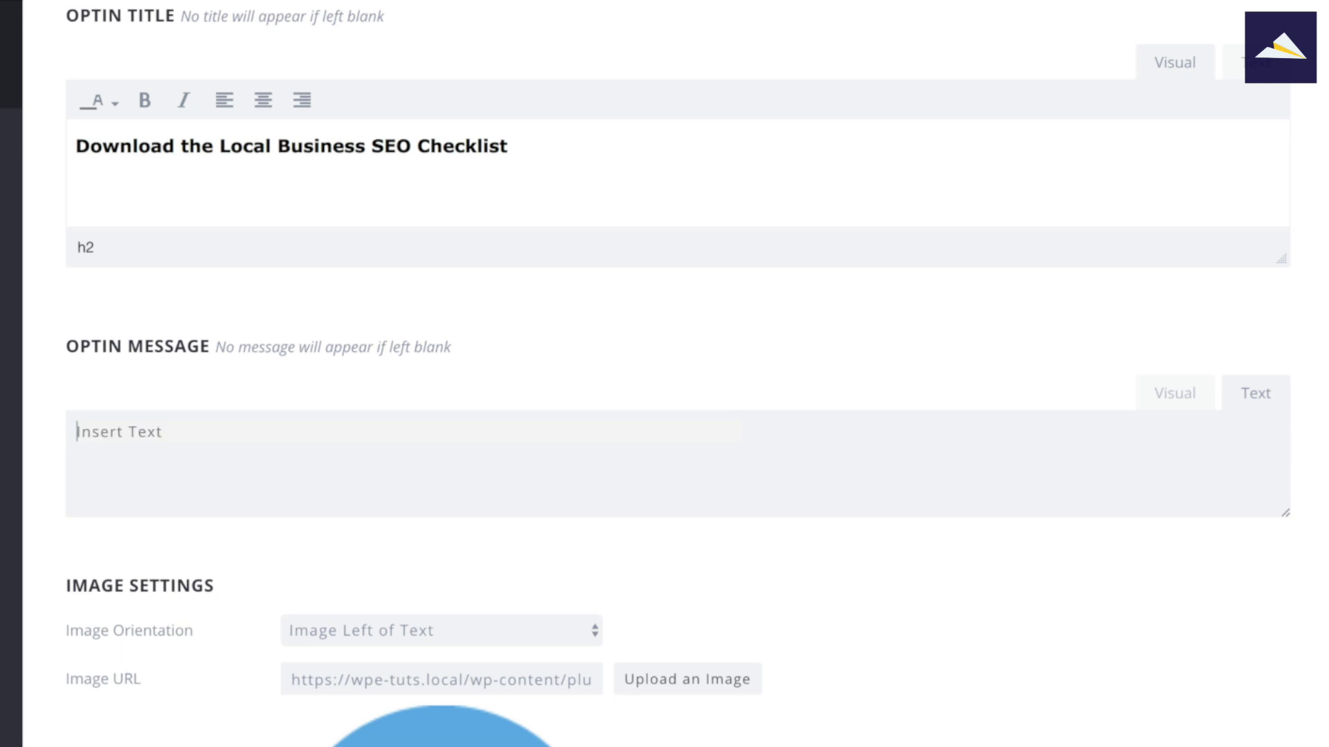
{"action": "key", "text": "shift+super+v"}
{"action": "double_click", "coordinate": [380, 696]}
{"action": "left_click", "coordinate": [1173, 391]}
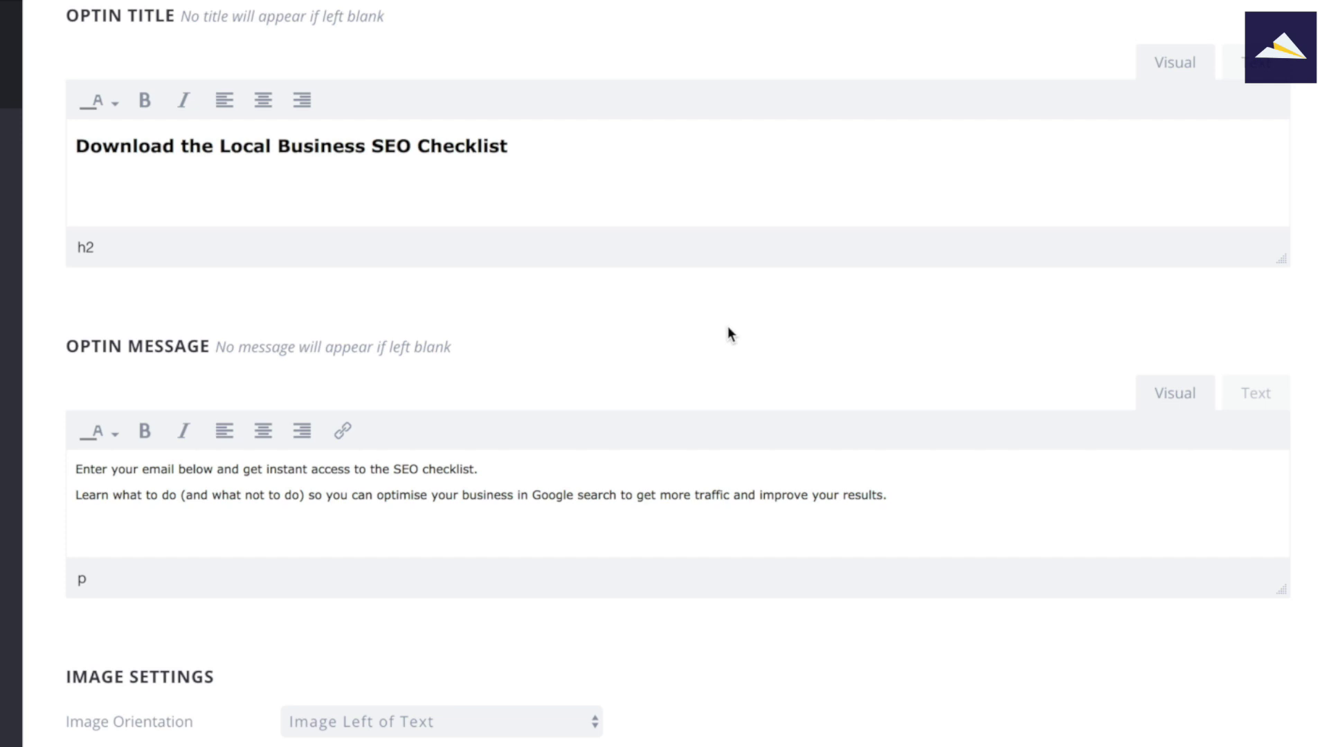
Set local-seo-checklist-ebook-cover.jpeg from the media library as the optin image.
{"action": "scroll", "coordinate": [730, 335], "scroll_direction": "down", "scroll_amount": 3}
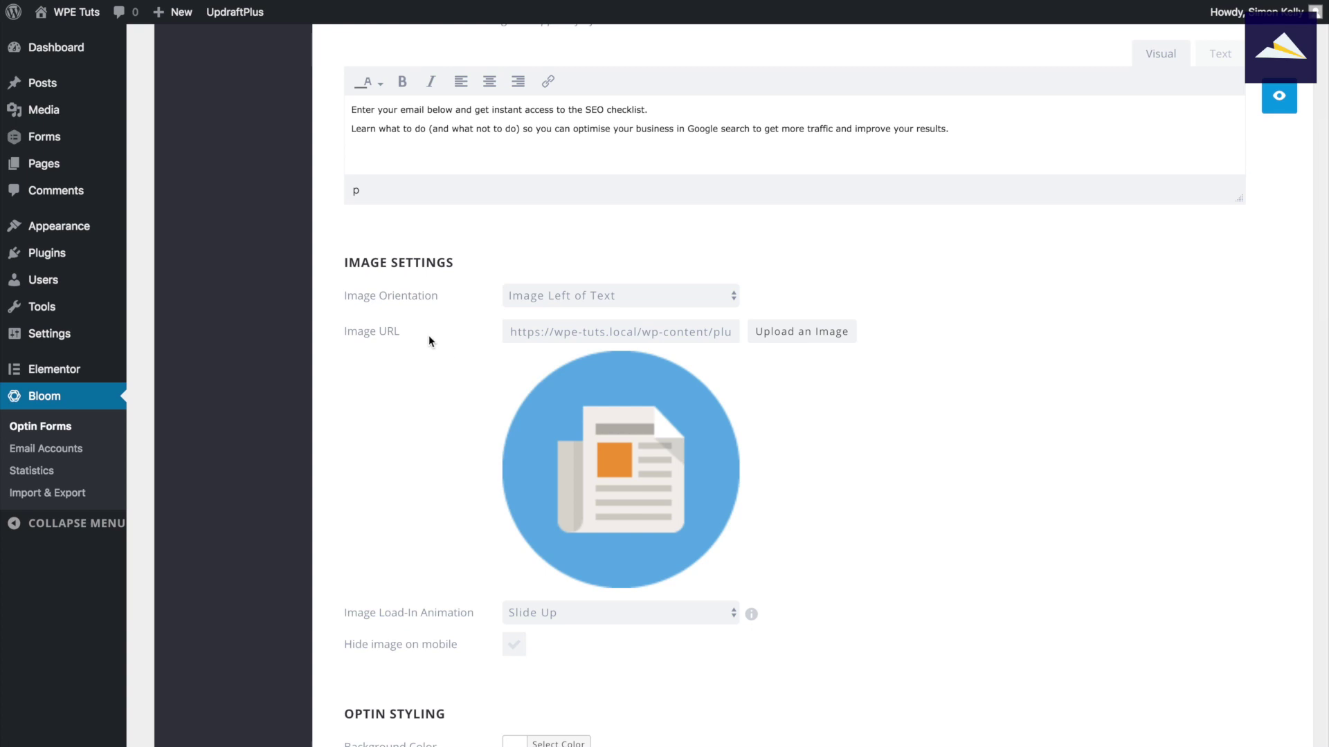
{"action": "left_click", "coordinate": [789, 332]}
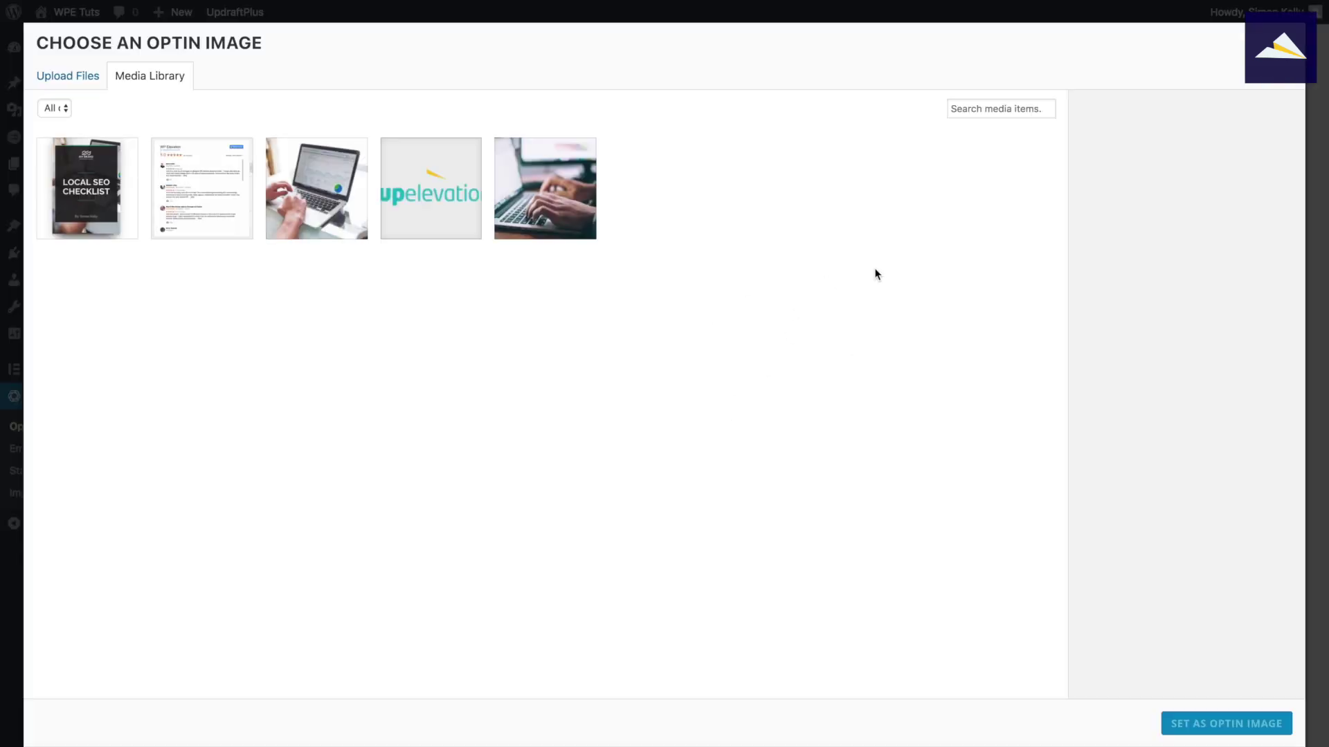
{"action": "left_click", "coordinate": [83, 200]}
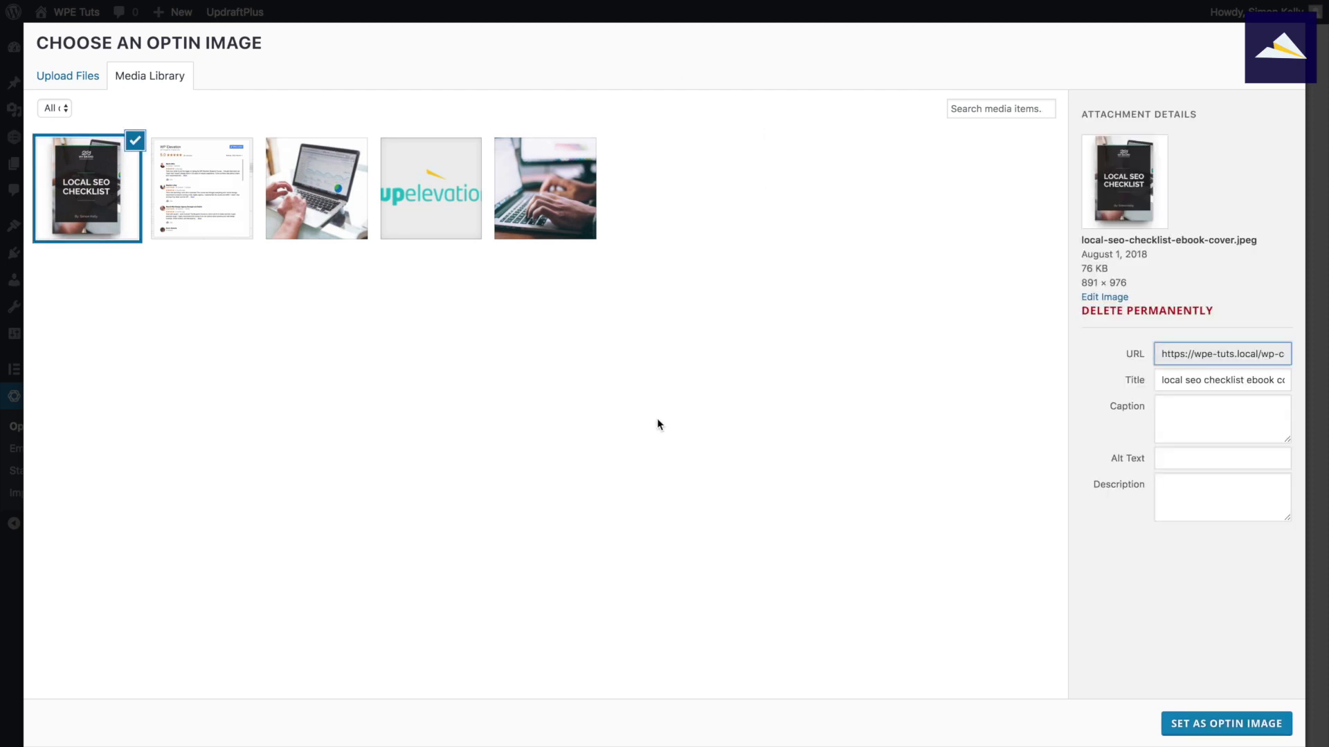
{"action": "left_click", "coordinate": [1224, 723]}
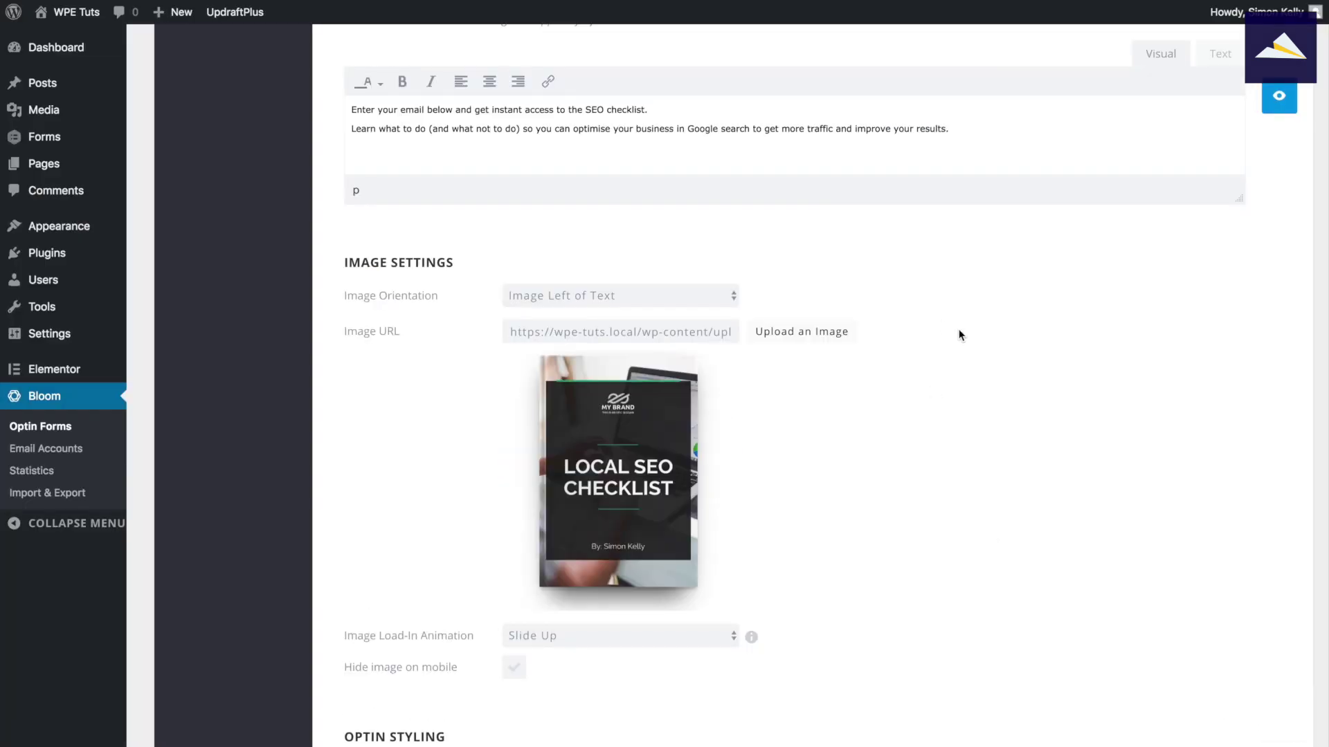
Change the form's button text to DOWNLOAD.
{"action": "scroll", "coordinate": [959, 335], "scroll_direction": "down", "scroll_amount": 5}
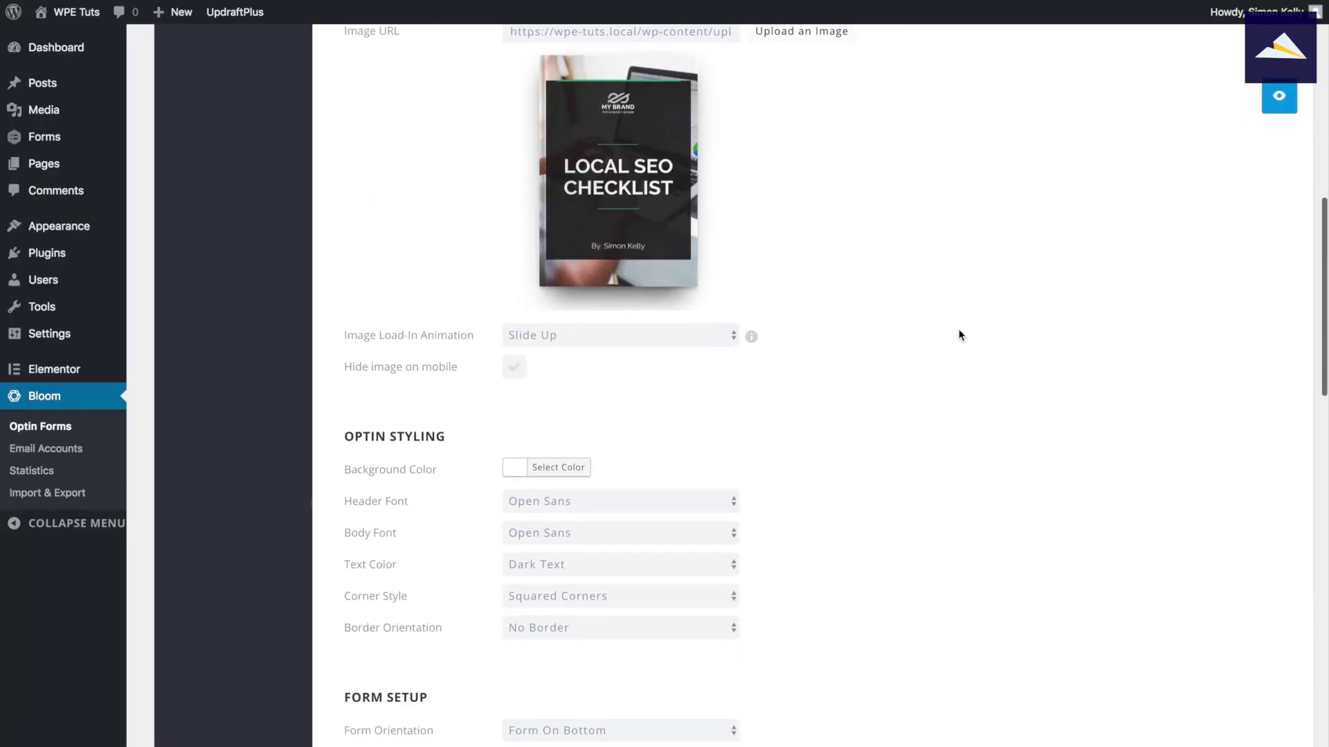
{"action": "scroll", "coordinate": [958, 330], "scroll_direction": "down", "scroll_amount": 4}
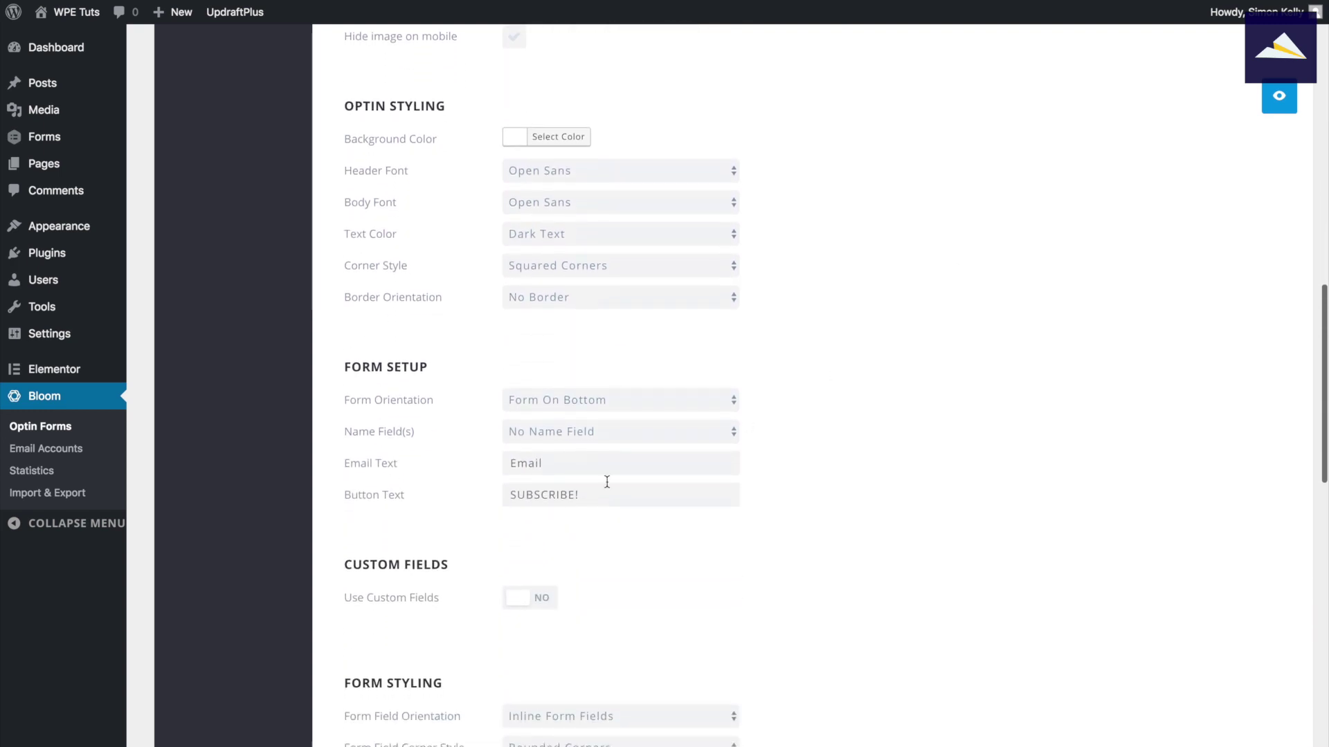
{"action": "triple_click", "coordinate": [581, 483]}
{"action": "type", "text": "DOW"}
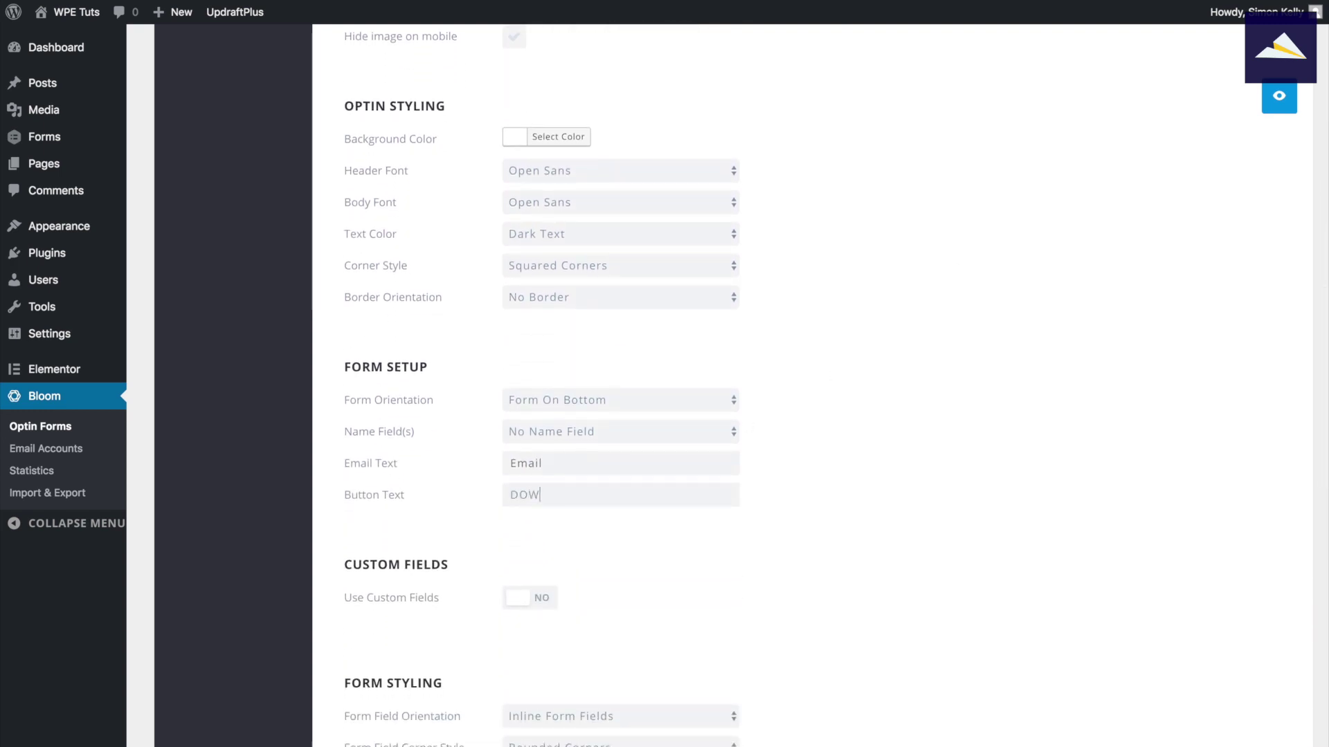
{"action": "type", "text": "NLOAD"}
Set the form's button color to the black preset swatch.
{"action": "scroll", "coordinate": [782, 426], "scroll_direction": "down", "scroll_amount": 5}
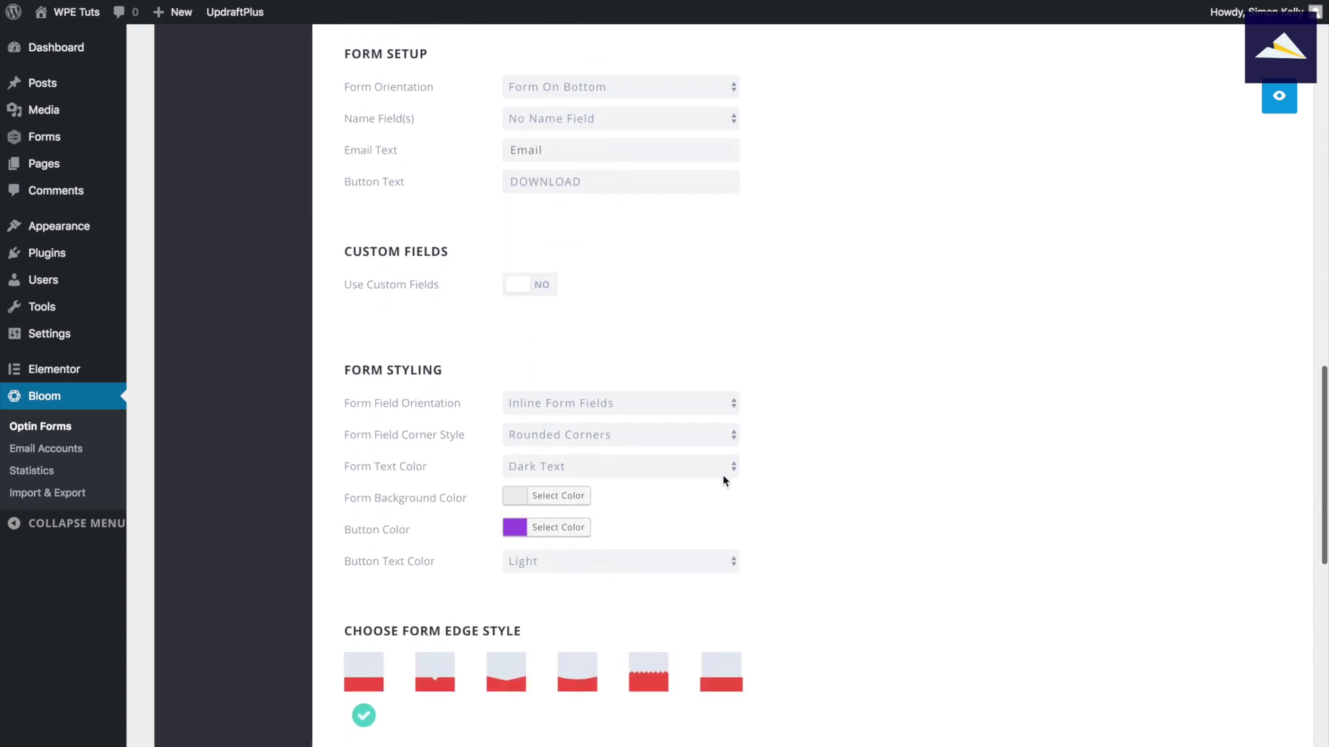
{"action": "left_click", "coordinate": [558, 527]}
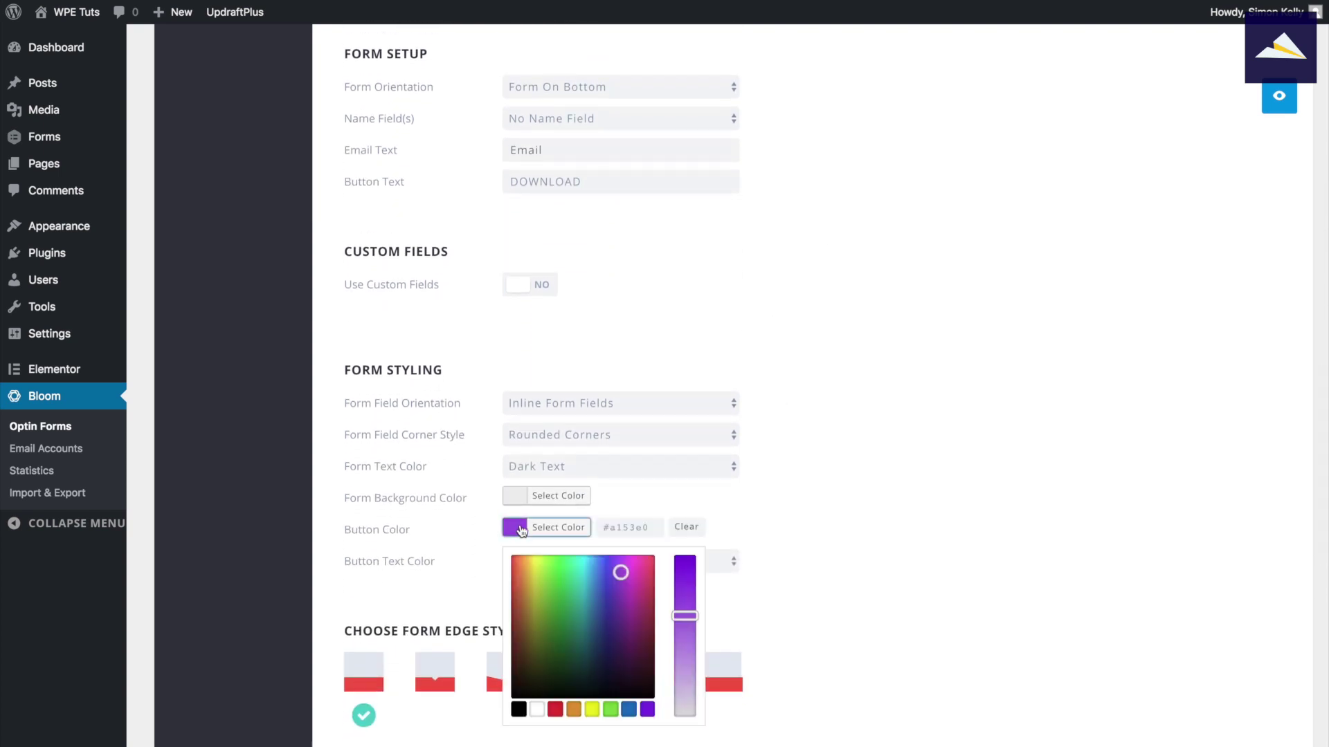
{"action": "left_click", "coordinate": [518, 711]}
{"action": "left_click", "coordinate": [861, 479]}
Set the optin's success message text to "Thanks! Your download is heading your way!".
{"action": "scroll", "coordinate": [854, 457], "scroll_direction": "down", "scroll_amount": 3}
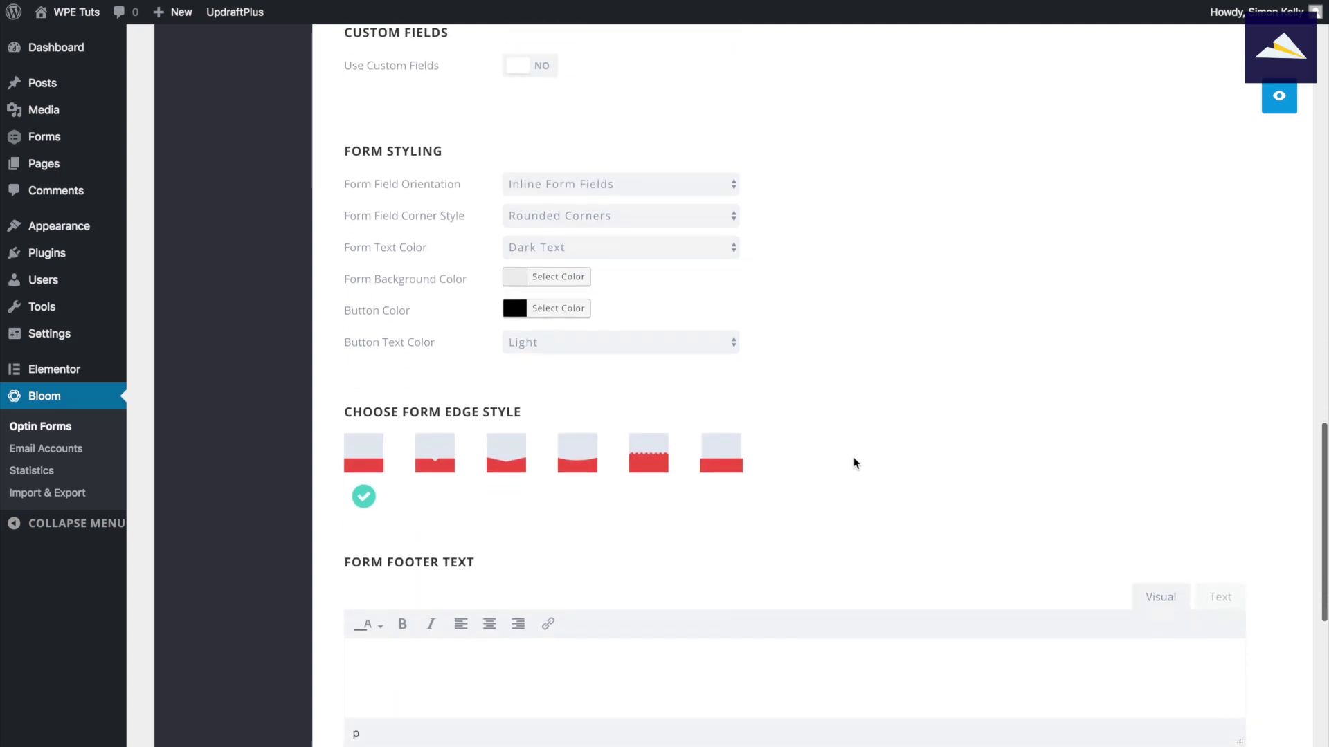
{"action": "scroll", "coordinate": [853, 457], "scroll_direction": "down", "scroll_amount": 2}
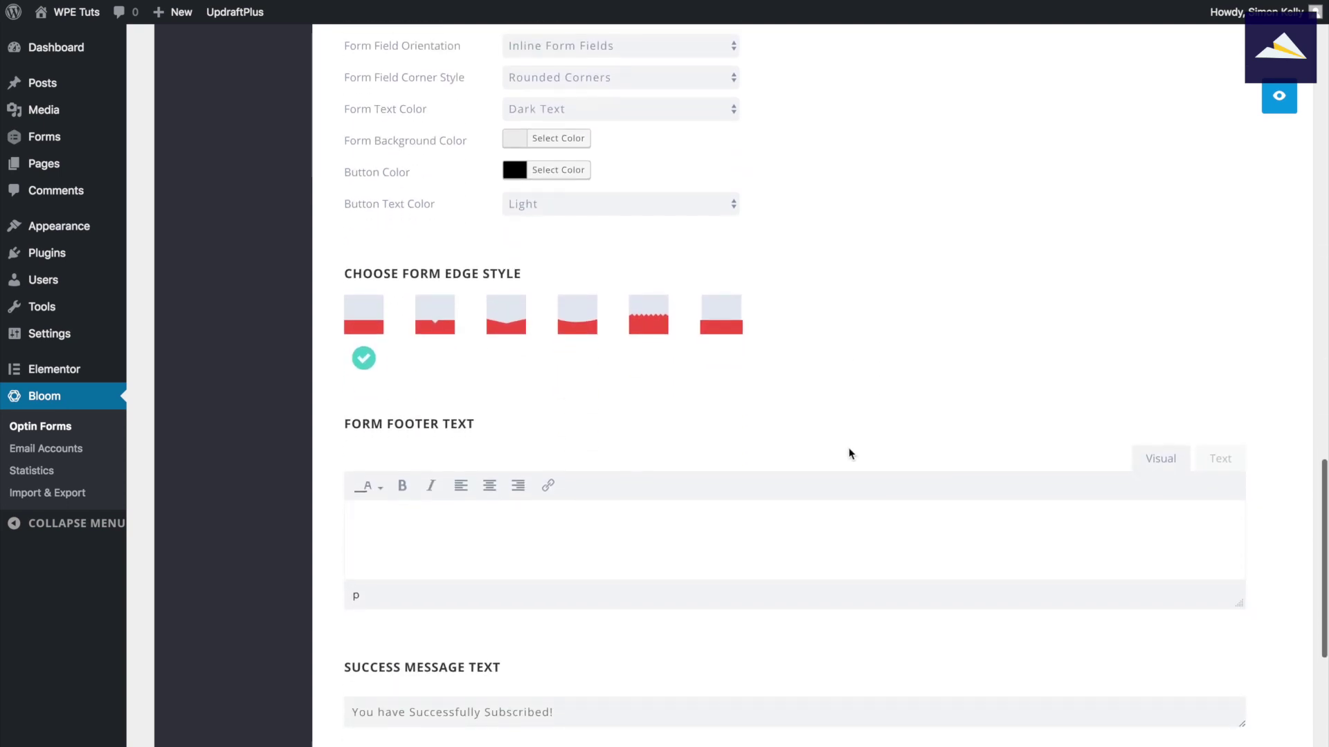
{"action": "scroll", "coordinate": [828, 381], "scroll_direction": "down", "scroll_amount": 3}
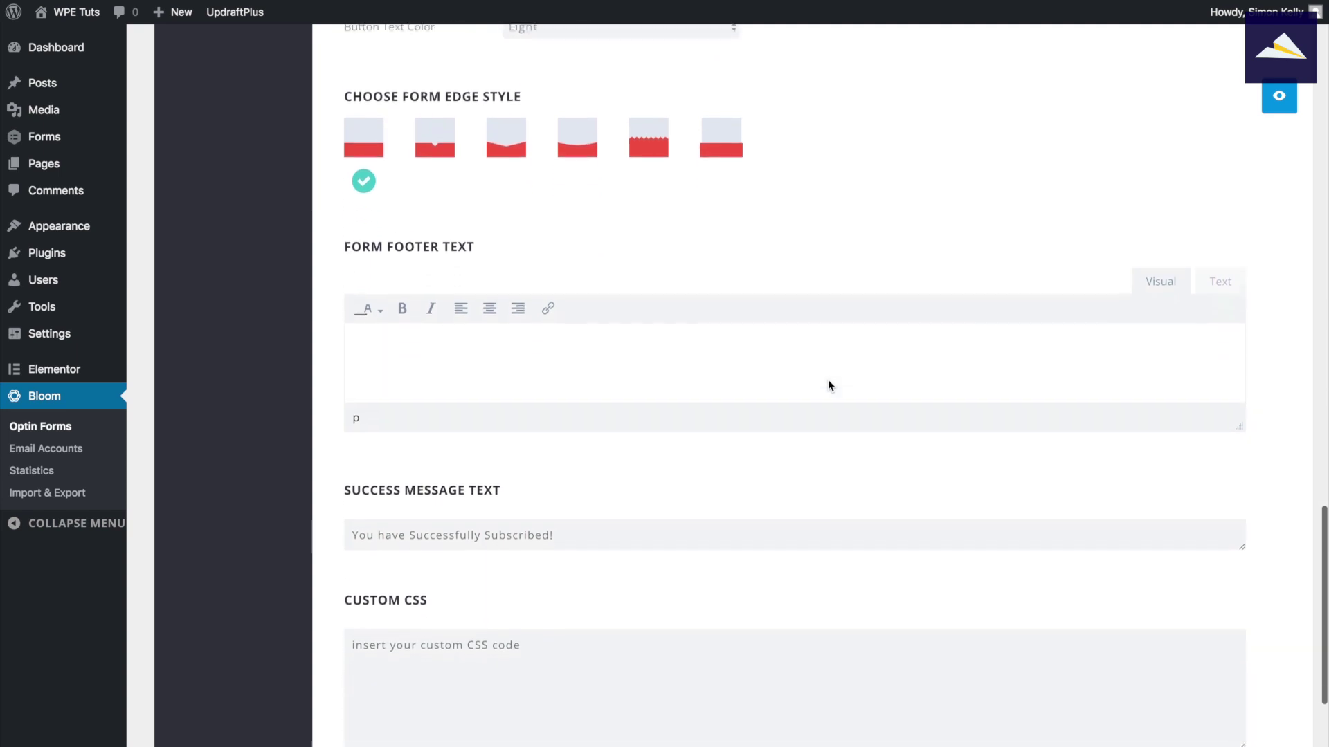
{"action": "left_click", "coordinate": [572, 527]}
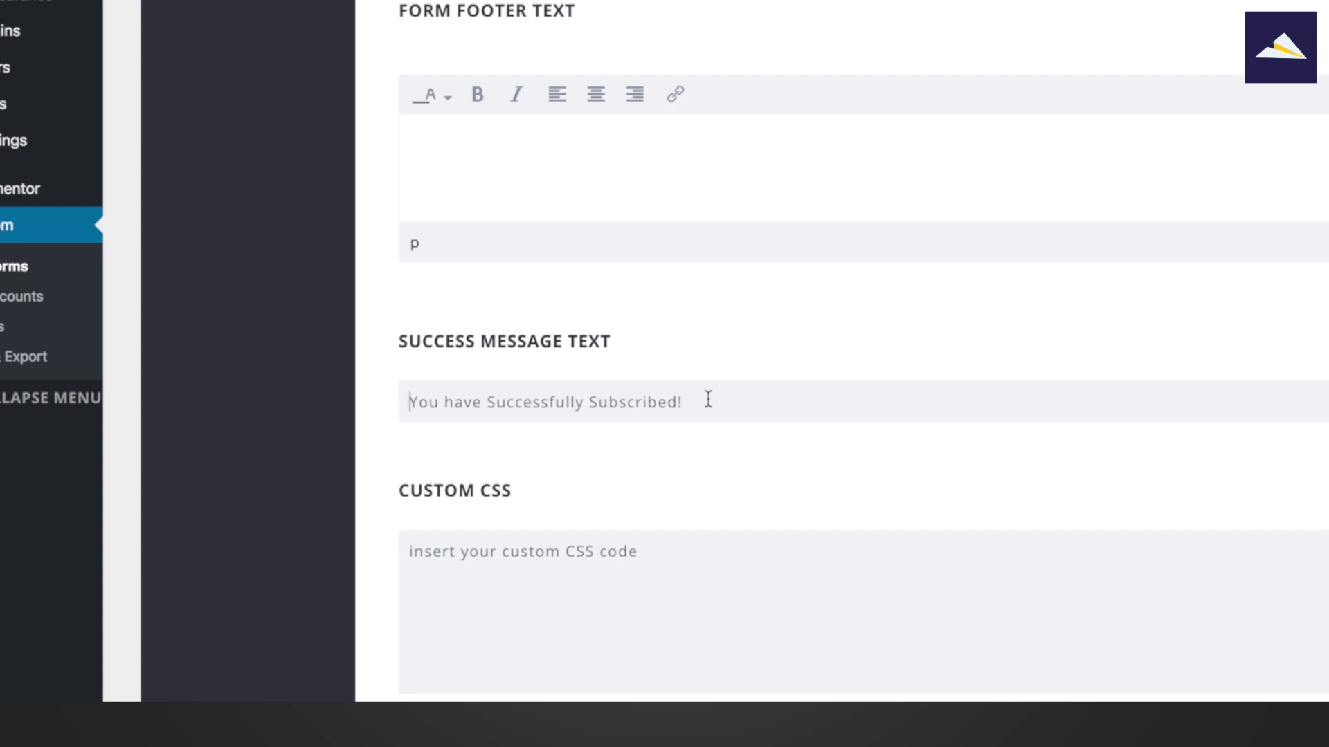
{"action": "type", "text": "Tha"}
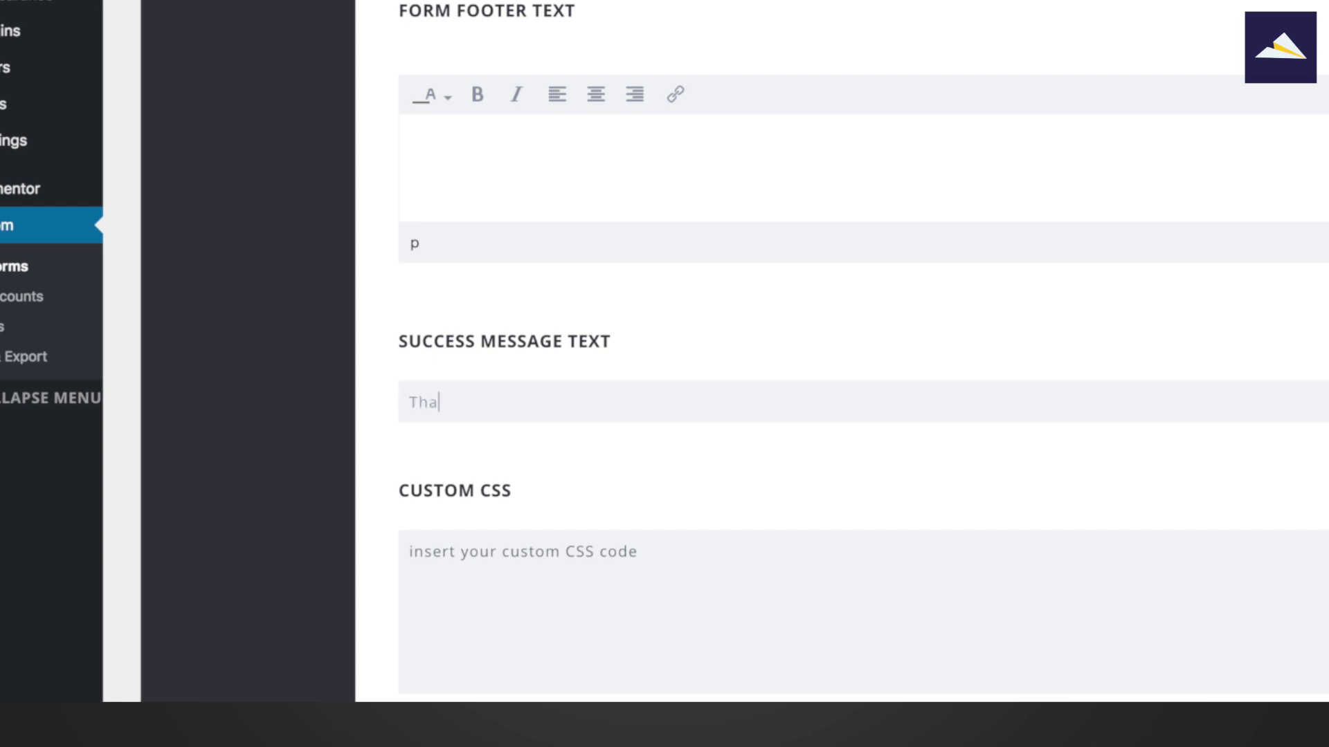
{"action": "type", "text": "nks! Your download"}
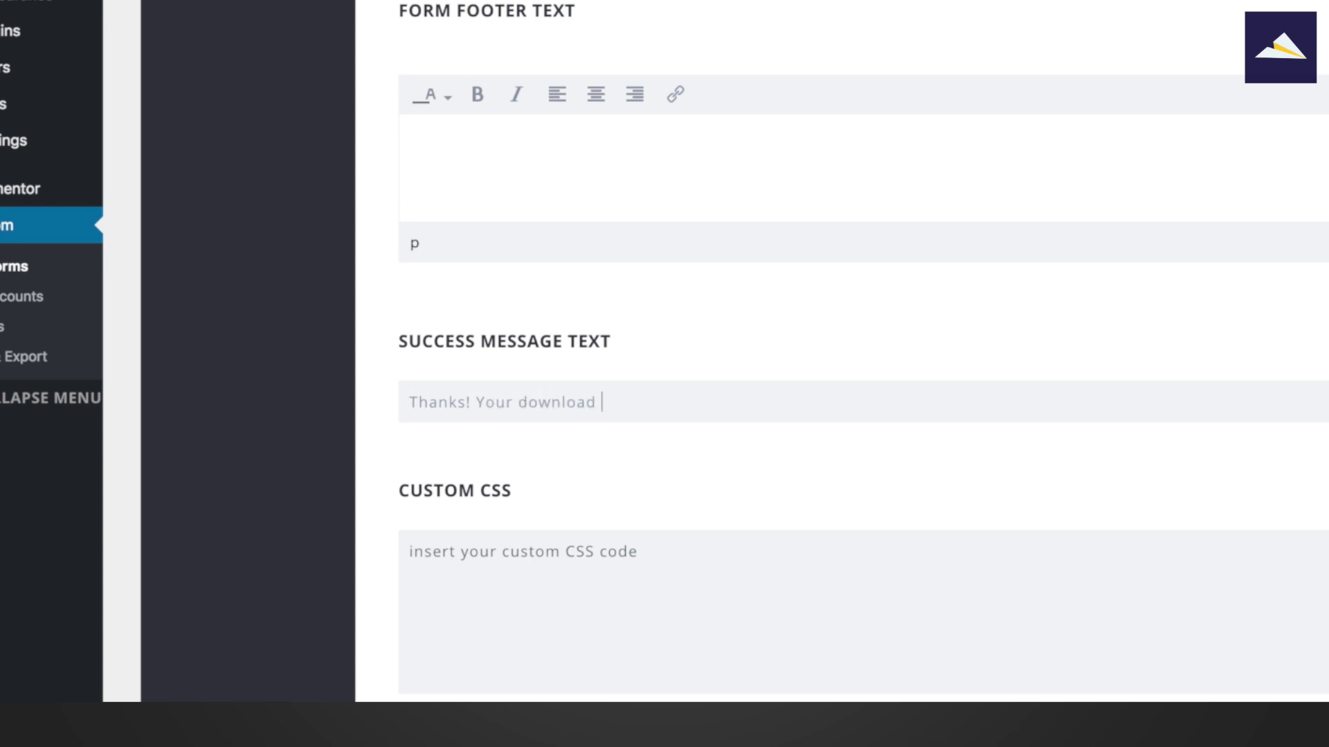
{"action": "type", "text": " is heading your way!"}
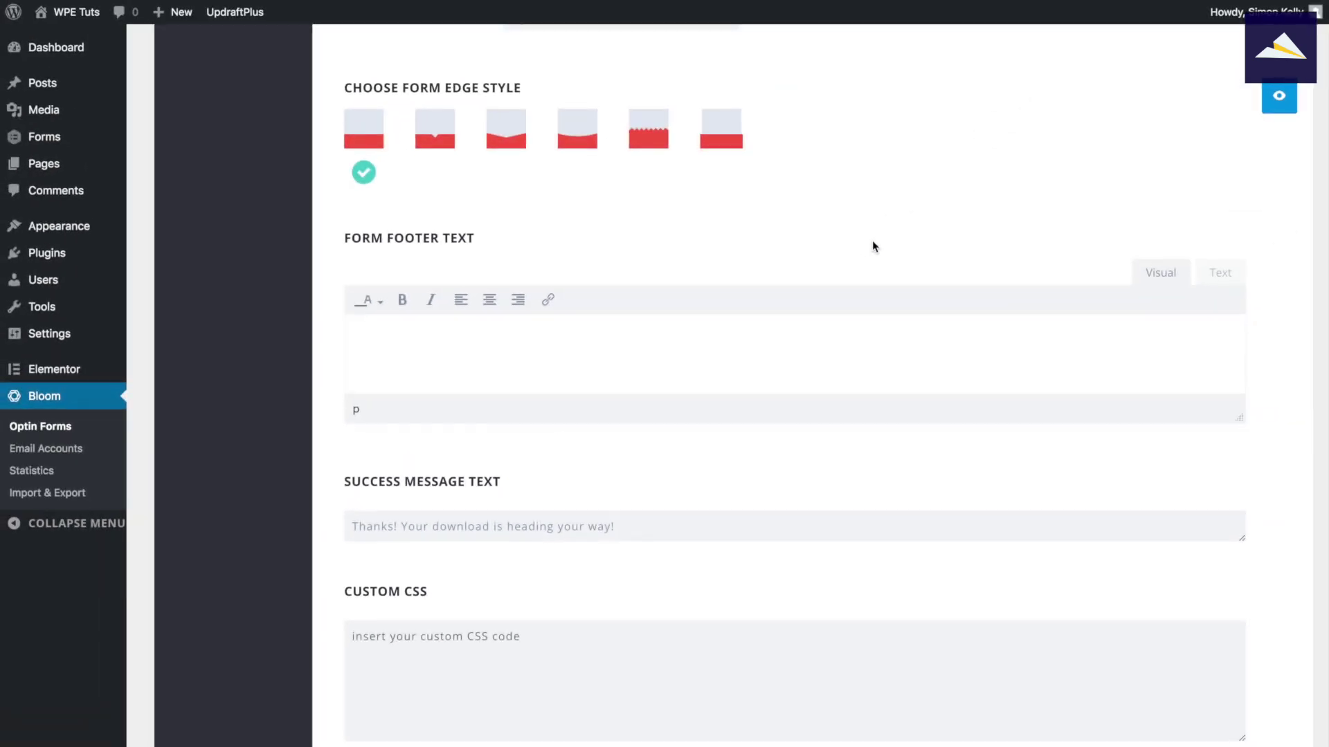
Preview the designed optin pop-up and close the preview.
{"action": "scroll", "coordinate": [940, 207], "scroll_direction": "up", "scroll_amount": 20}
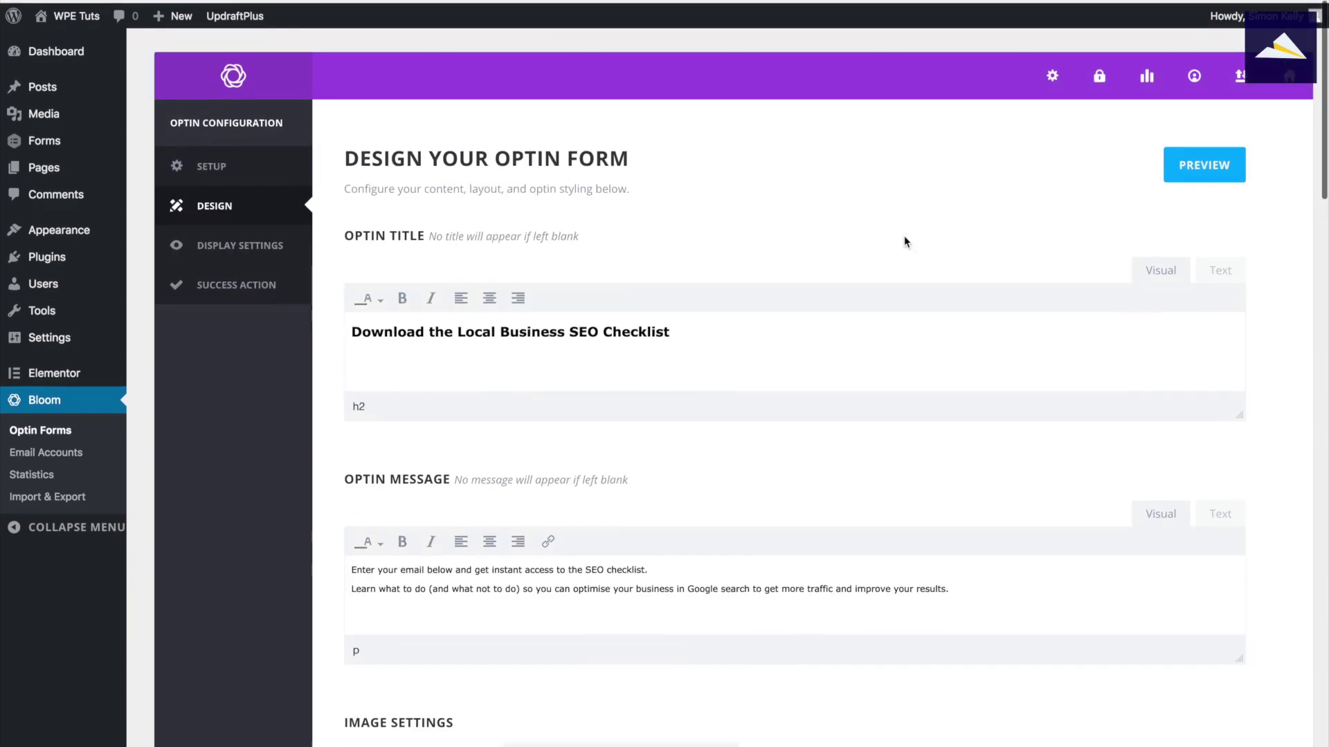
{"action": "left_click", "coordinate": [1201, 168]}
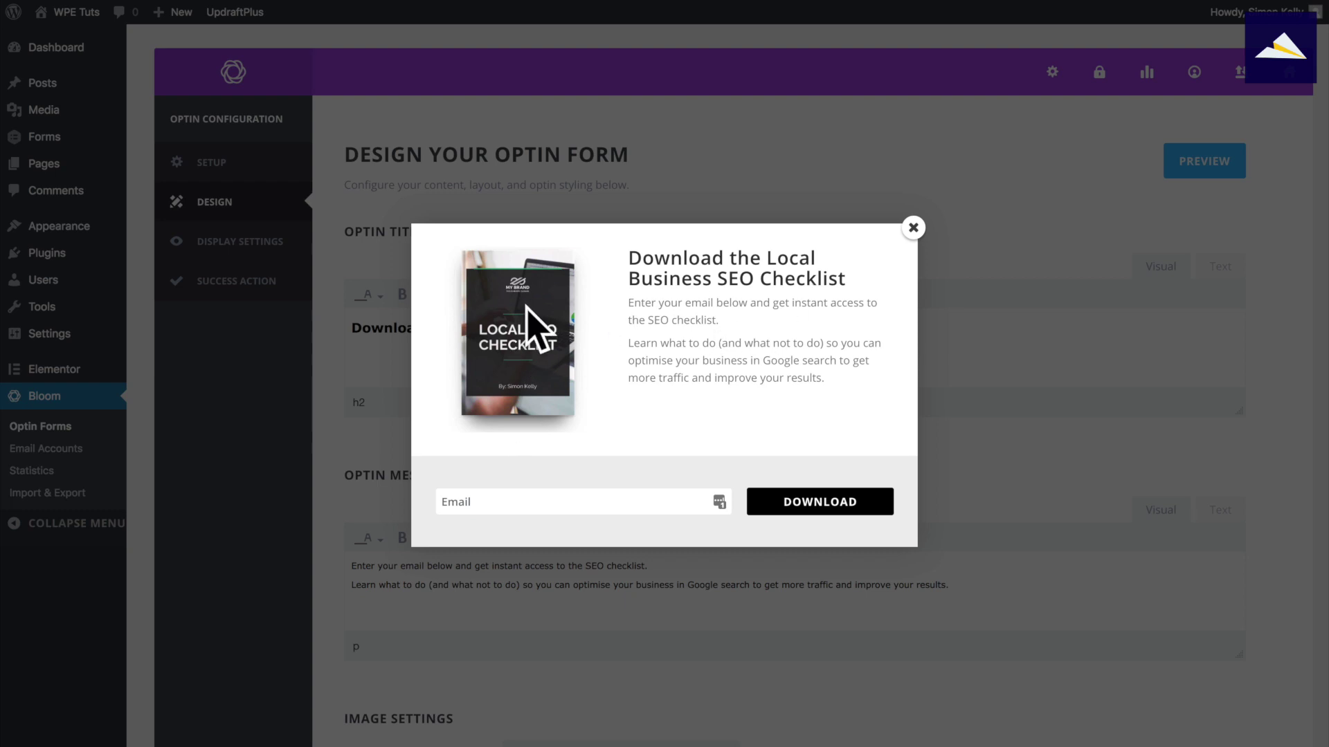
{"action": "left_click", "coordinate": [912, 228]}
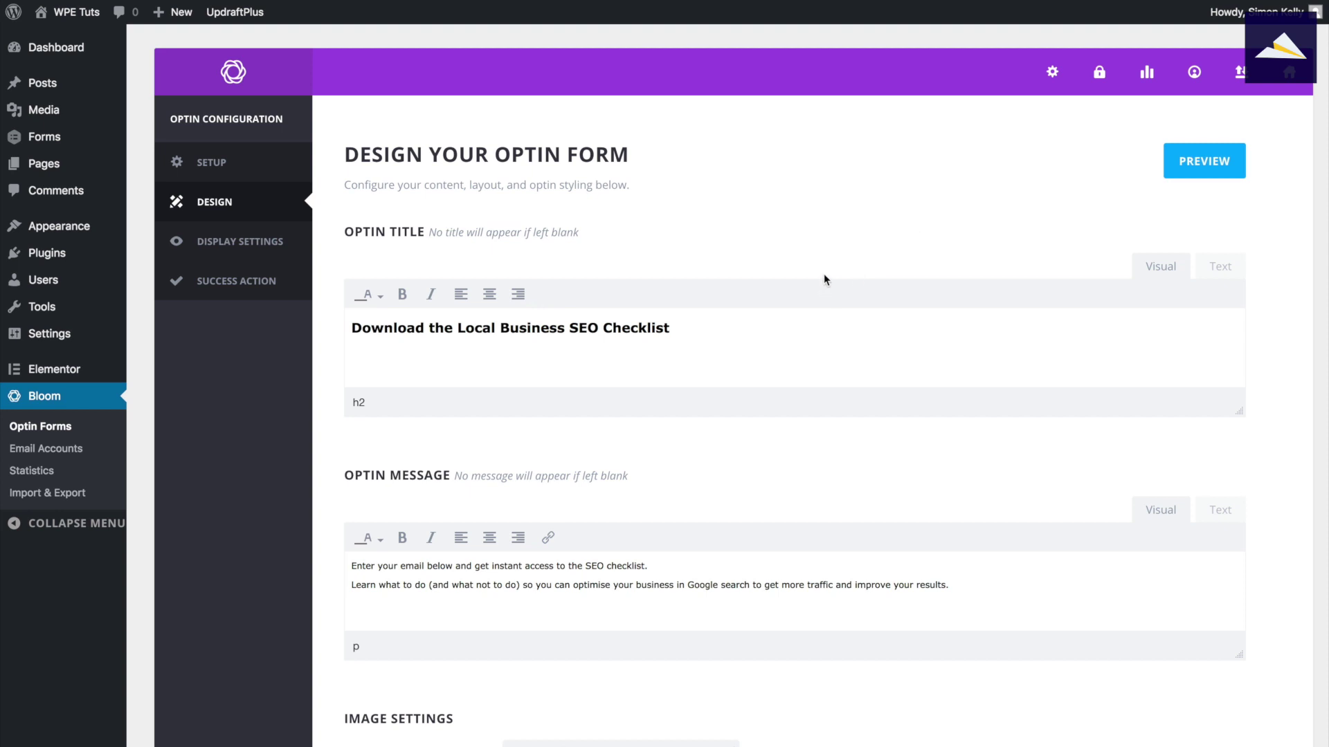
Continue to the display settings and disable the Trigger After Time Delay and Trigger At The Bottom of Post options.
{"action": "scroll", "coordinate": [762, 306], "scroll_direction": "down", "scroll_amount": 20}
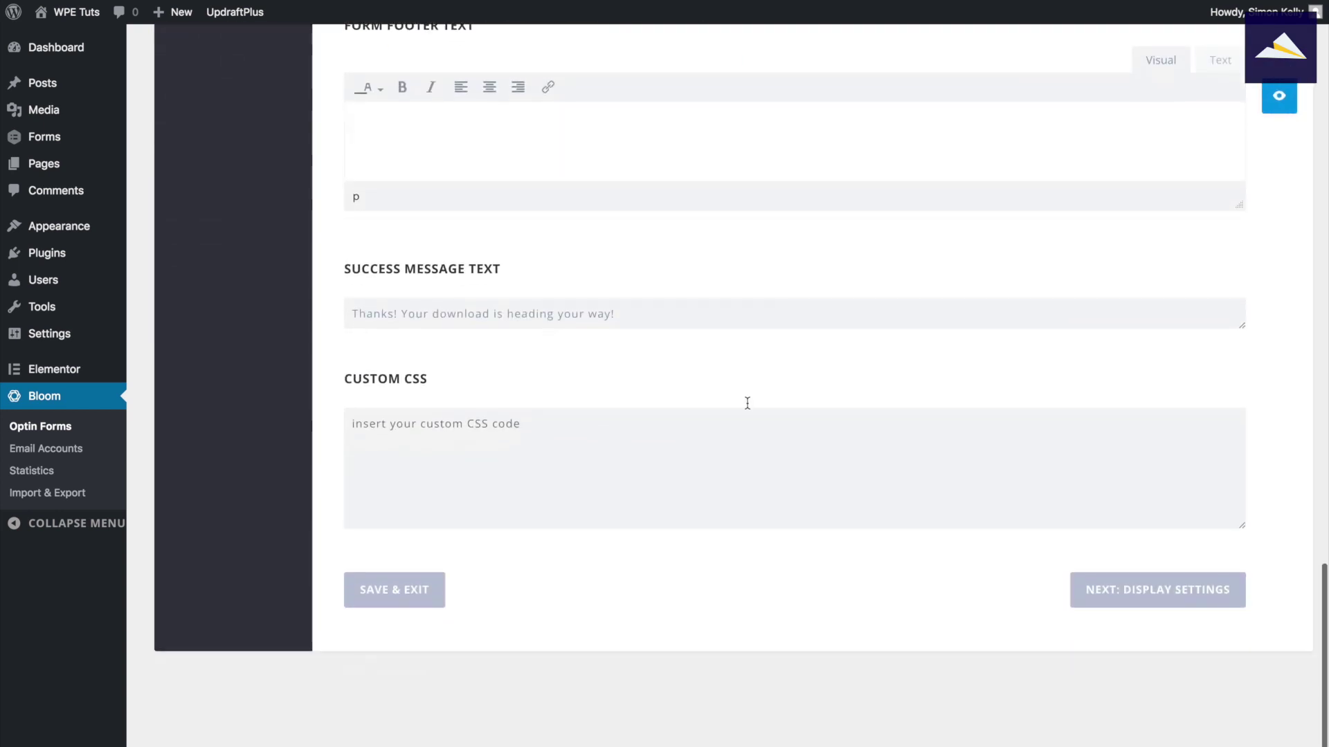
{"action": "left_click", "coordinate": [1153, 592]}
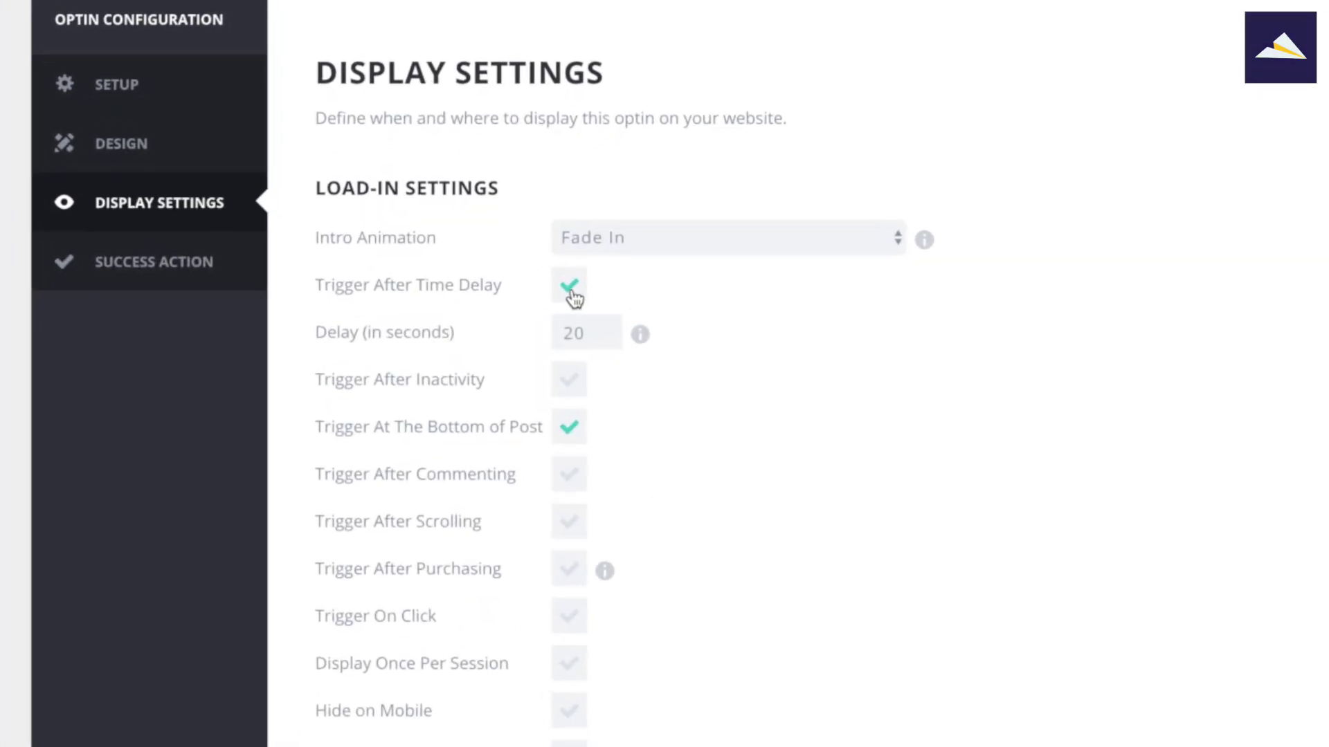
{"action": "left_click", "coordinate": [571, 296]}
{"action": "left_click", "coordinate": [570, 382]}
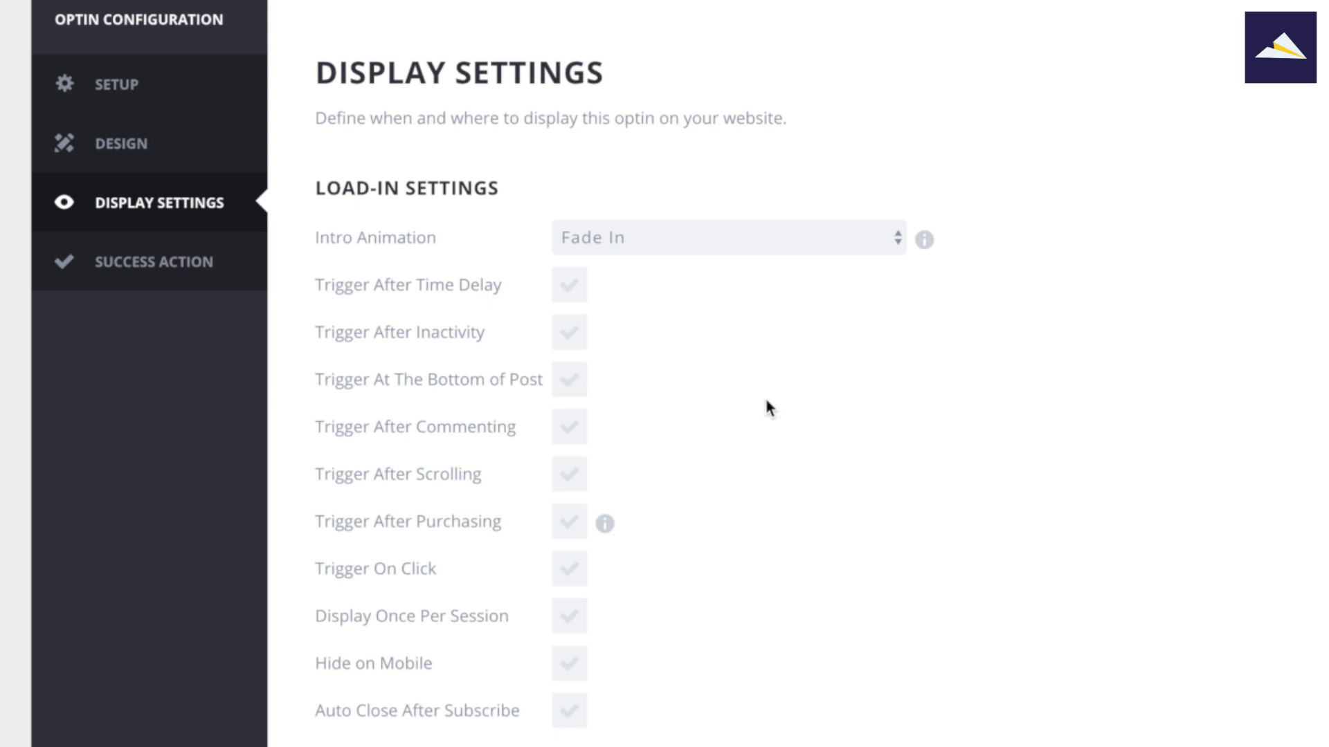
Enable Trigger On Click and set its CSS selector to .popup-seo-checklist.
{"action": "scroll", "coordinate": [768, 408], "scroll_direction": "down", "scroll_amount": 3}
{"action": "left_click", "coordinate": [557, 359]}
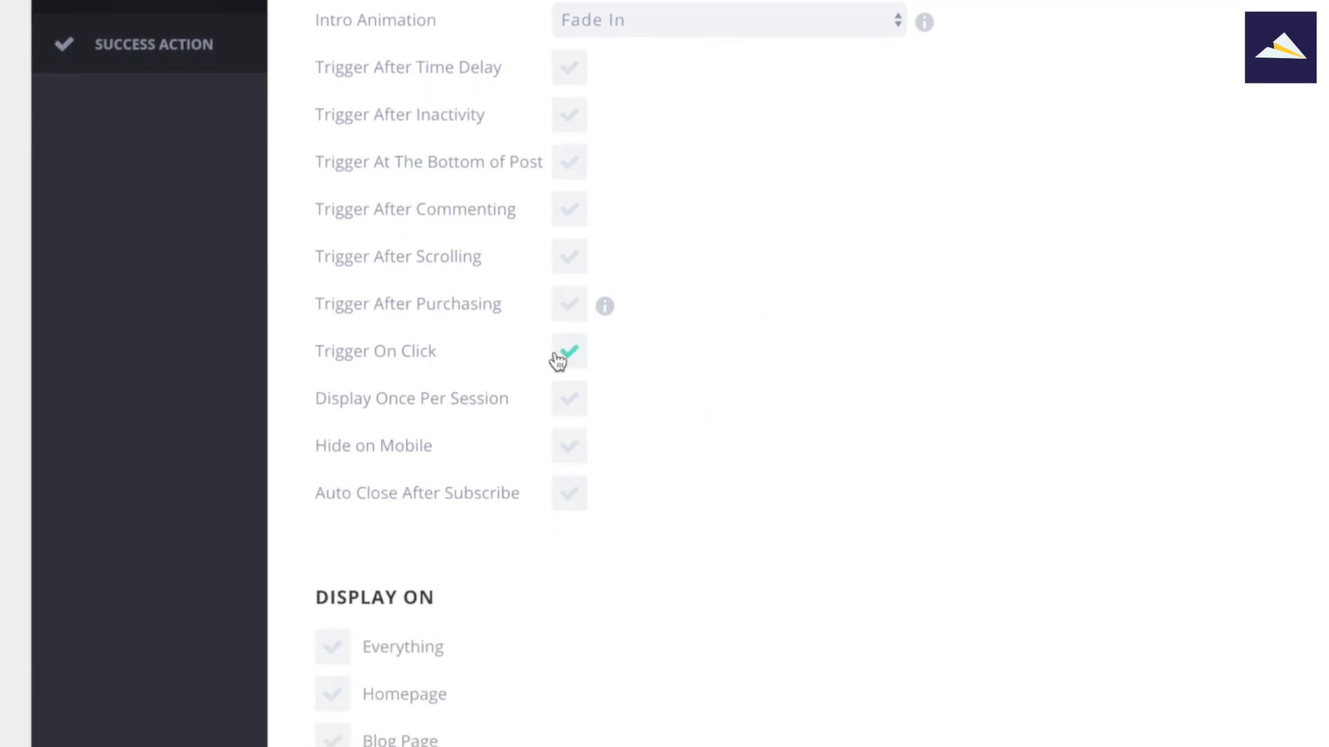
{"action": "left_click", "coordinate": [756, 404]}
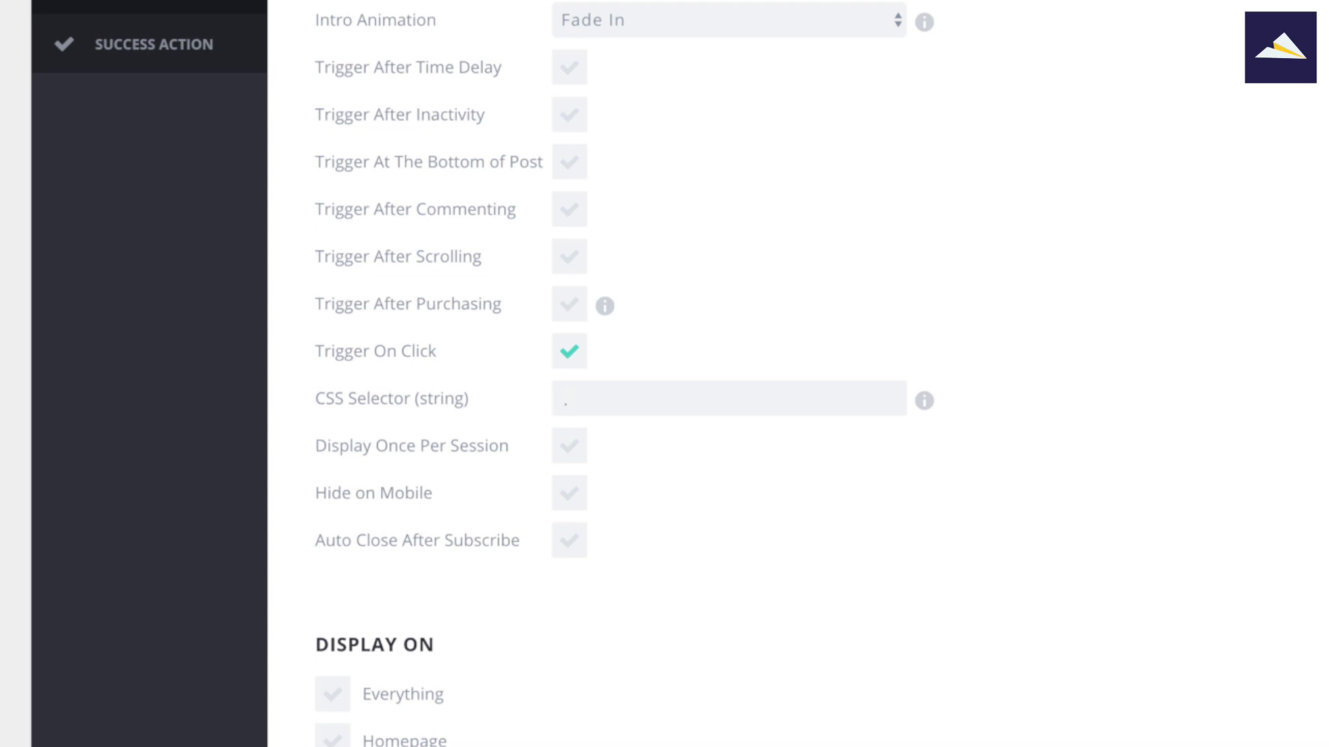
{"action": "type", "text": "popup-seo-check"}
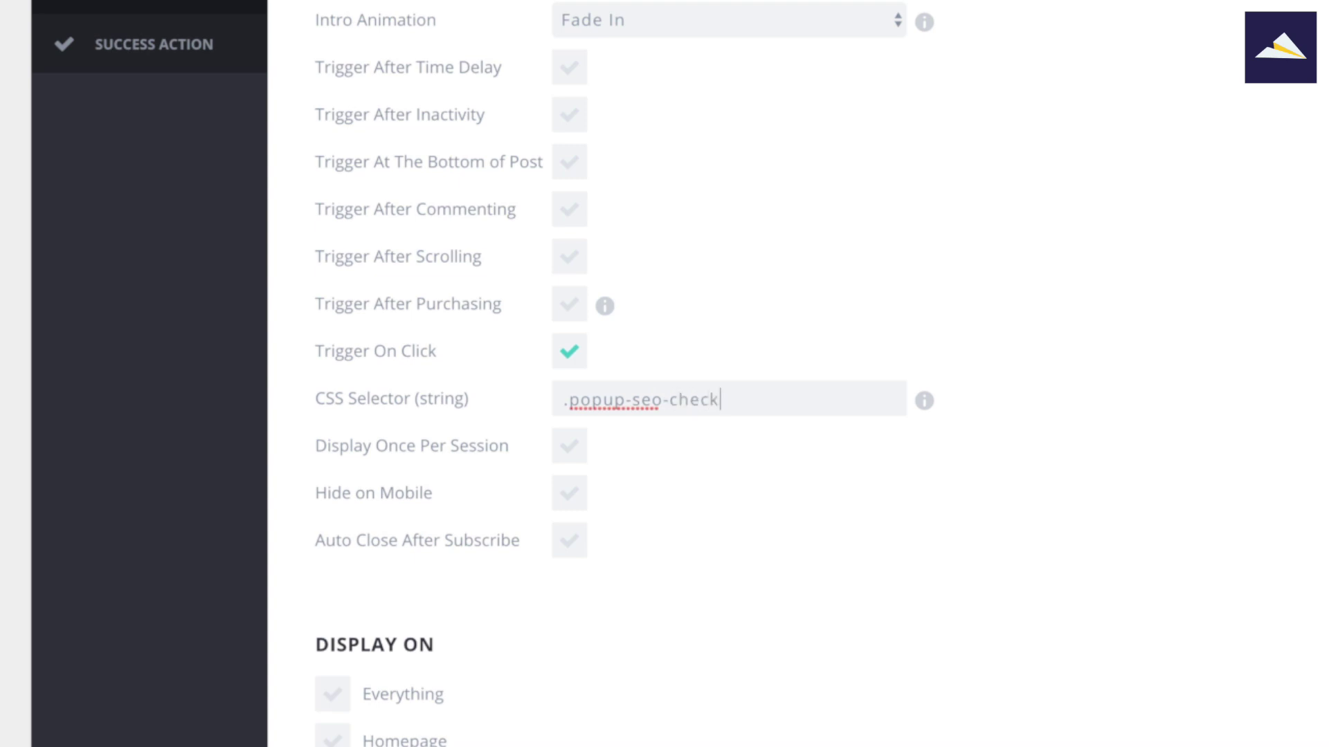
{"action": "type", "text": "list-"}
{"action": "key", "text": "BackSpace"}
Set the optin to display on Everything.
{"action": "scroll", "coordinate": [1051, 474], "scroll_direction": "down", "scroll_amount": 2}
{"action": "left_click", "coordinate": [333, 530]}
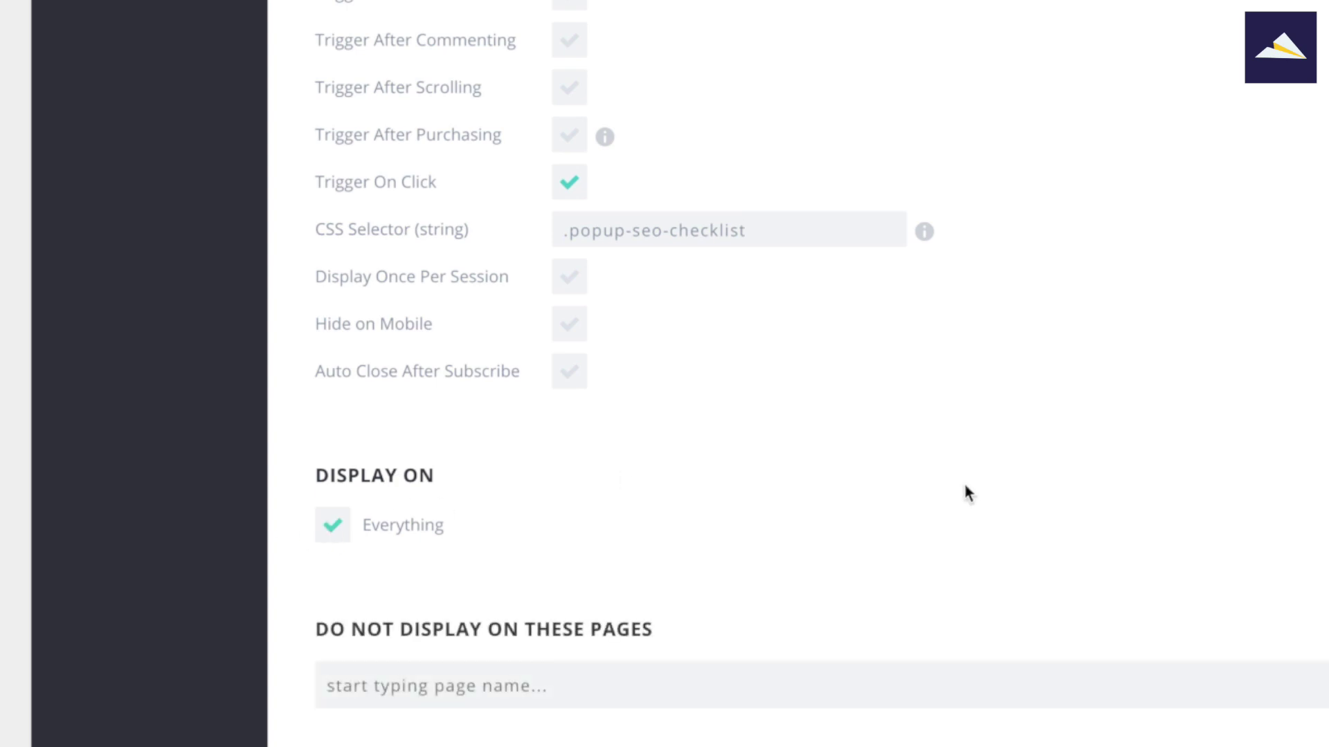
{"action": "left_click_drag", "start_coordinate": [748, 232], "coordinate": [580, 231]}
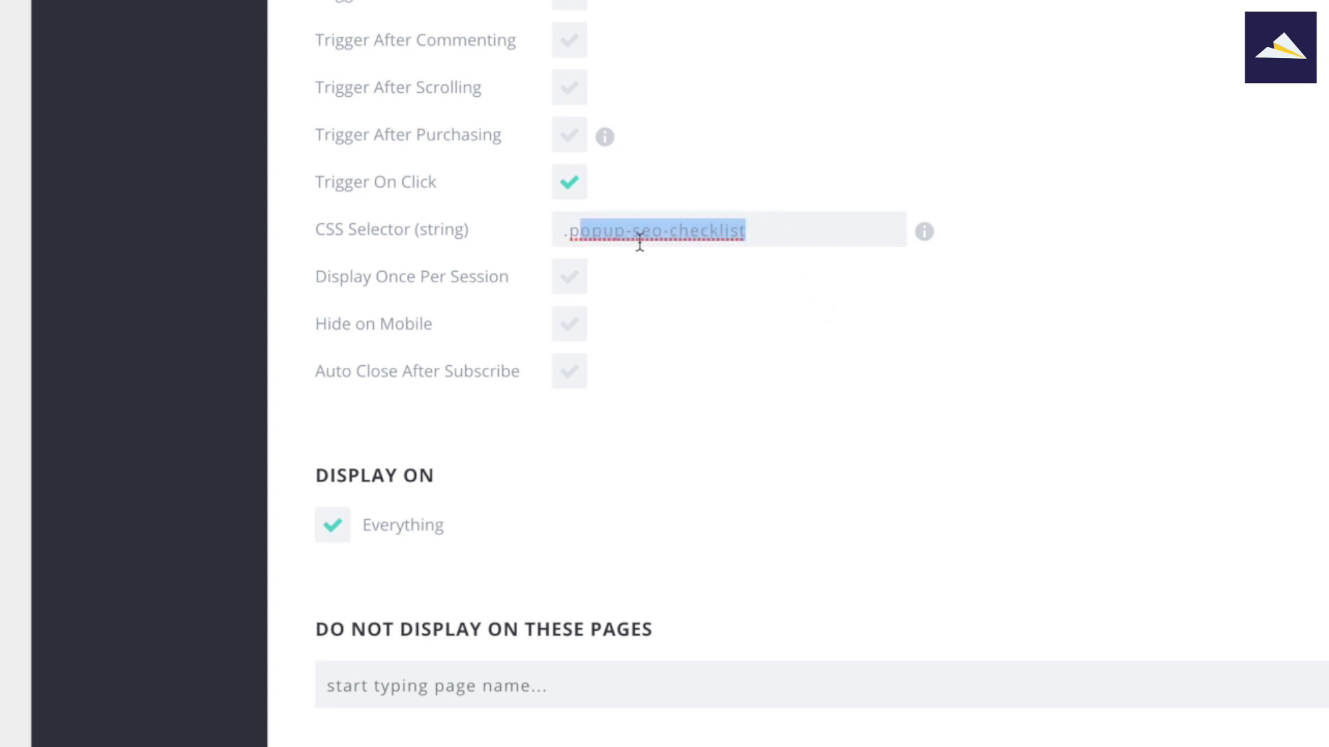
{"action": "left_click", "coordinate": [936, 443]}
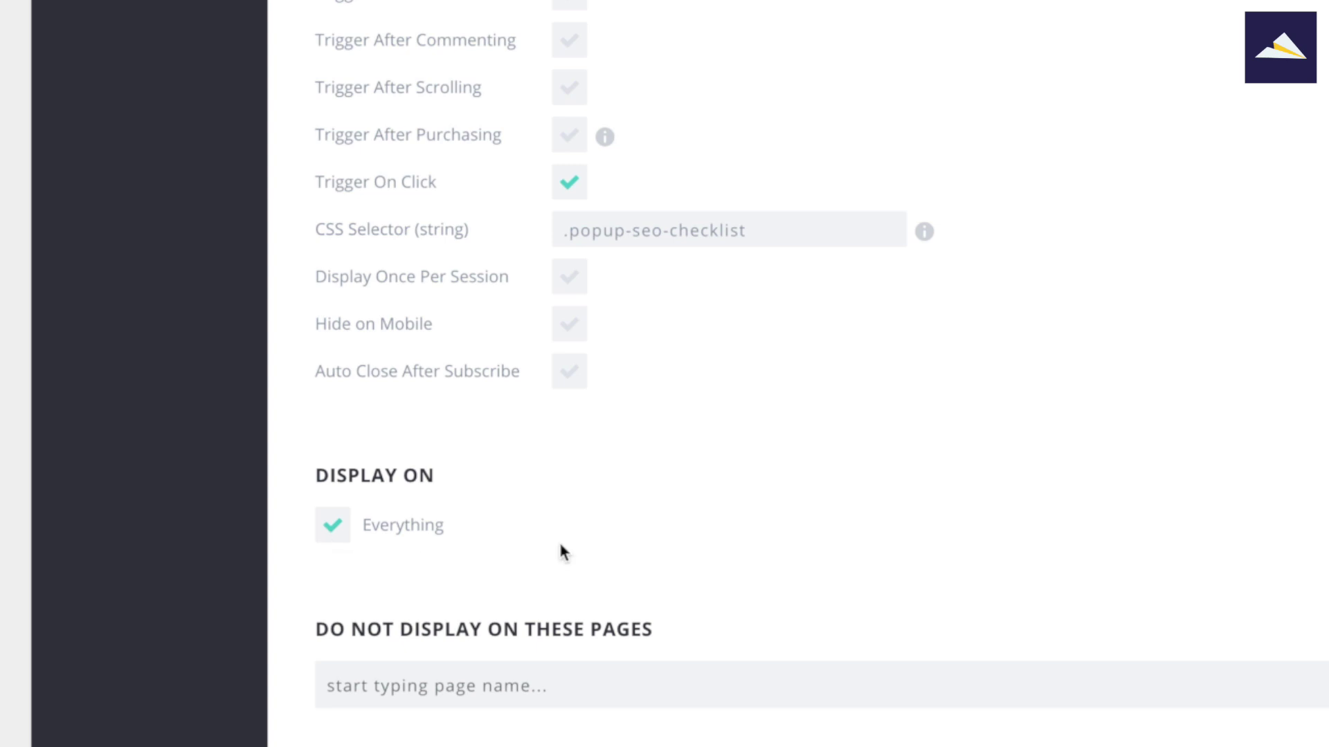
Continue to the success action settings, then save and exit the optin.
{"action": "scroll", "coordinate": [930, 473], "scroll_direction": "up", "scroll_amount": 2}
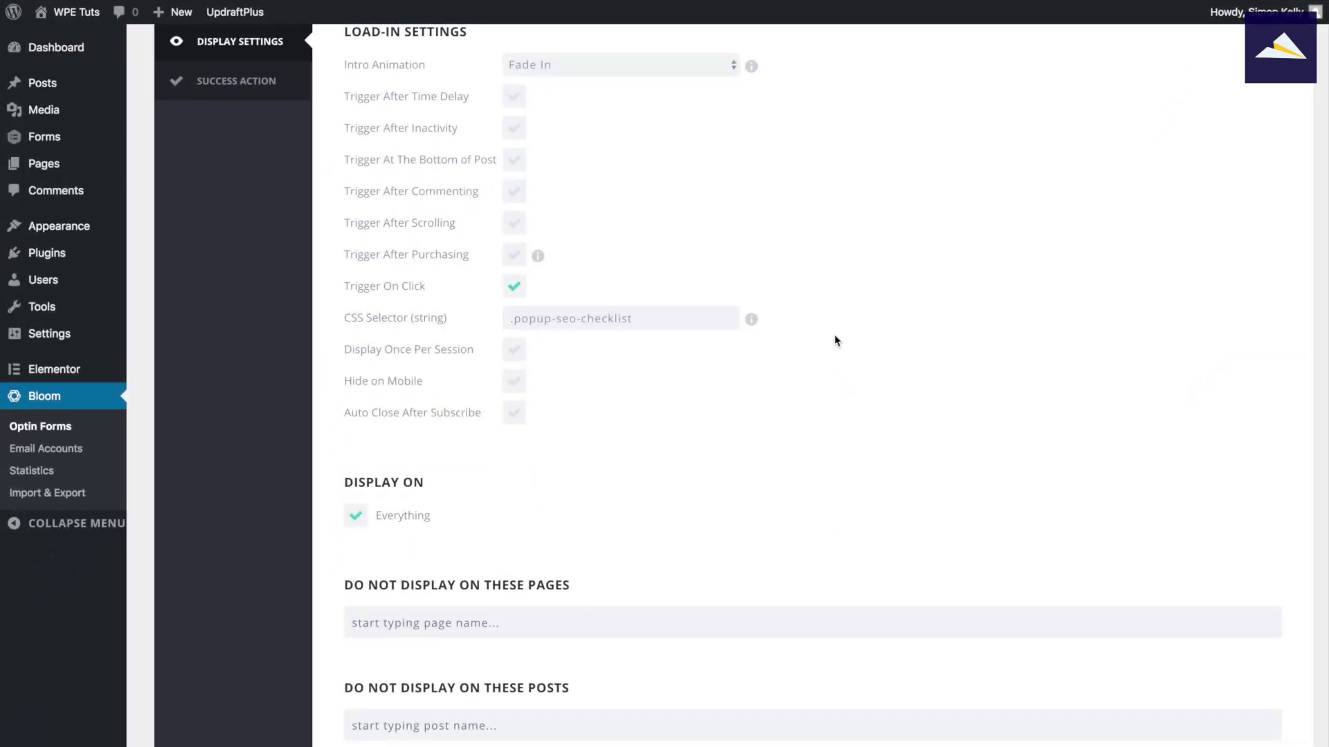
{"action": "scroll", "coordinate": [833, 334], "scroll_direction": "down", "scroll_amount": 5}
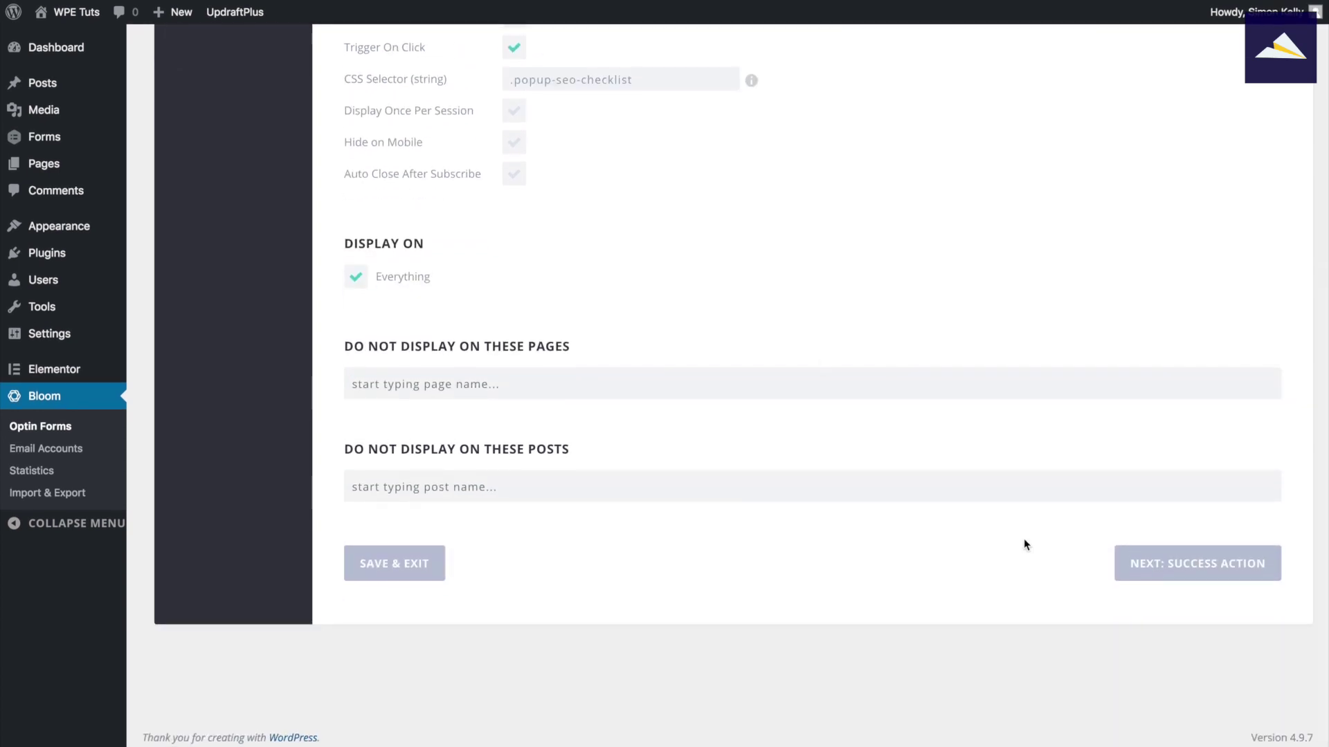
{"action": "left_click", "coordinate": [1168, 566]}
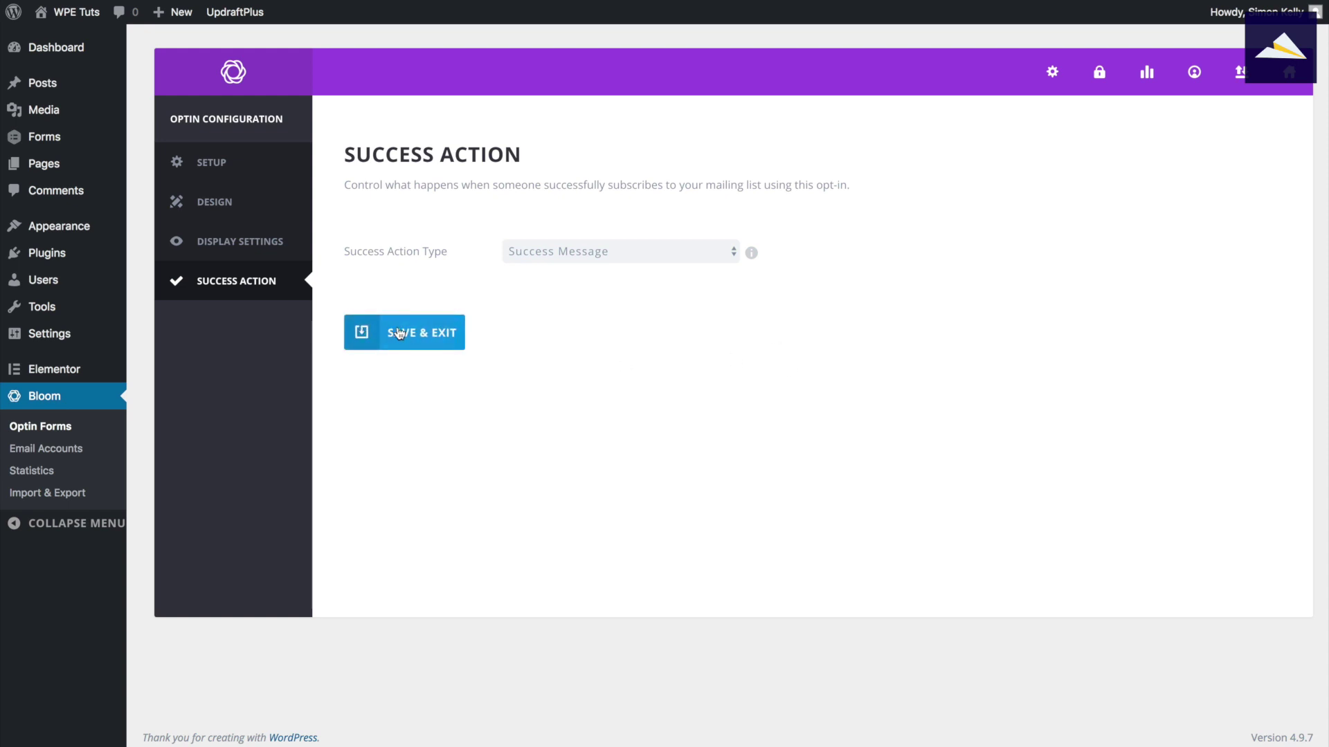
{"action": "left_click", "coordinate": [413, 335]}
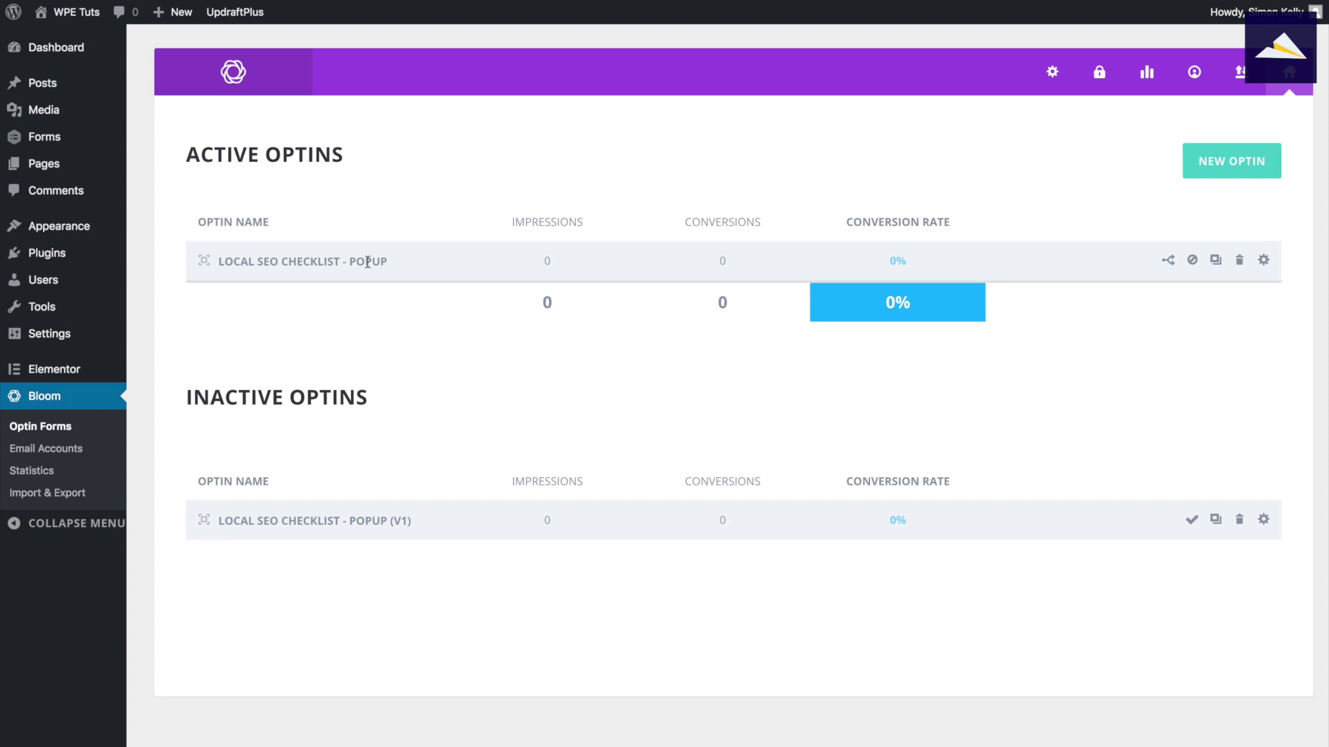
Reopen the Local SEO Checklist - Popup optin and check the click-trigger CSS selector in its display settings.
{"action": "left_click", "coordinate": [1263, 260]}
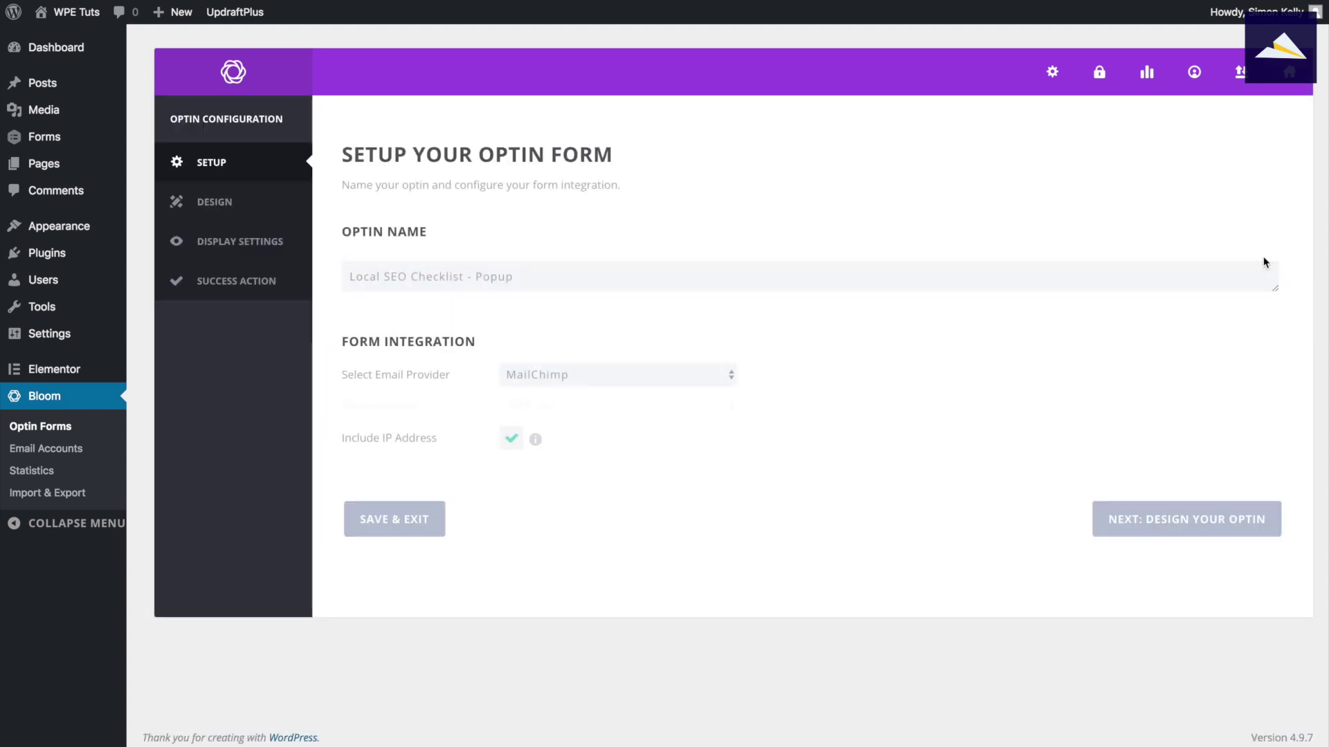
{"action": "left_click", "coordinate": [240, 243]}
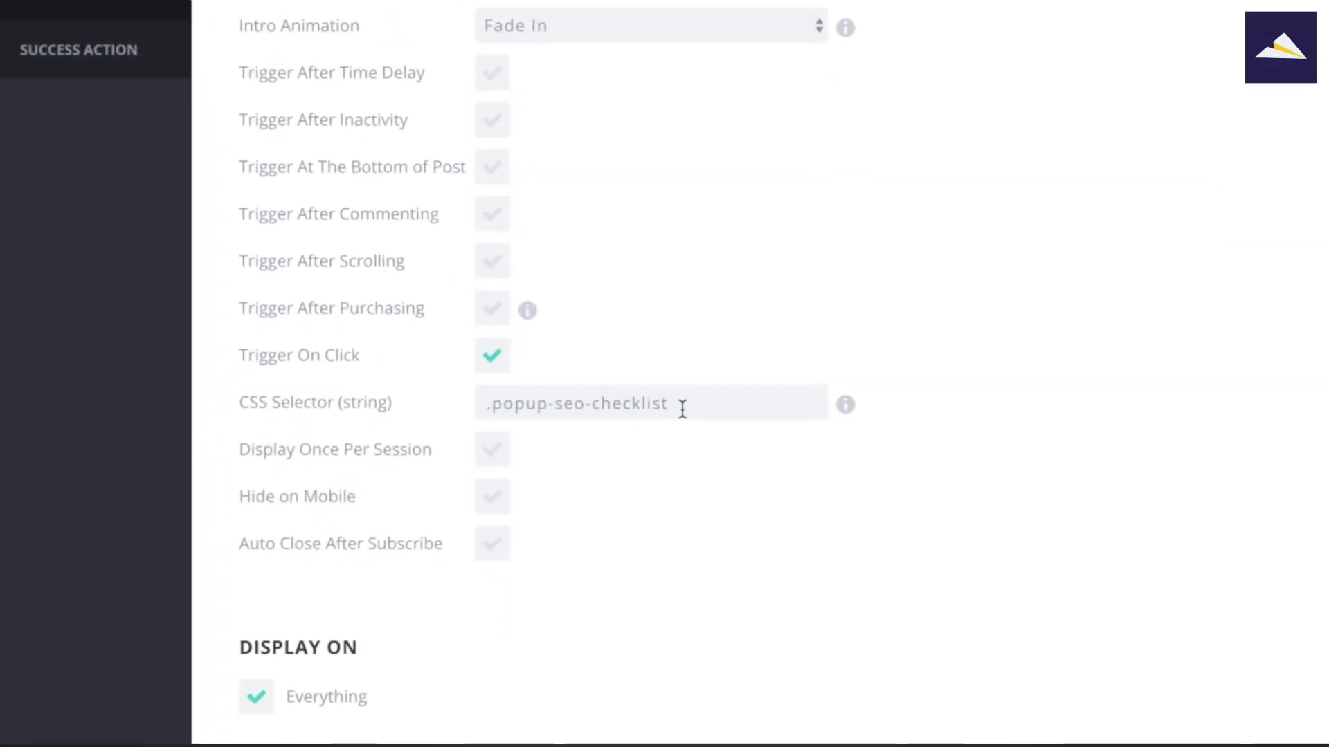
{"action": "left_click_drag", "start_coordinate": [640, 520], "coordinate": [578, 517]}
{"action": "left_click_drag", "start_coordinate": [588, 401], "coordinate": [492, 401]}
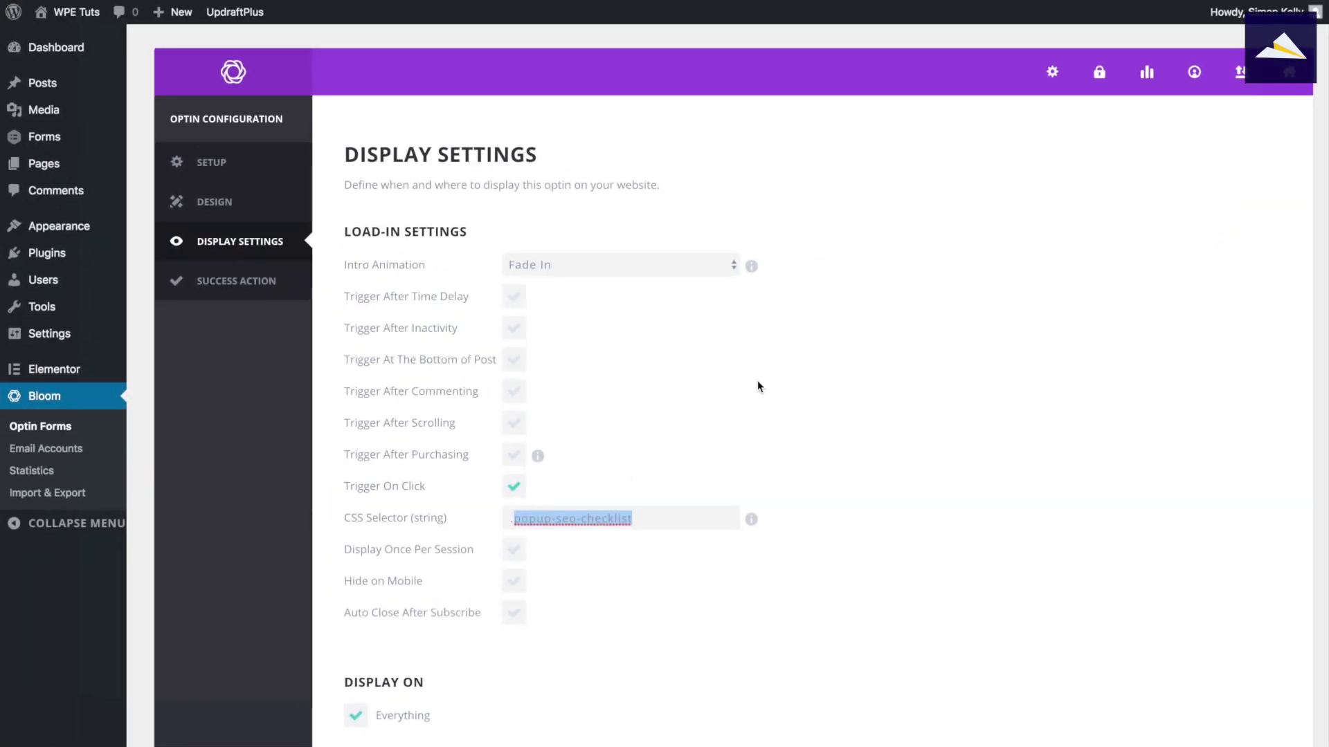
{"action": "left_click", "coordinate": [795, 385]}
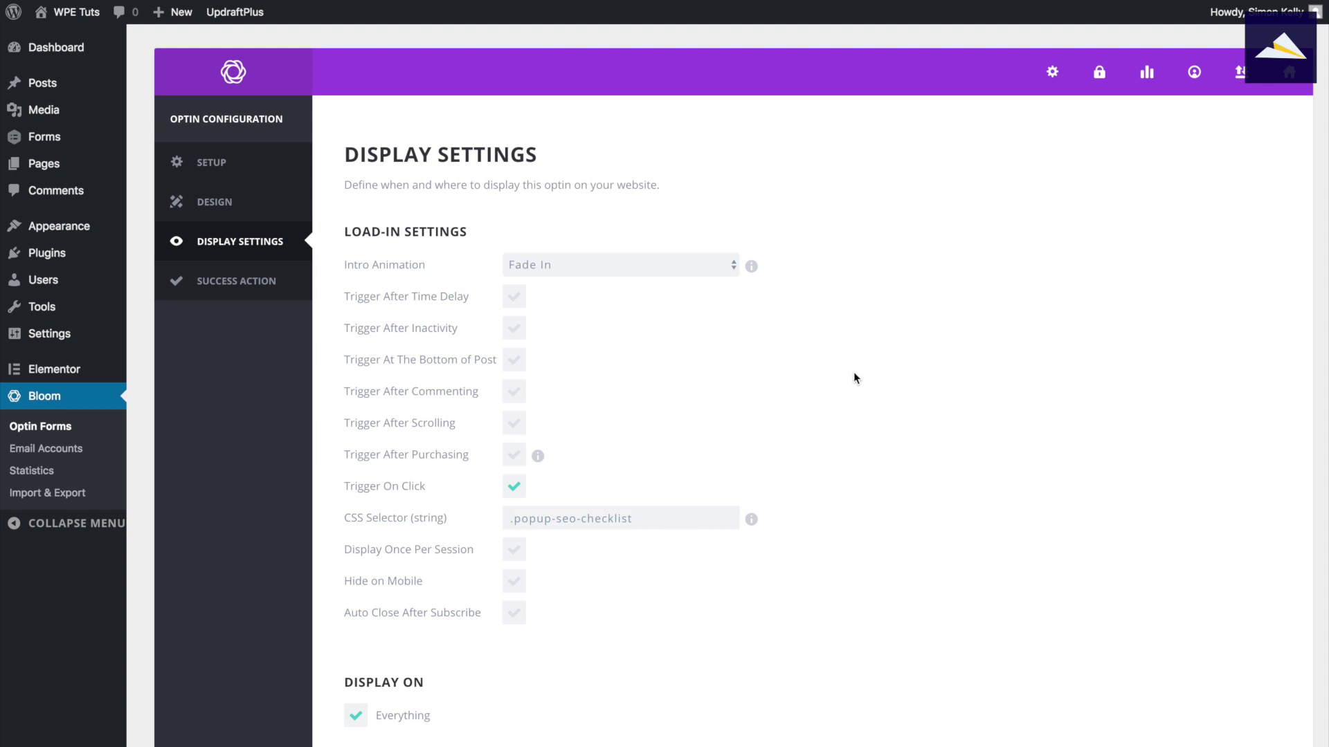
Save the reopened optin and return to the list of optins.
{"action": "scroll", "coordinate": [1035, 602], "scroll_direction": "down", "scroll_amount": 5}
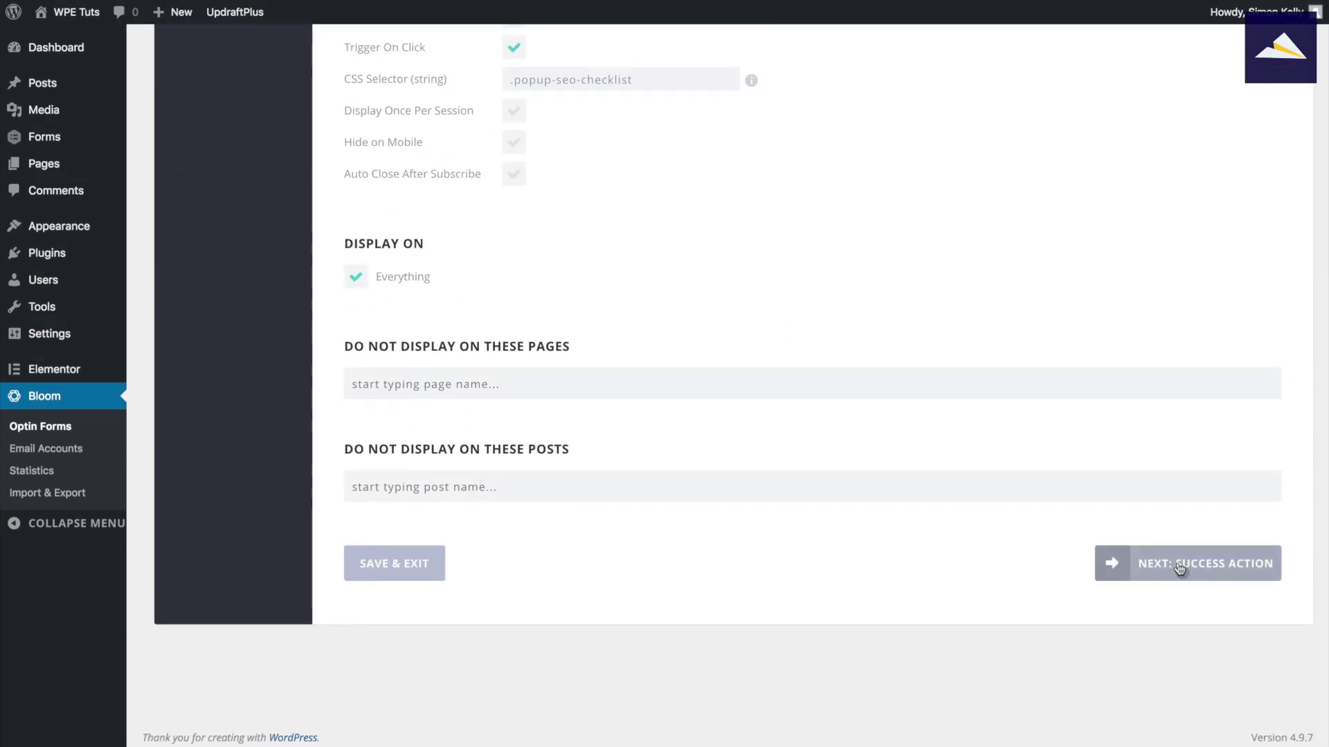
{"action": "left_click", "coordinate": [1181, 567]}
{"action": "left_click", "coordinate": [426, 330]}
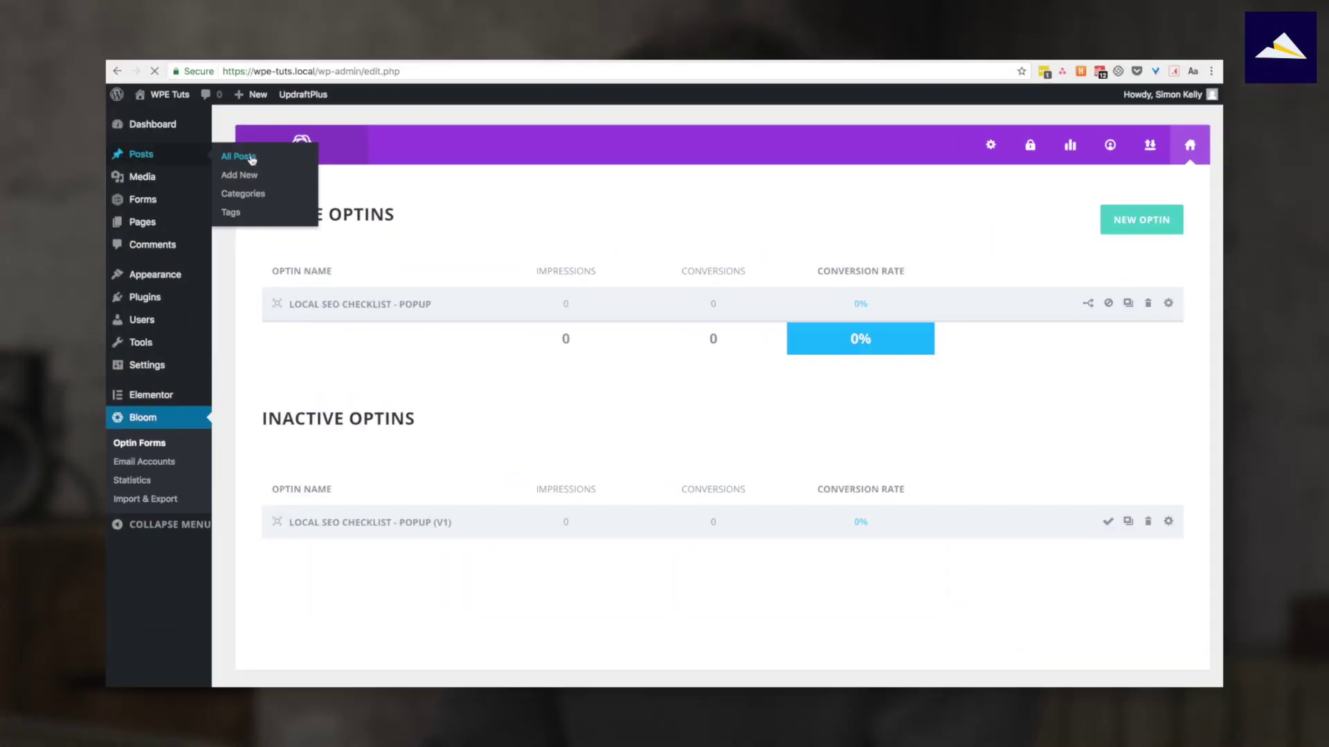
Open the post "Complete Guide To SEO for Local Business" for editing.
{"action": "left_click", "coordinate": [179, 165]}
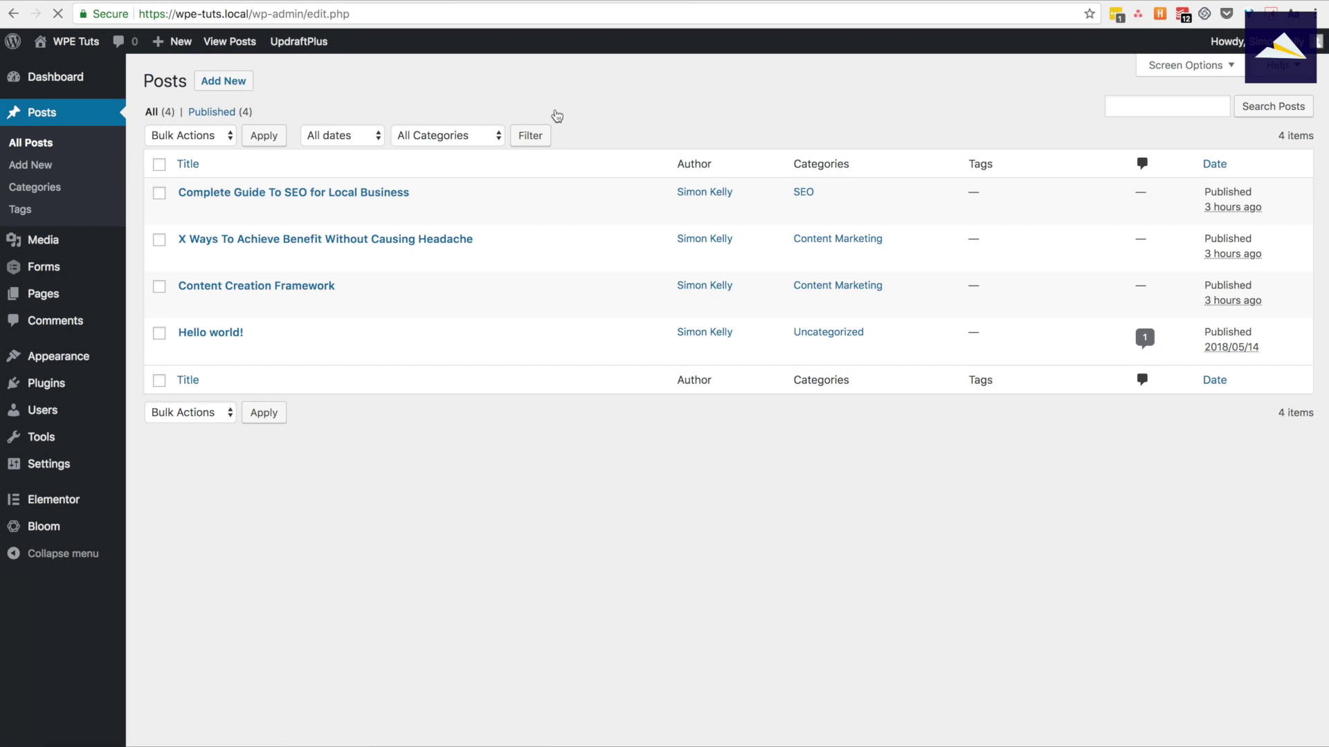
{"action": "left_click", "coordinate": [187, 212]}
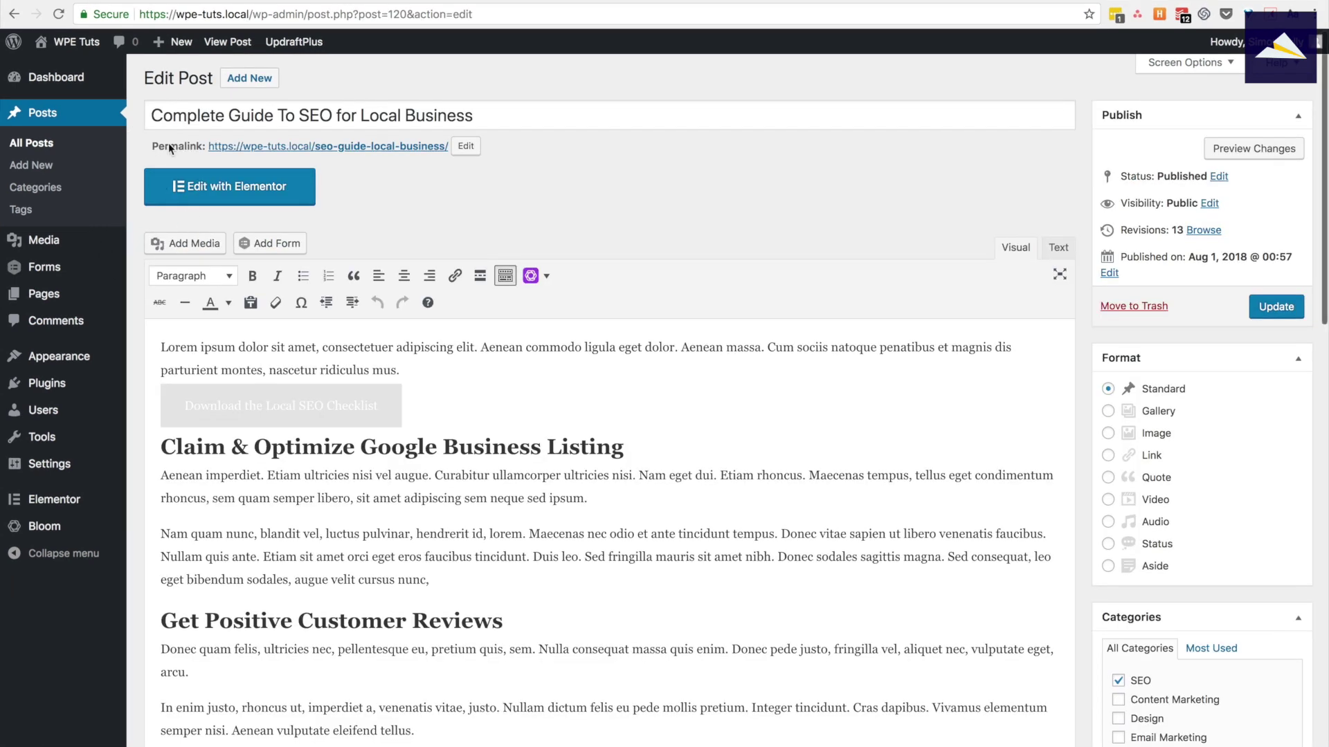
{"action": "scroll", "coordinate": [752, 369], "scroll_direction": "down", "scroll_amount": 2}
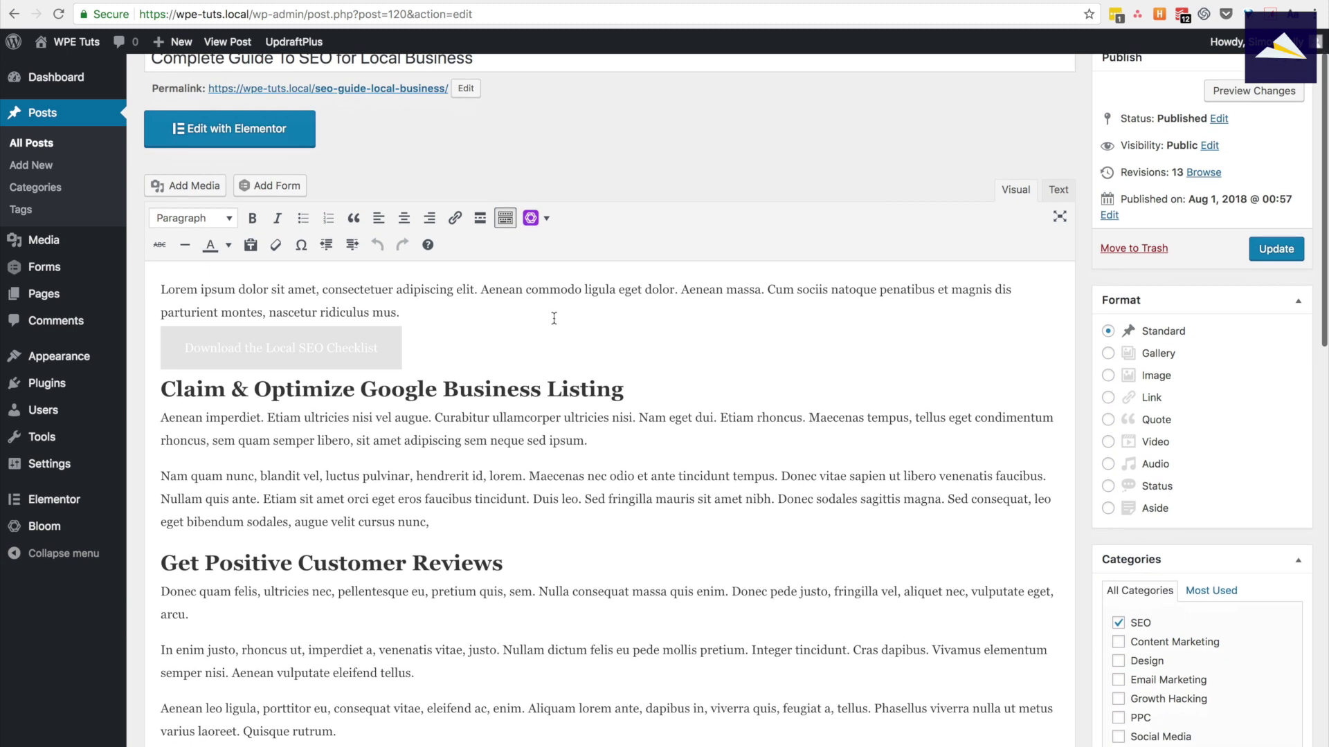
Show the post content as HTML source and examine the code of the first Download the Local SEO Checklist link.
{"action": "left_click", "coordinate": [562, 294]}
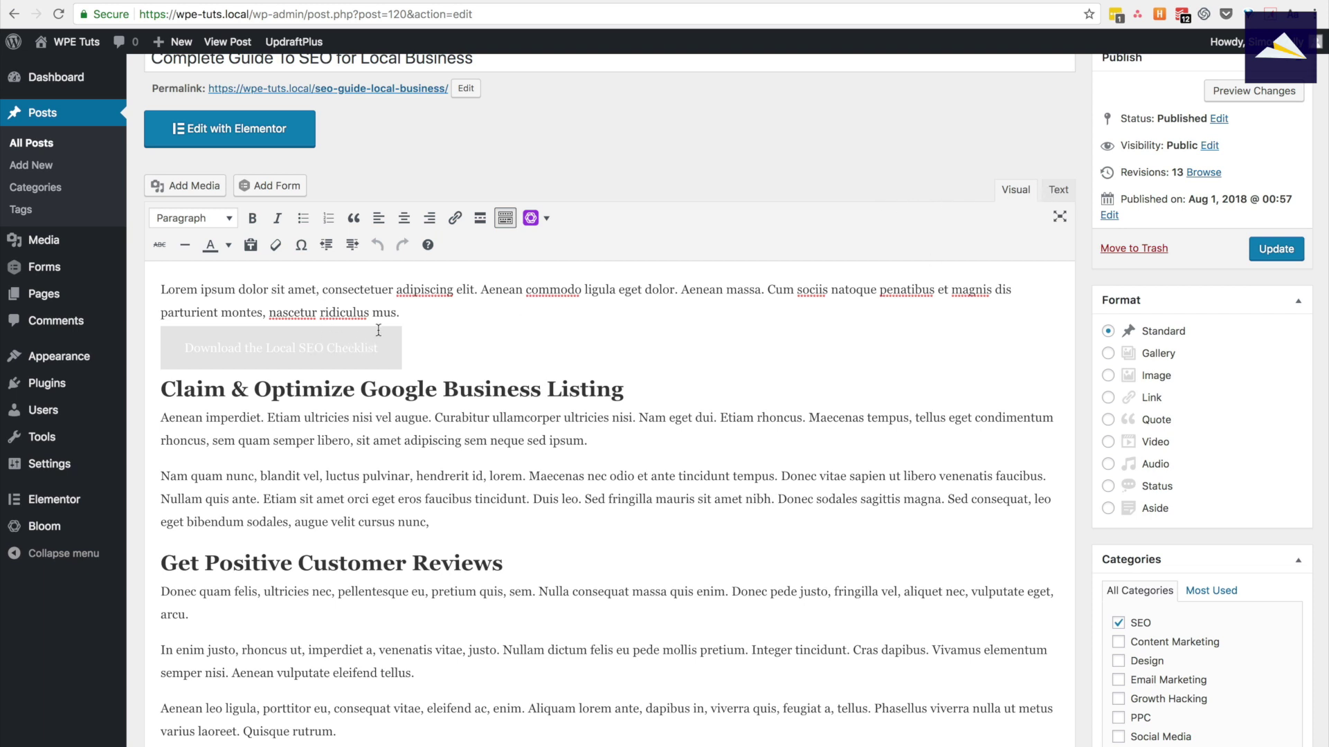
{"action": "left_click", "coordinate": [402, 322]}
{"action": "left_click", "coordinate": [1058, 190]}
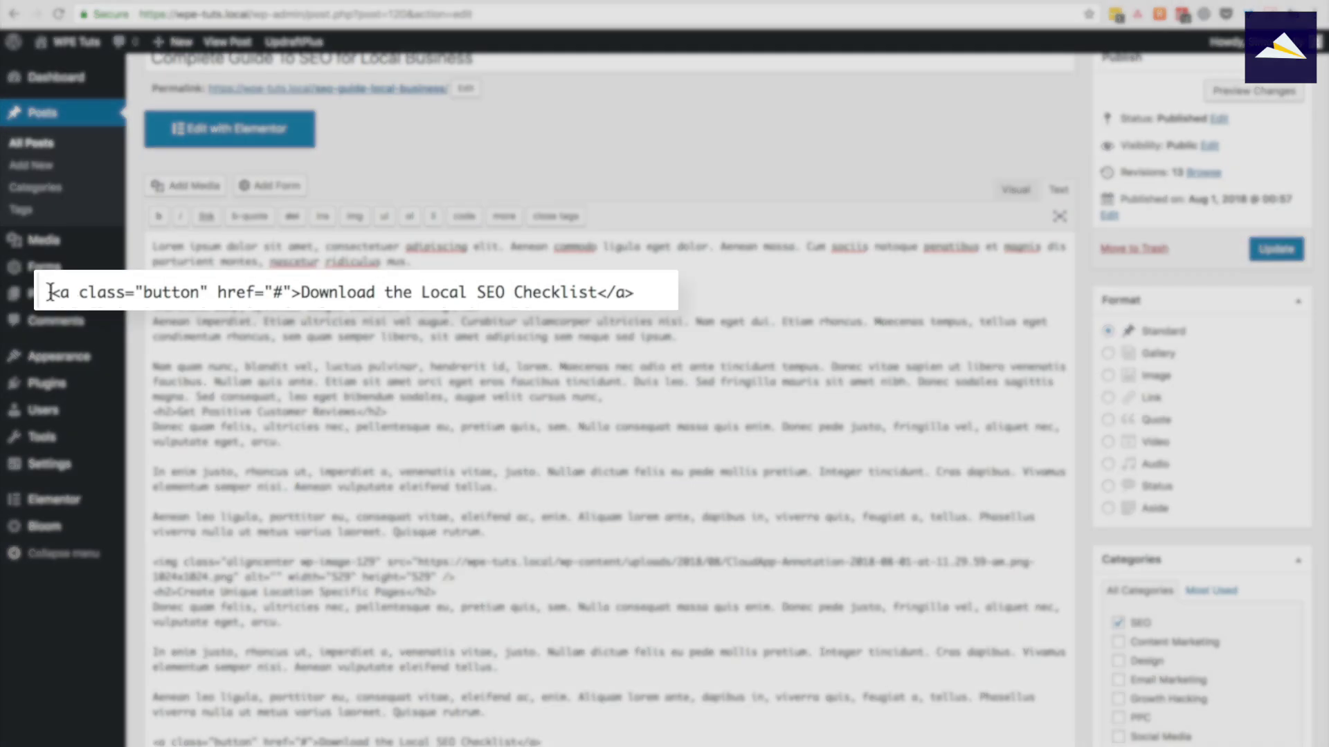
{"action": "left_click_drag", "start_coordinate": [52, 292], "coordinate": [294, 283]}
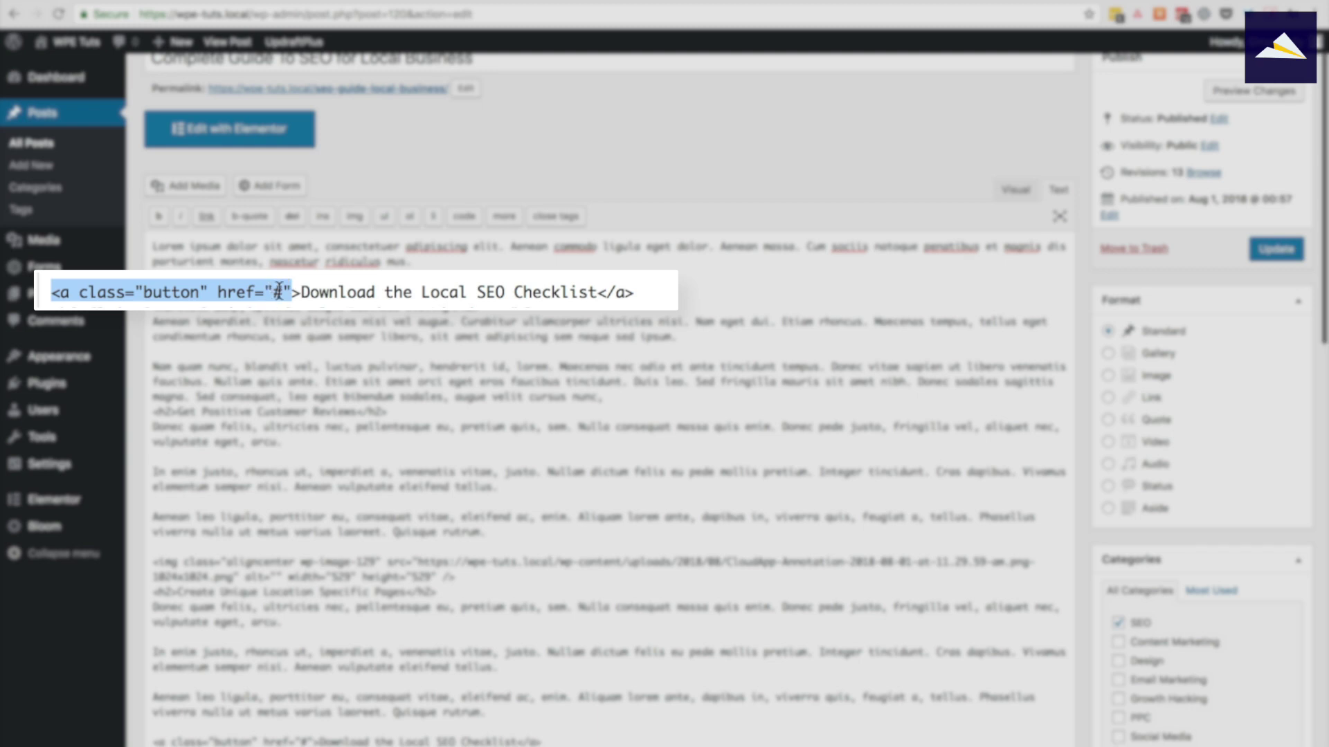
{"action": "left_click", "coordinate": [291, 284]}
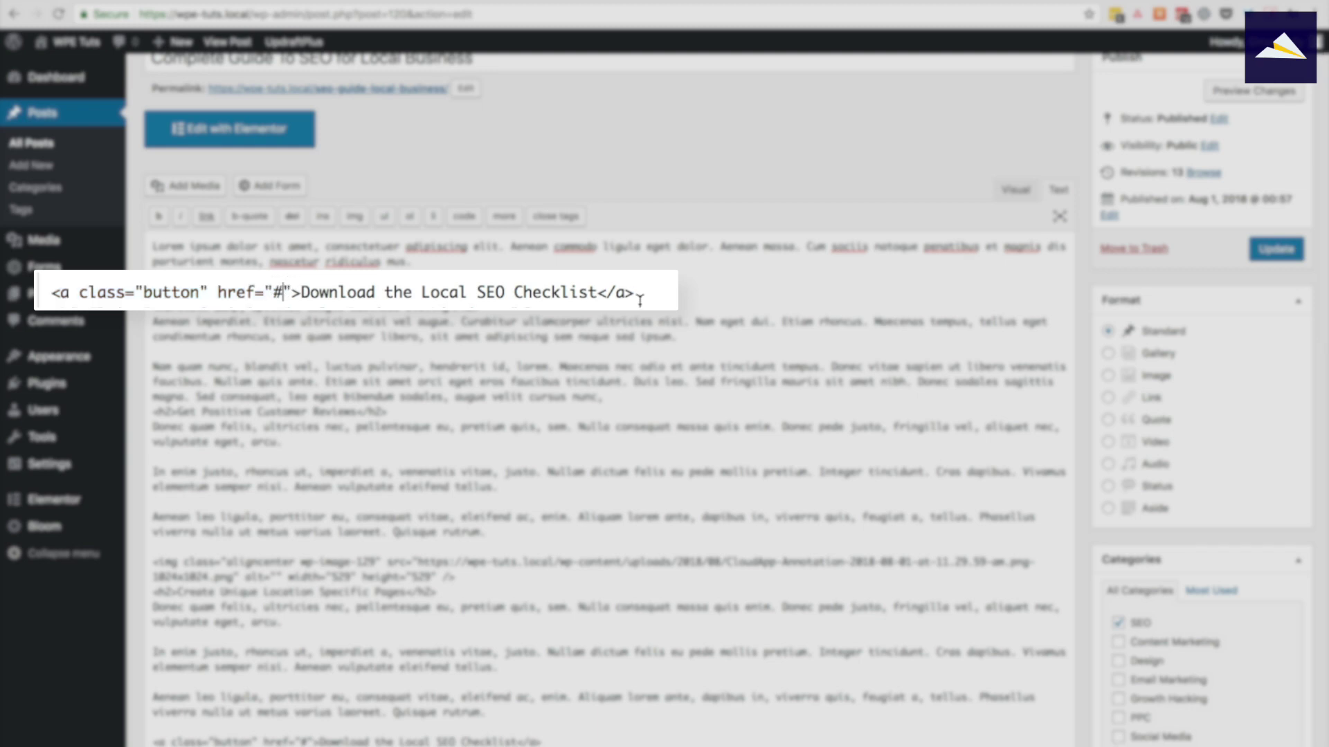
{"action": "left_click_drag", "start_coordinate": [302, 289], "coordinate": [597, 286]}
{"action": "left_click", "coordinate": [590, 288]}
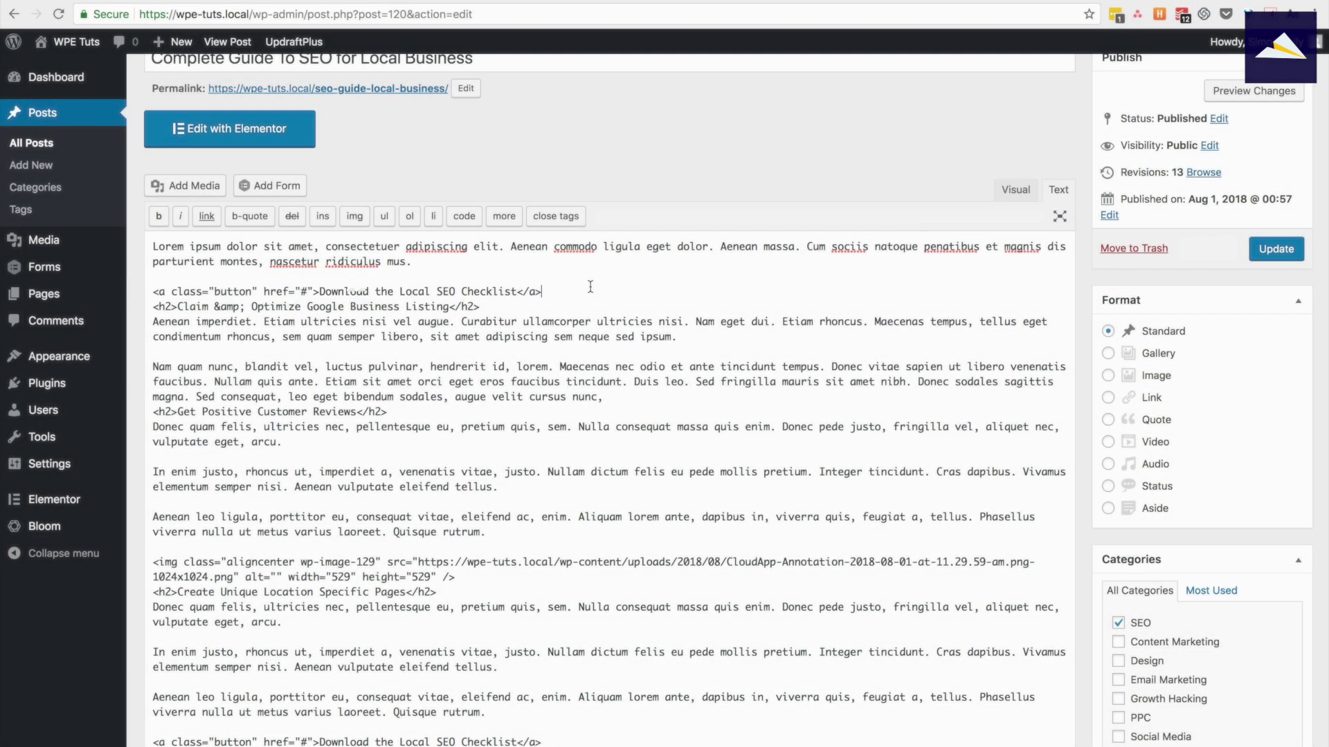
Insert a blank line after the first download link and add the class popup-seo-checklist, without a leading dot, beside its button class.
{"action": "key", "text": "Return"}
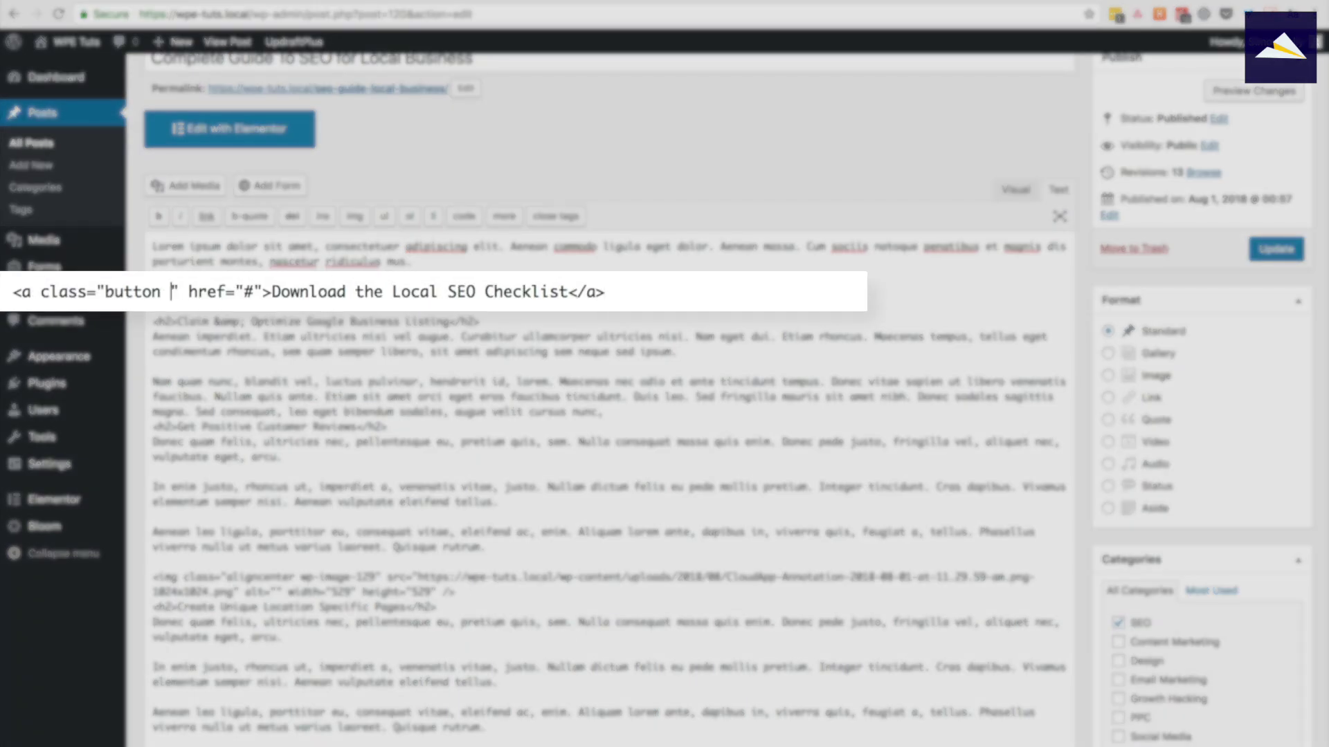
{"action": "key", "text": "shift+super+v"}
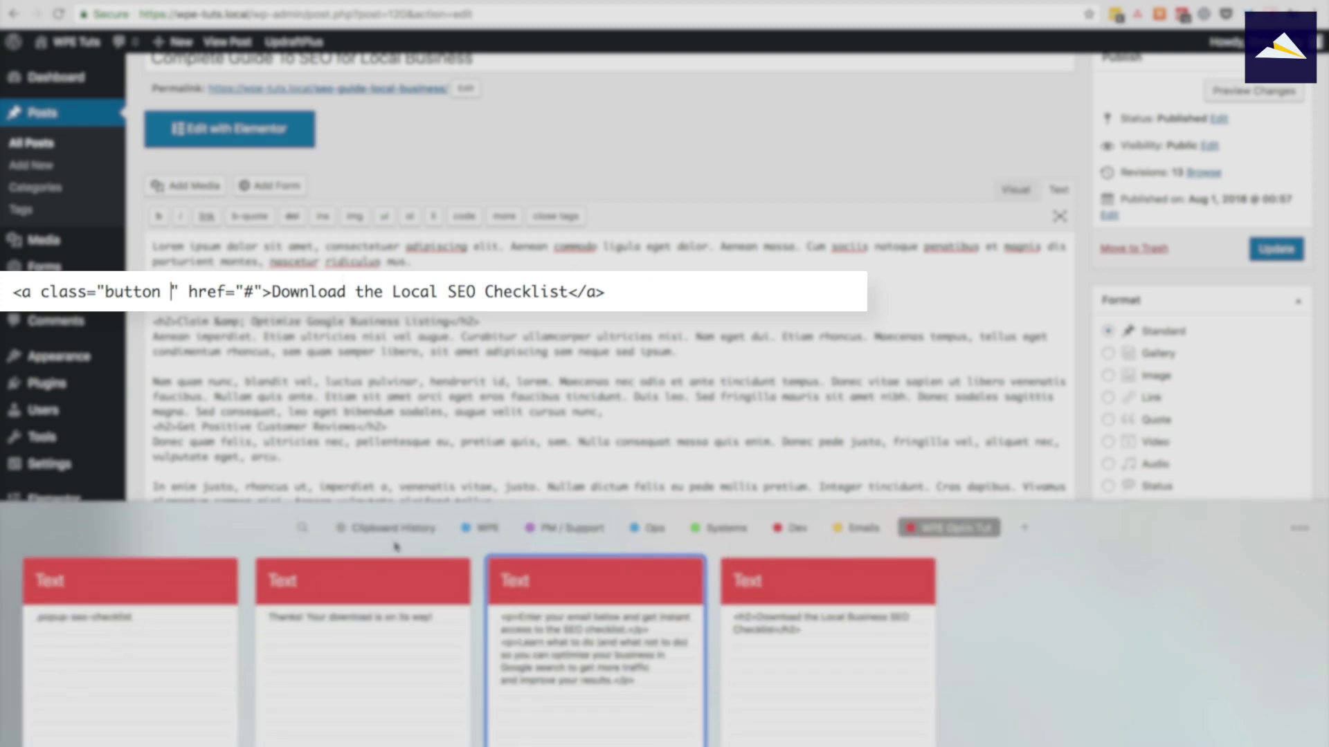
{"action": "double_click", "coordinate": [108, 644]}
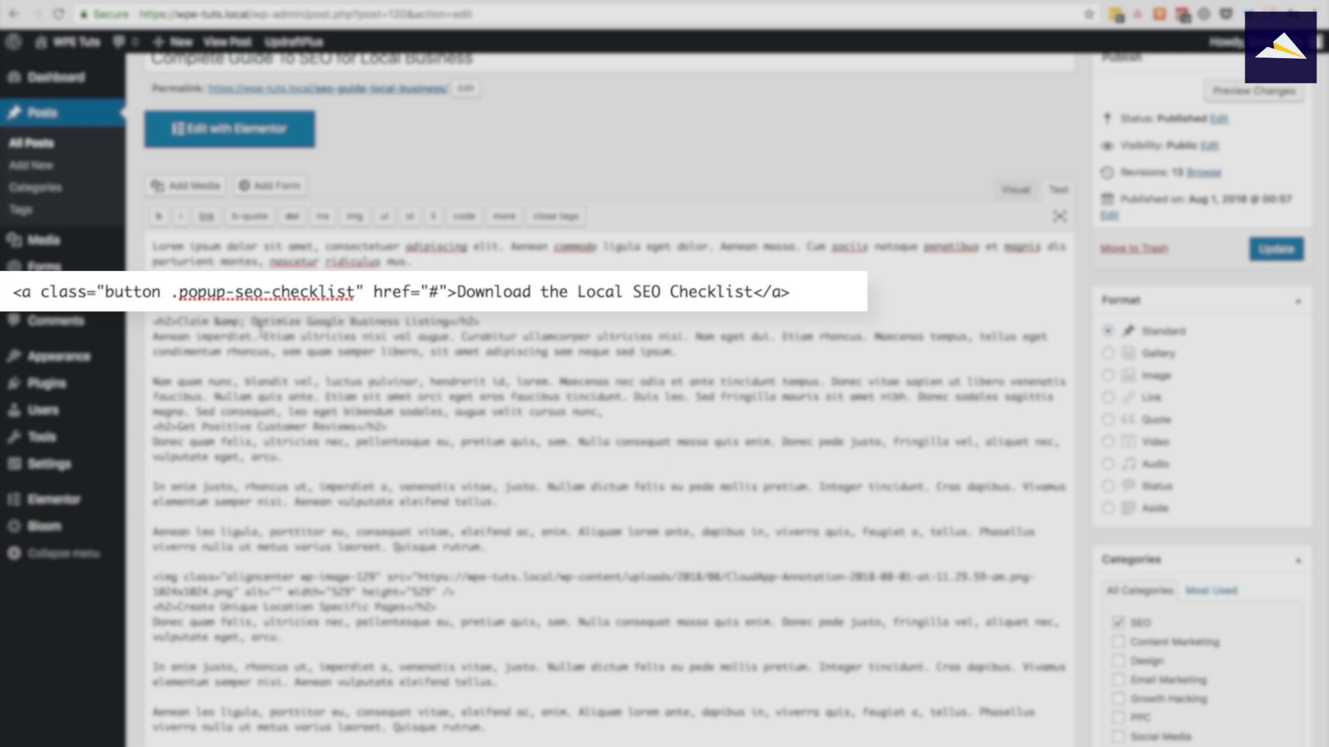
{"action": "left_click", "coordinate": [180, 297]}
{"action": "key", "text": "BackSpace"}
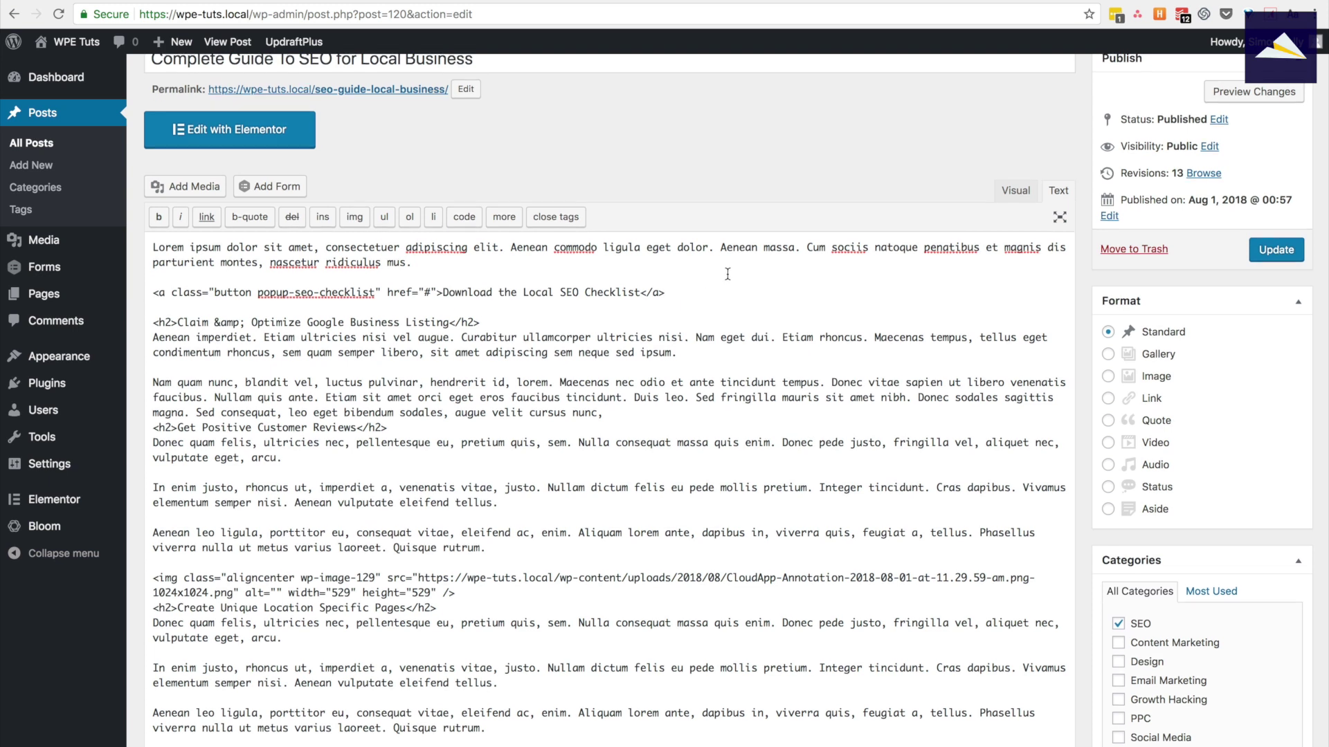
Preview the post, test the pop-up from the first download button, then close the pop-up and the preview.
{"action": "scroll", "coordinate": [727, 277], "scroll_direction": "up", "scroll_amount": 2}
{"action": "left_click", "coordinate": [1238, 147]}
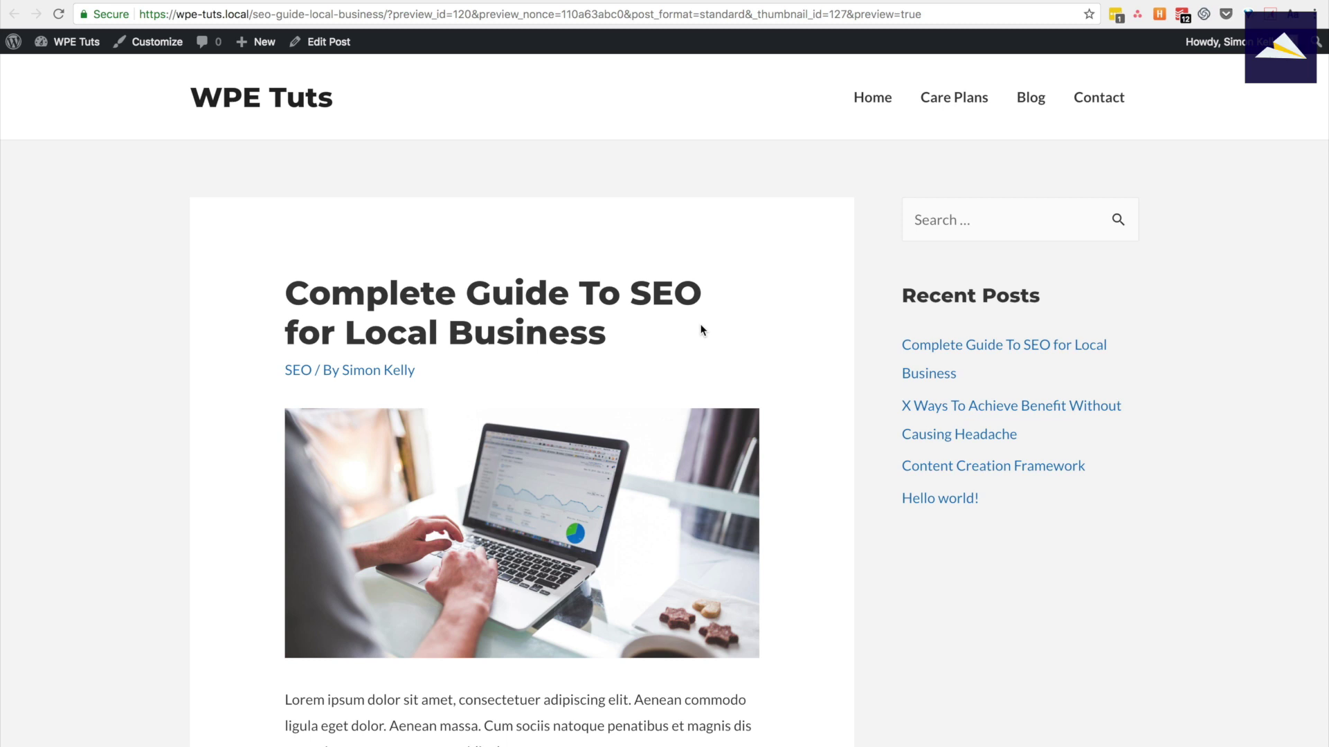
{"action": "scroll", "coordinate": [643, 377], "scroll_direction": "down", "scroll_amount": 5}
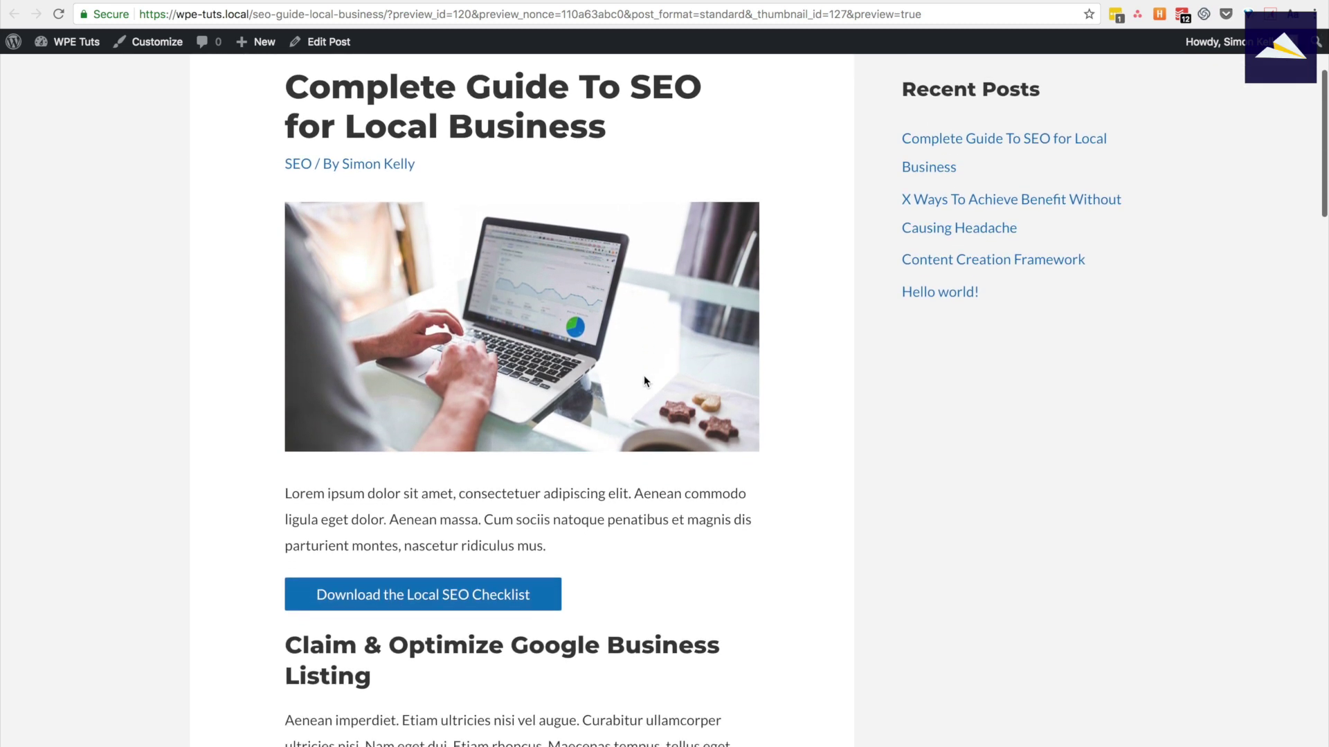
{"action": "scroll", "coordinate": [644, 380], "scroll_direction": "down", "scroll_amount": 1}
{"action": "left_click", "coordinate": [514, 475]}
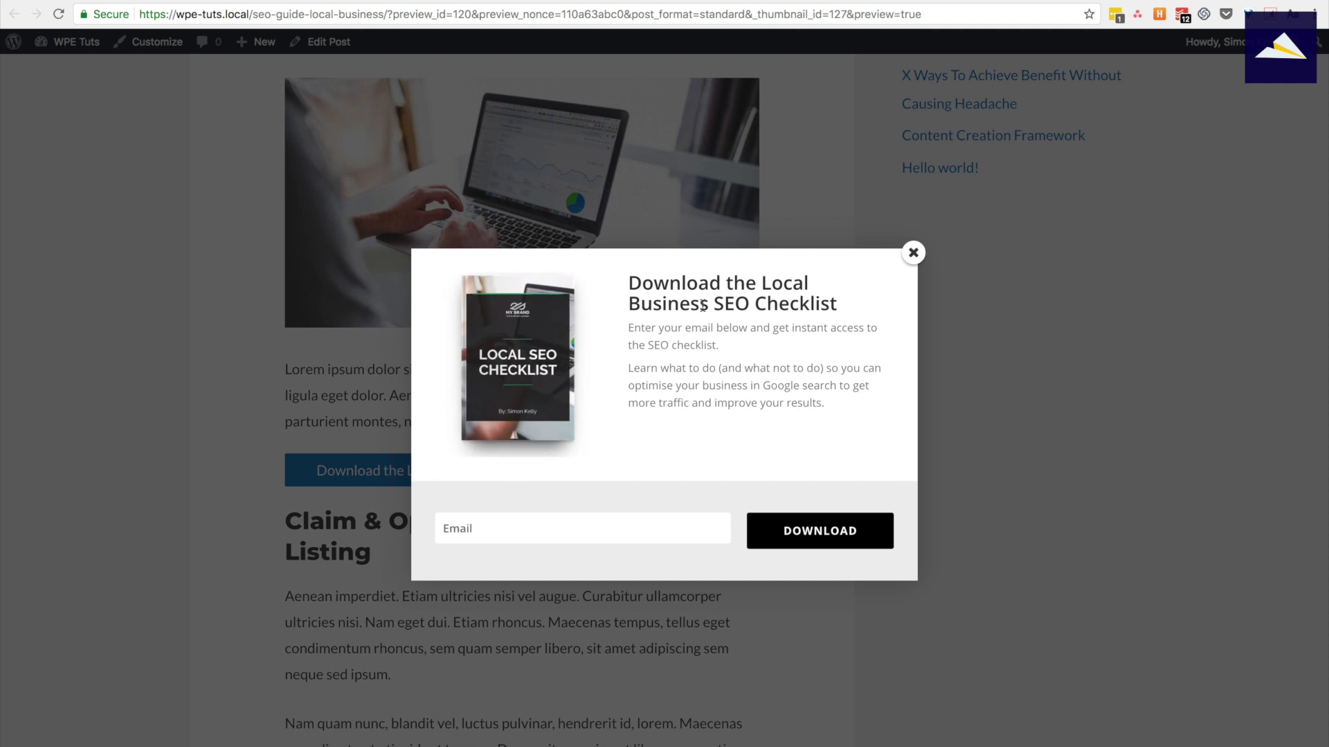
{"action": "left_click", "coordinate": [557, 528]}
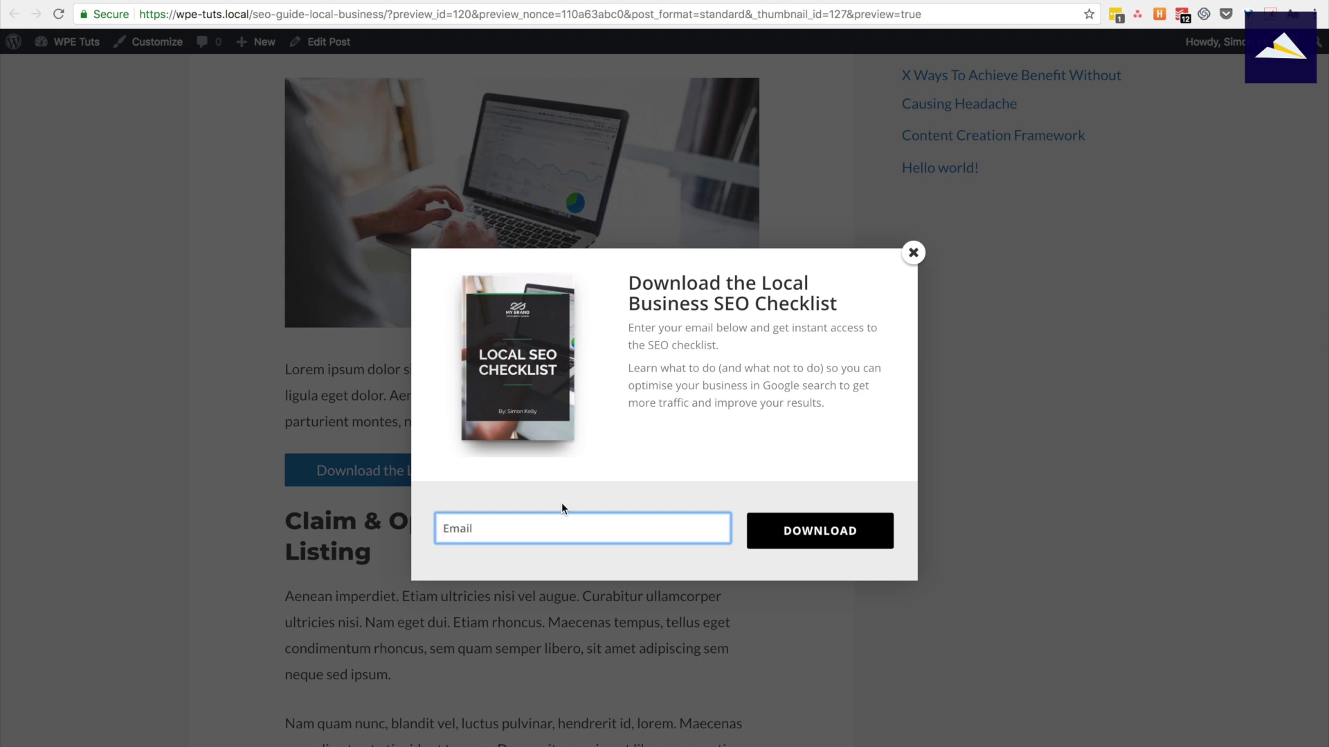
{"action": "left_click", "coordinate": [911, 256]}
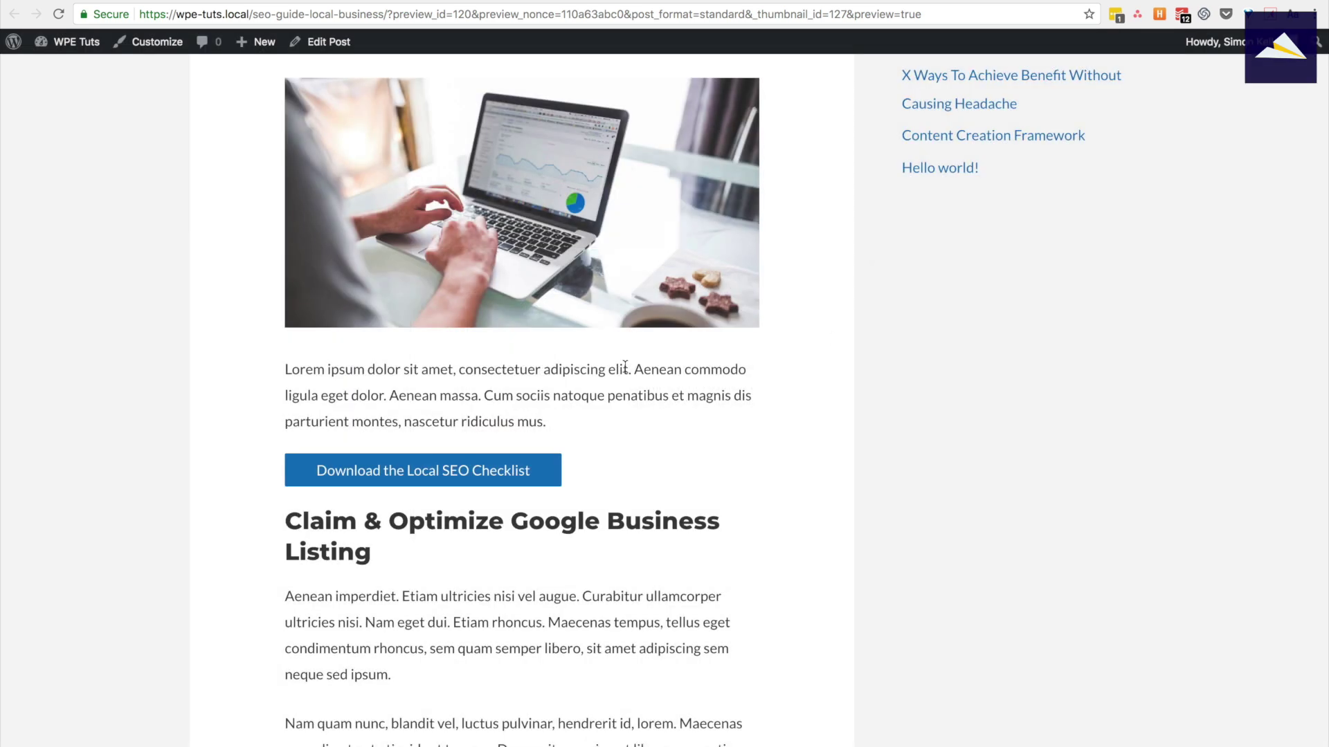
{"action": "key", "text": "super+w"}
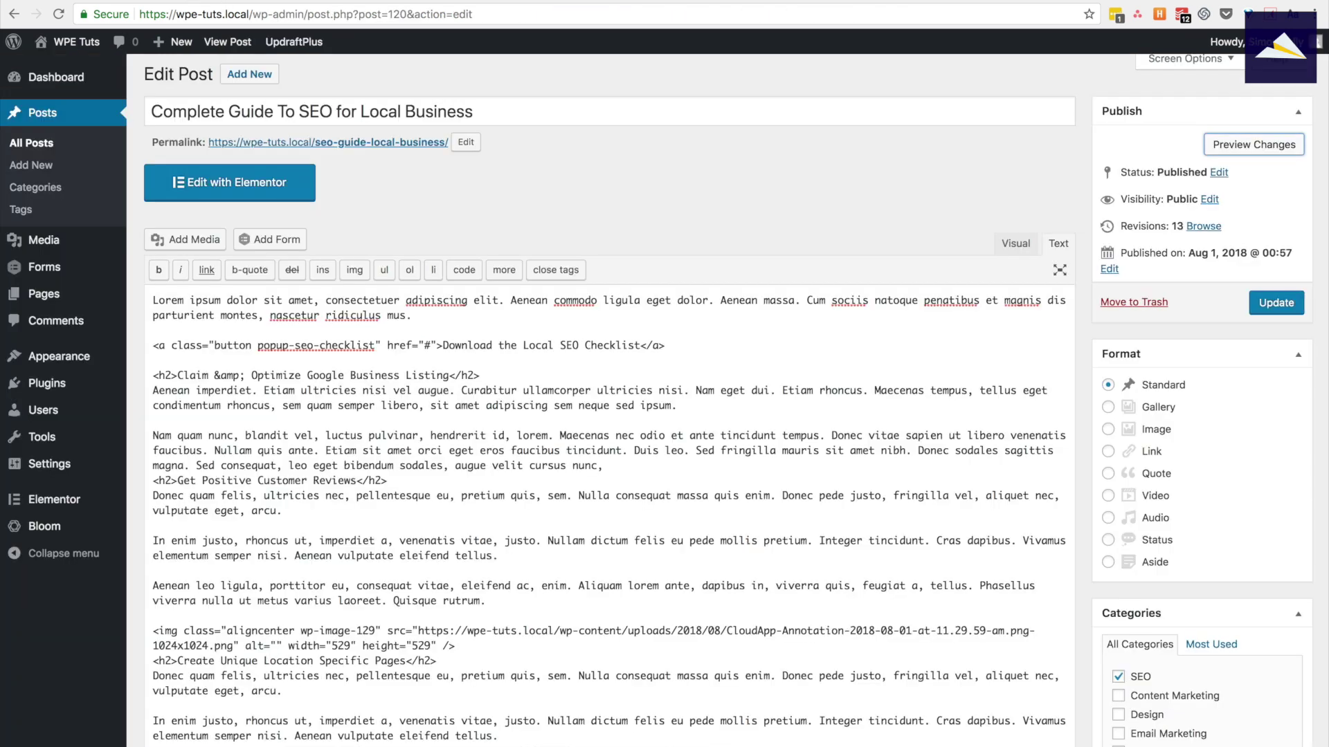
Copy the updated first download link over the one before "Optimise Meta Title and Meta Description", leaving a blank line after it.
{"action": "left_click", "coordinate": [686, 344]}
{"action": "triple_click", "coordinate": [686, 344]}
{"action": "key", "text": "ctrl+c"}
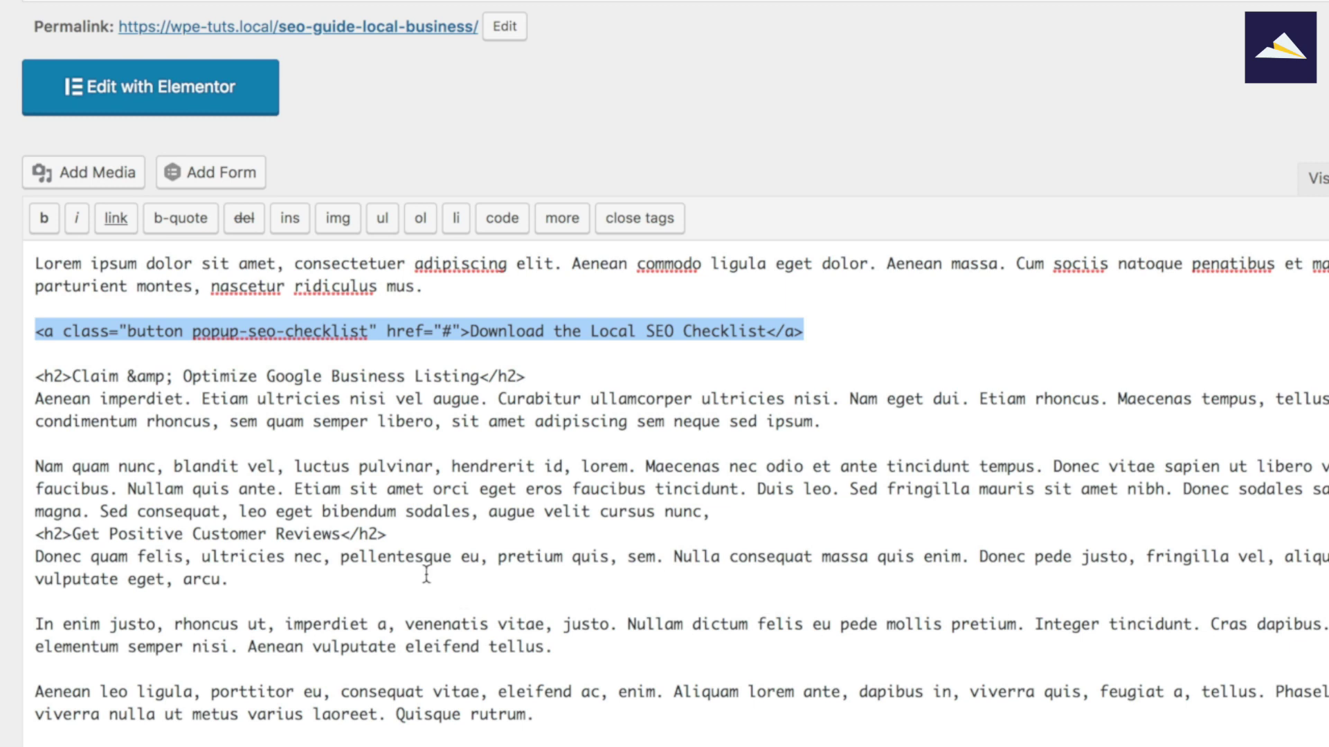
{"action": "scroll", "coordinate": [647, 544], "scroll_direction": "down", "scroll_amount": 3}
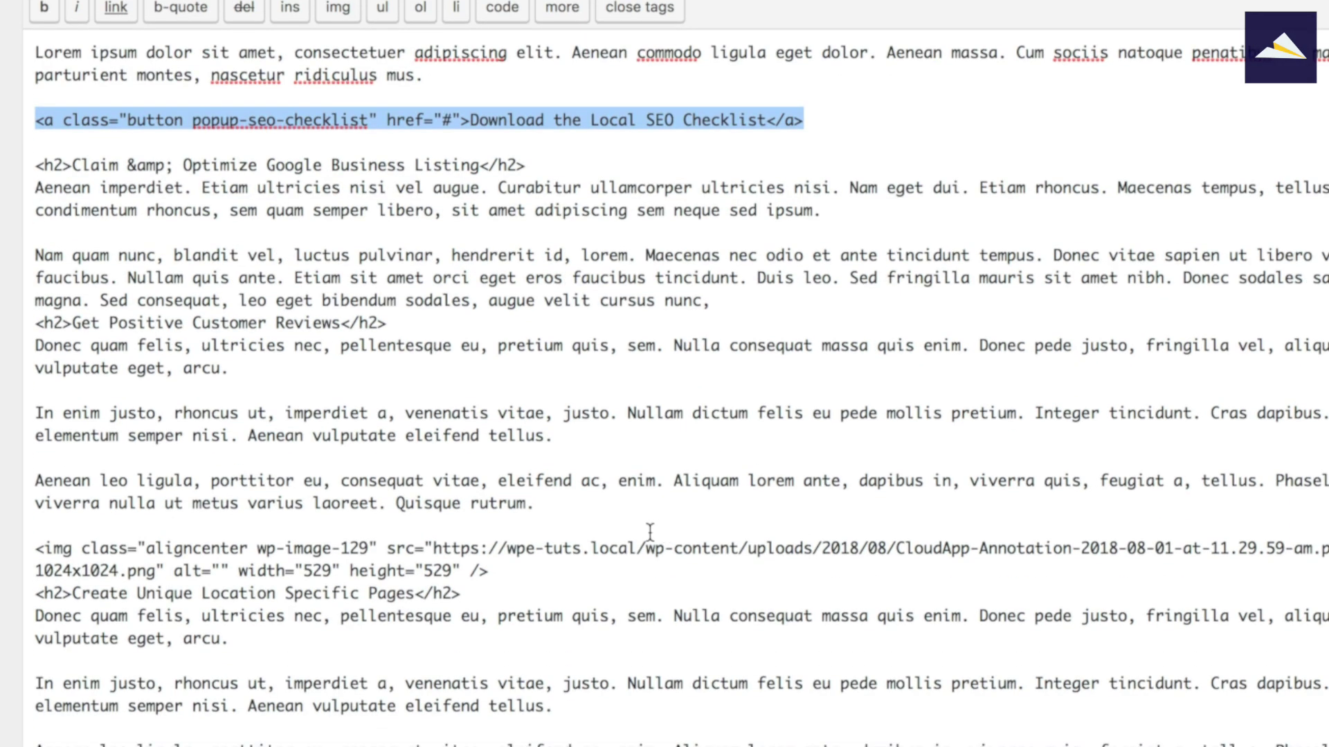
{"action": "scroll", "coordinate": [650, 533], "scroll_direction": "down", "scroll_amount": 5}
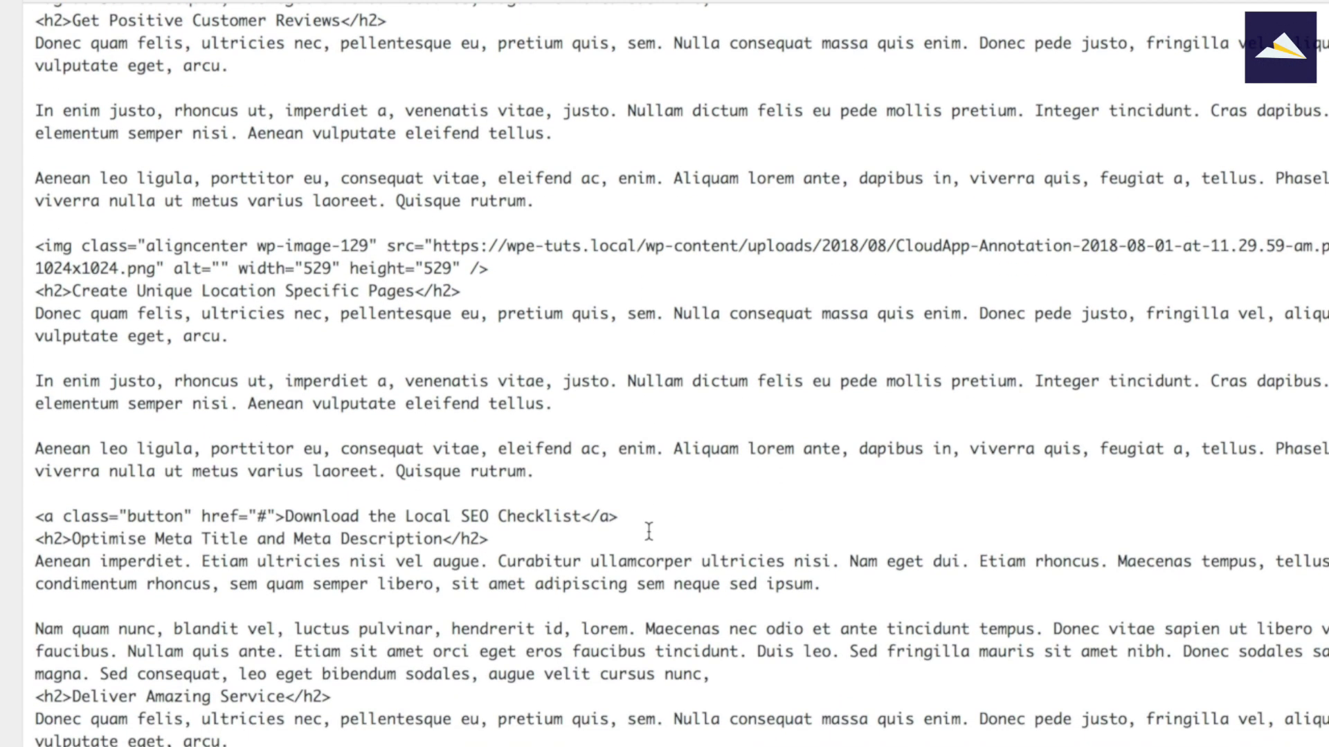
{"action": "left_click", "coordinate": [643, 520]}
{"action": "key", "text": "Return"}
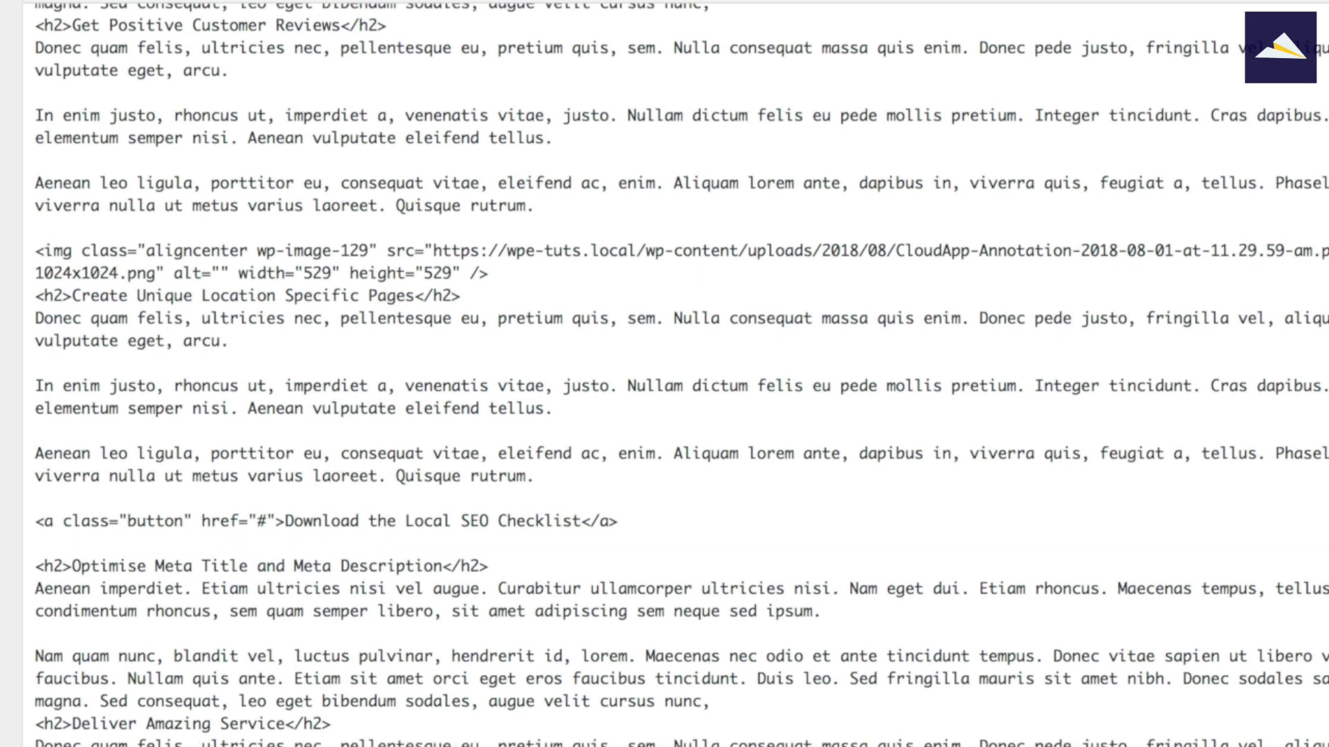
{"action": "left_click_drag", "start_coordinate": [623, 520], "coordinate": [24, 519]}
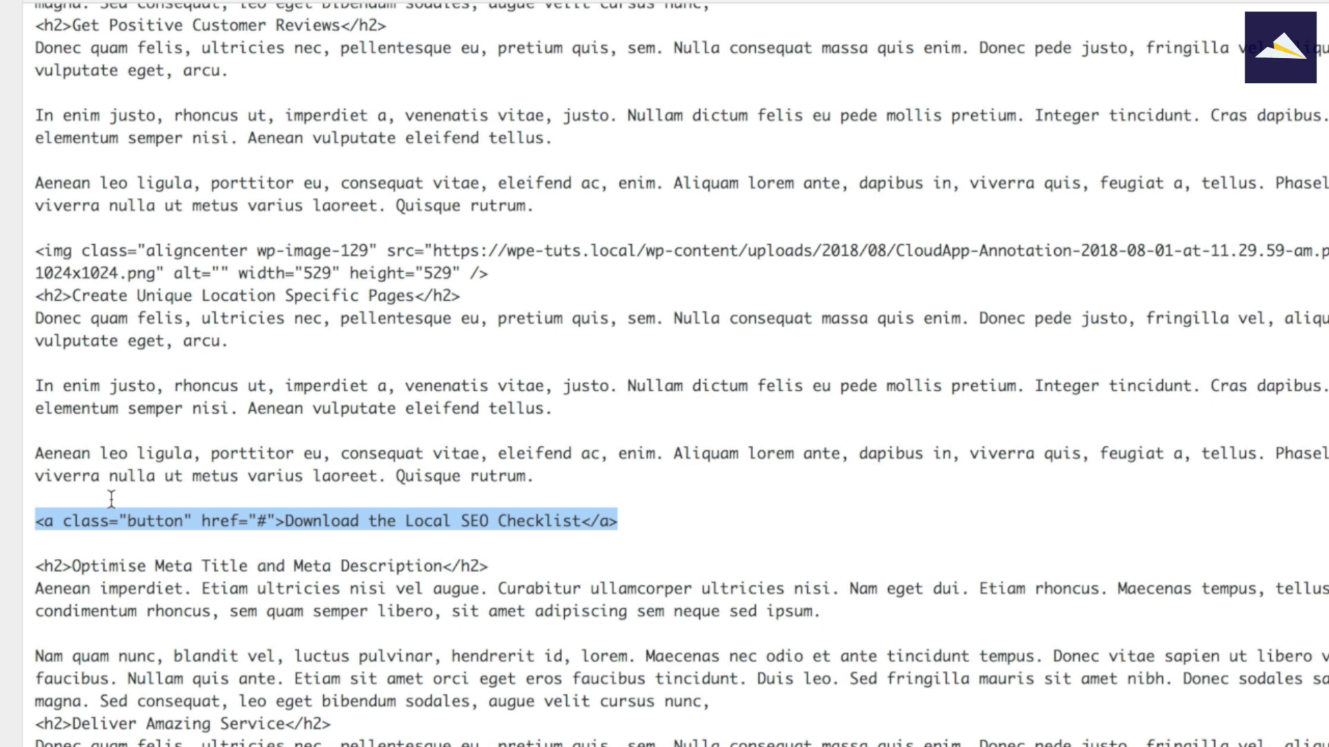
{"action": "key", "text": "ctrl+v"}
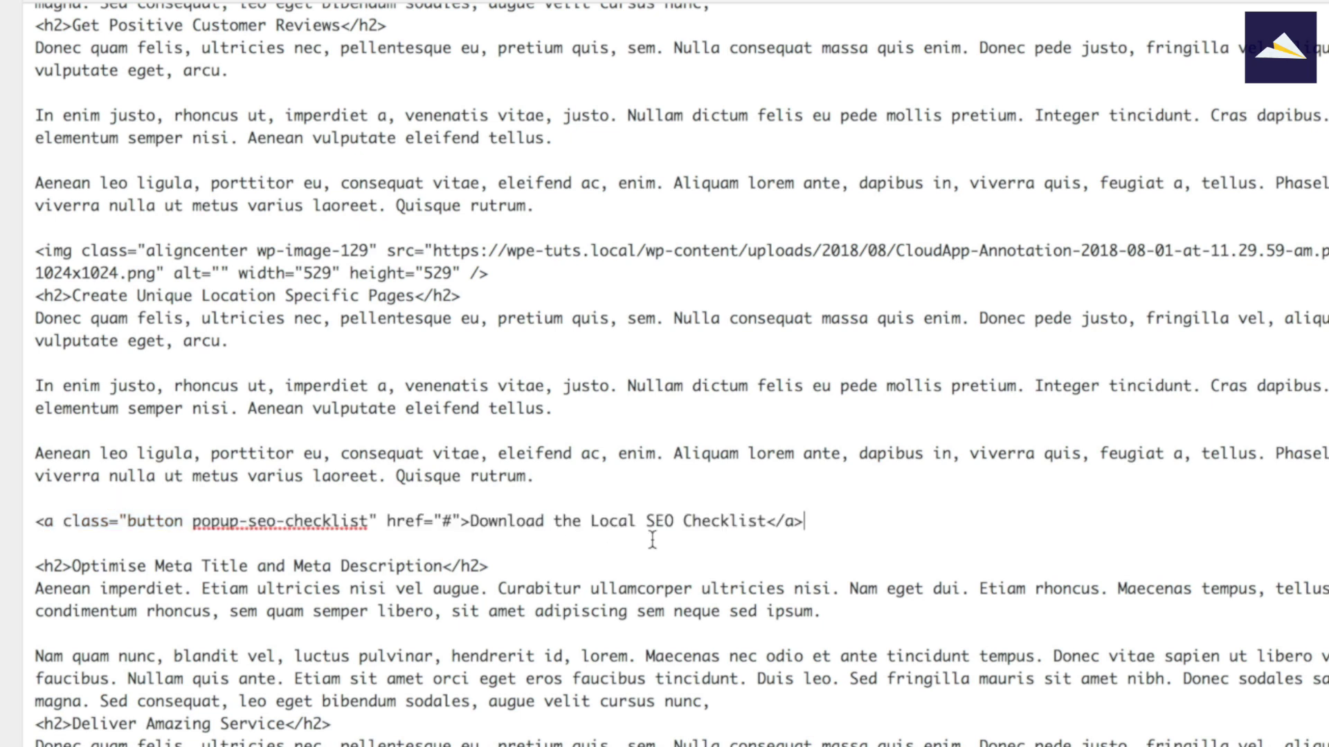
Replace the last download link at the end of the post with the copied popup-seo-checklist link.
{"action": "scroll", "coordinate": [651, 540], "scroll_direction": "down", "scroll_amount": 5}
{"action": "left_click_drag", "start_coordinate": [618, 624], "coordinate": [12, 621]}
{"action": "key", "text": "ctrl+v"}
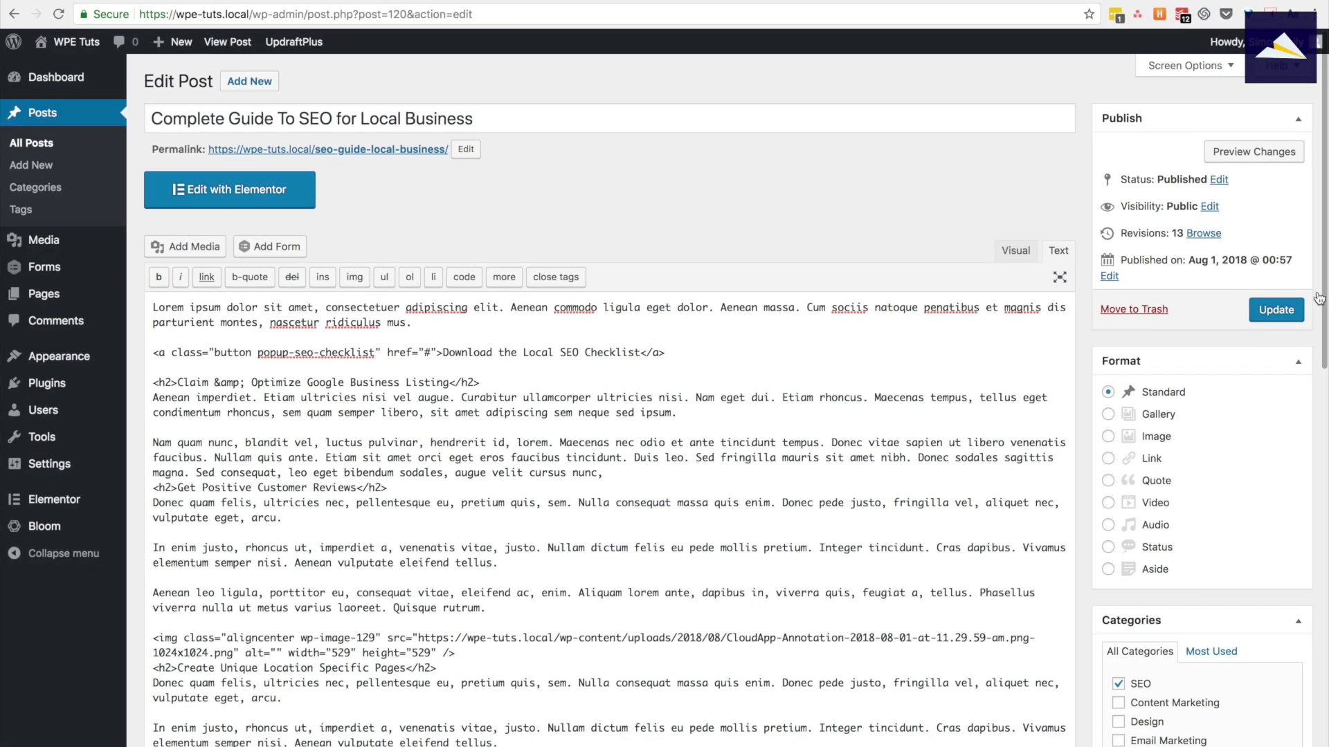
Preview the changed post and test the pop-up from the first, middle and last Download the Local SEO Checklist buttons.
{"action": "left_click", "coordinate": [1249, 152]}
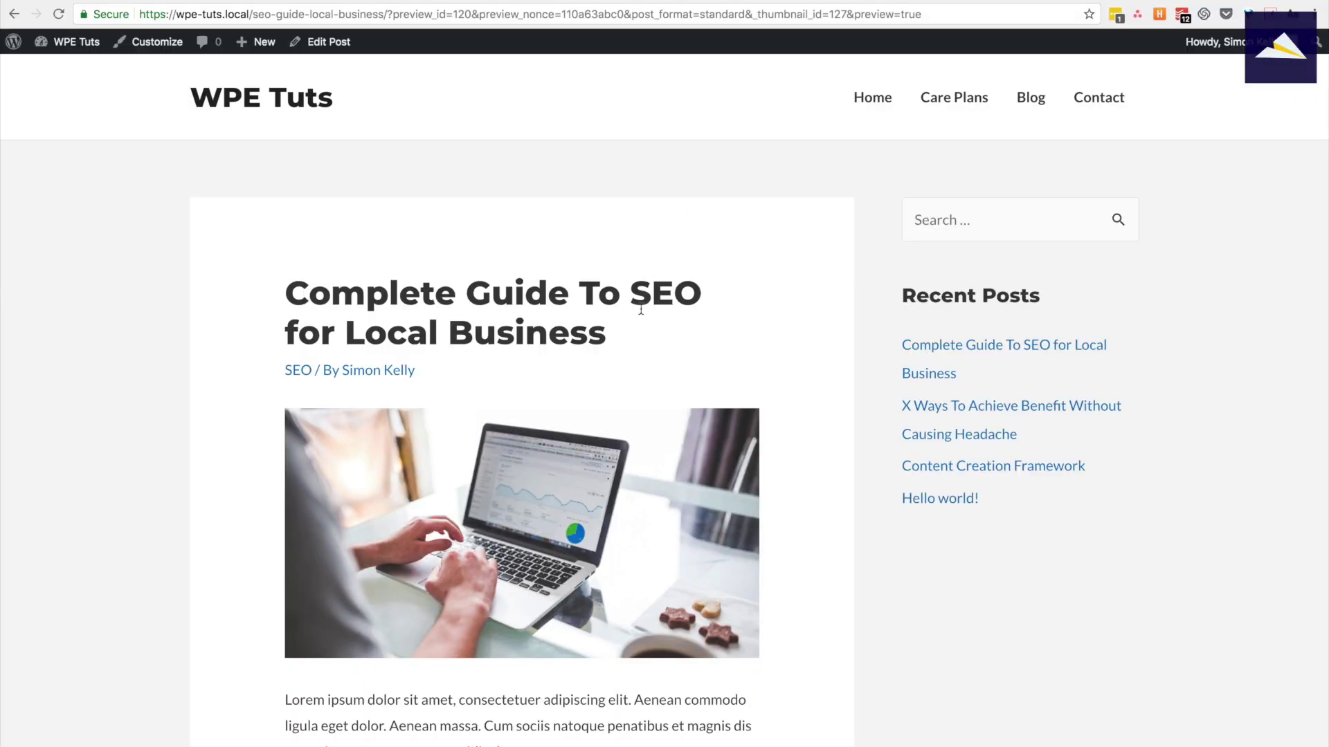
{"action": "scroll", "coordinate": [641, 309], "scroll_direction": "down", "scroll_amount": 5}
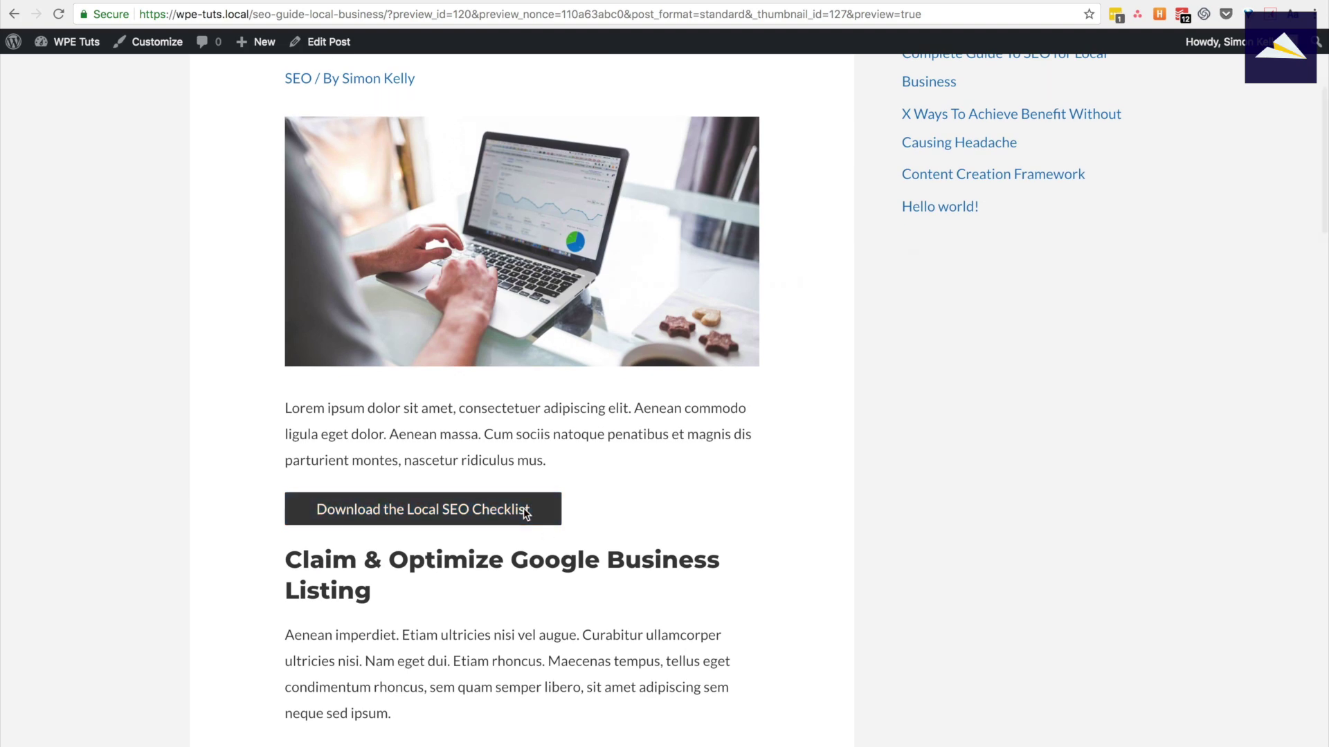
{"action": "left_click", "coordinate": [522, 509]}
{"action": "left_click", "coordinate": [912, 253]}
{"action": "scroll", "coordinate": [676, 354], "scroll_direction": "down", "scroll_amount": 8}
{"action": "scroll", "coordinate": [676, 353], "scroll_direction": "down", "scroll_amount": 20}
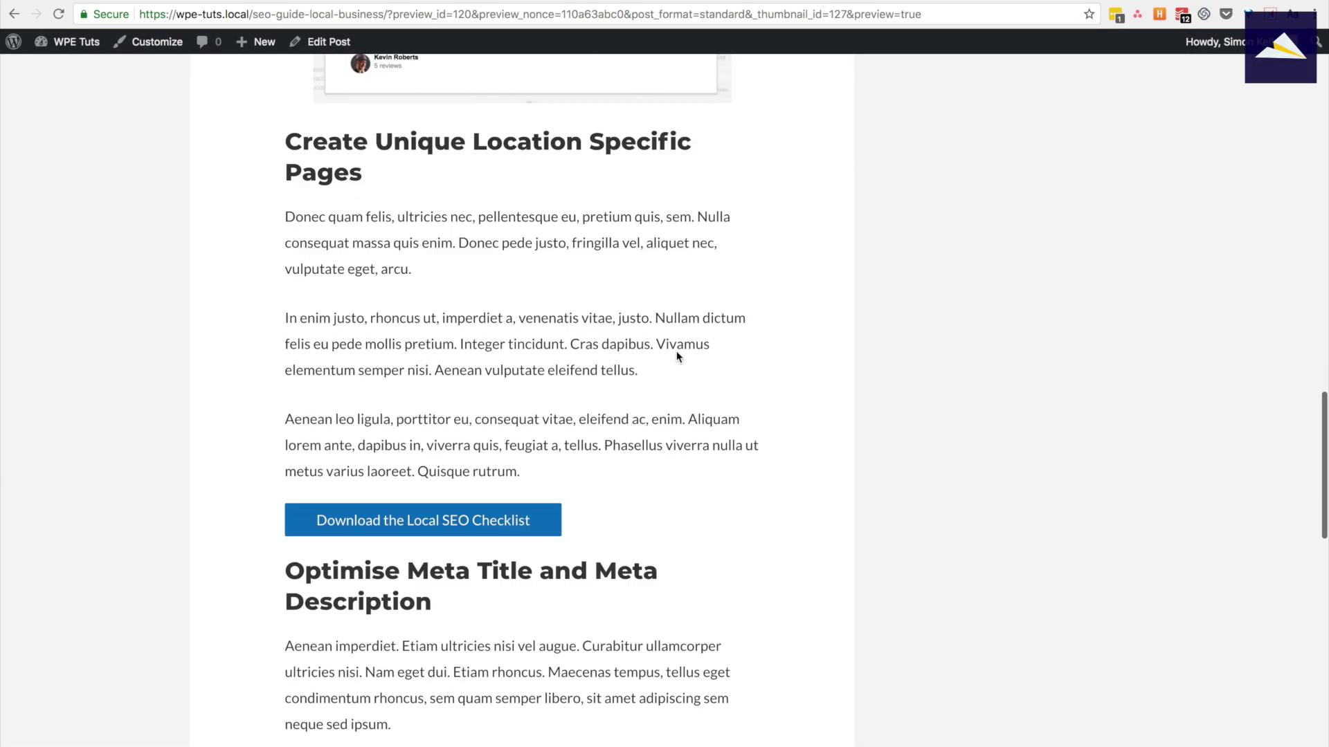
{"action": "left_click", "coordinate": [488, 458]}
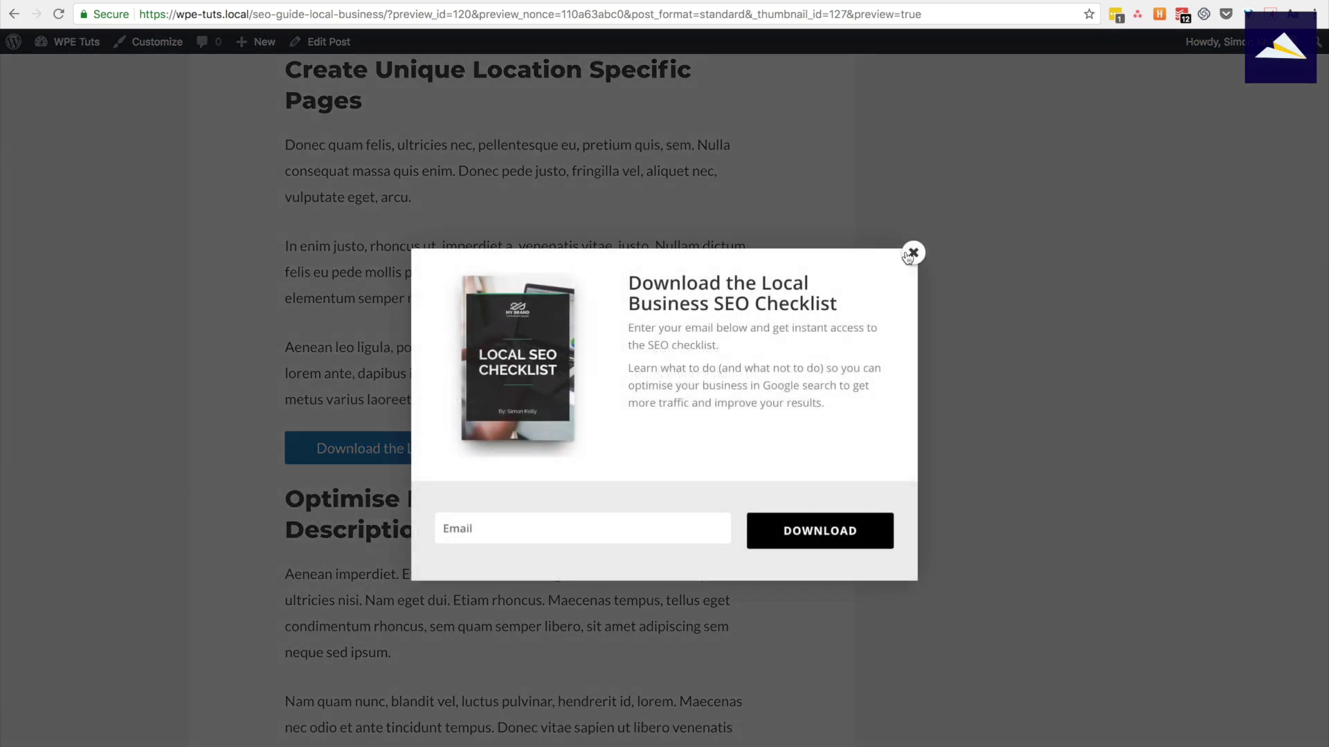
{"action": "left_click", "coordinate": [912, 252]}
{"action": "scroll", "coordinate": [695, 392], "scroll_direction": "down", "scroll_amount": 12}
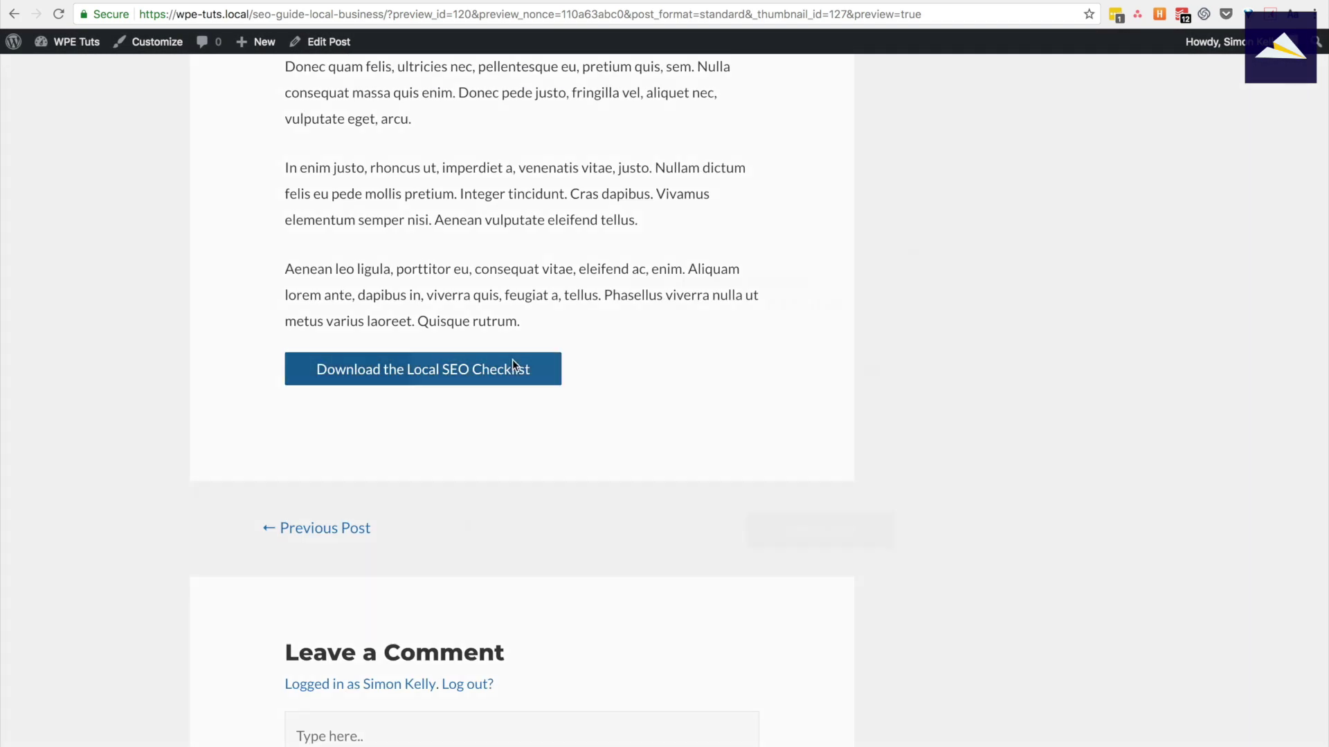
{"action": "left_click", "coordinate": [512, 359]}
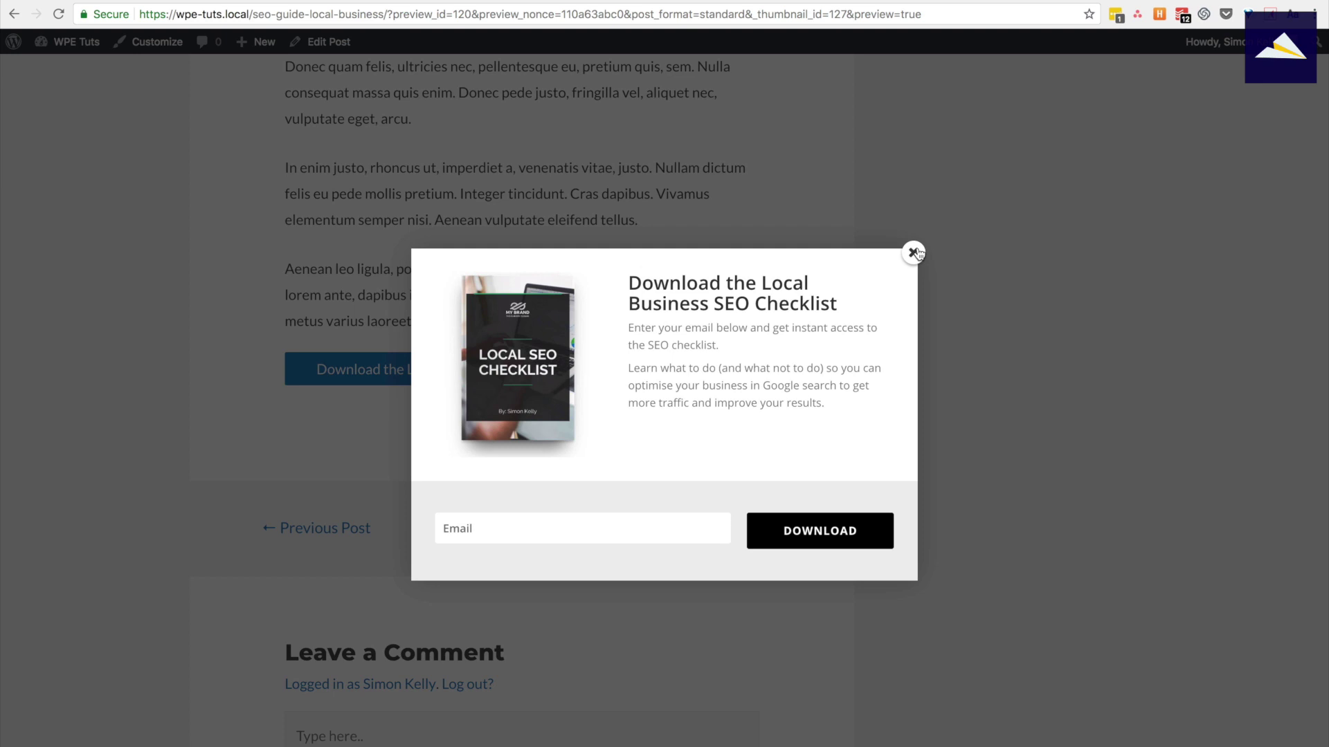